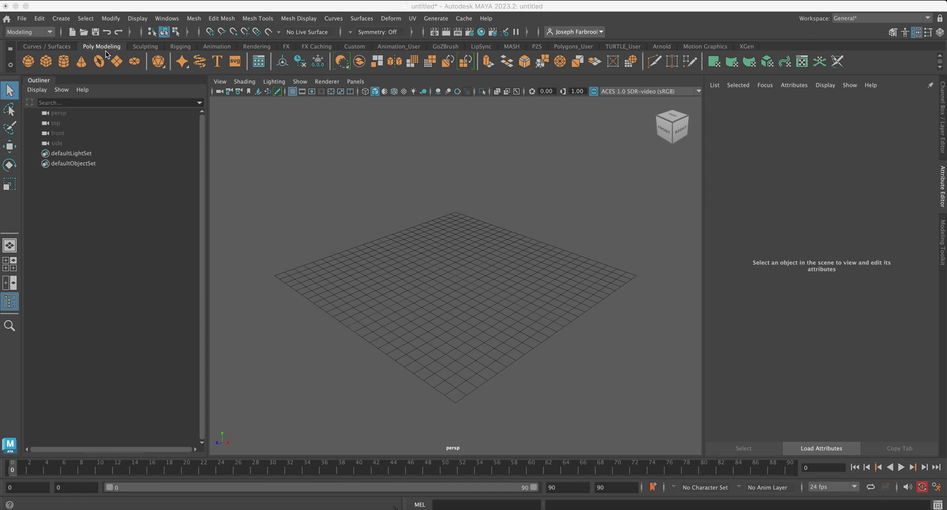
# Step: Create a polygon cube and scale it into a flat slab, about 15.7 in X and 7.48 in Z
pyautogui.click(46, 61)
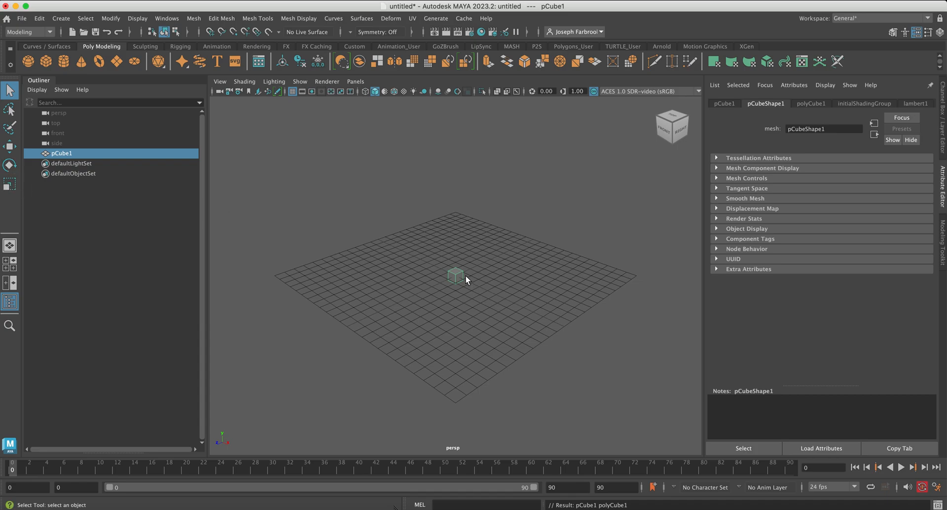
pyautogui.click(10, 186)
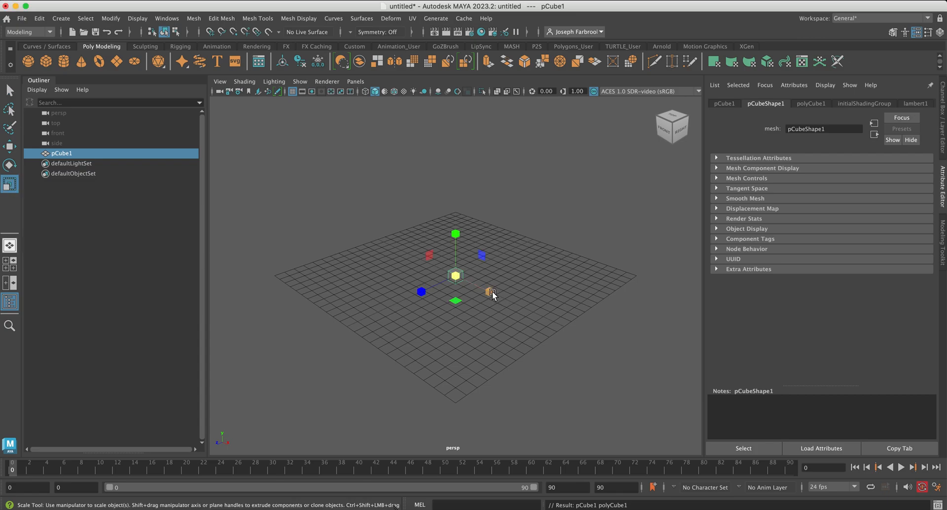
pyautogui.moveTo(492, 295); pyautogui.dragTo(572, 341)
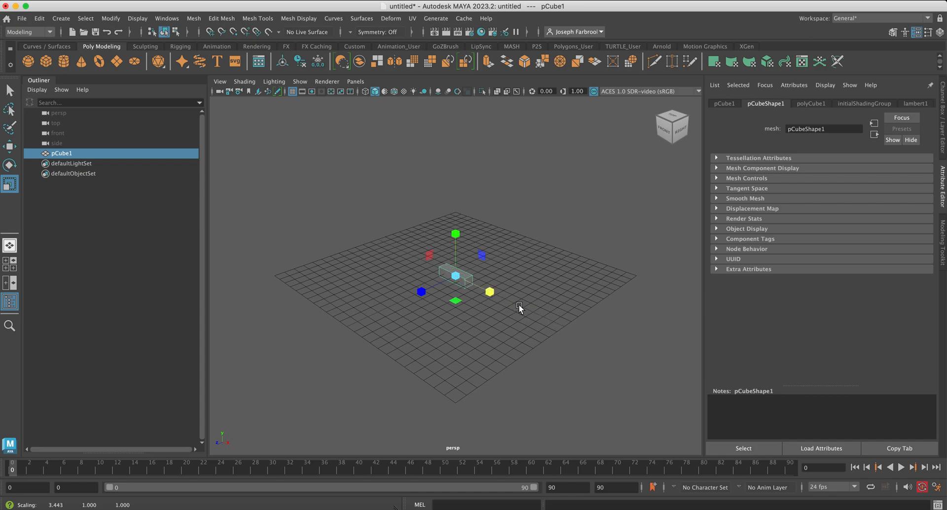
pyautogui.moveTo(492, 295); pyautogui.dragTo(607, 362)
pyautogui.moveTo(423, 291); pyautogui.dragTo(380, 313)
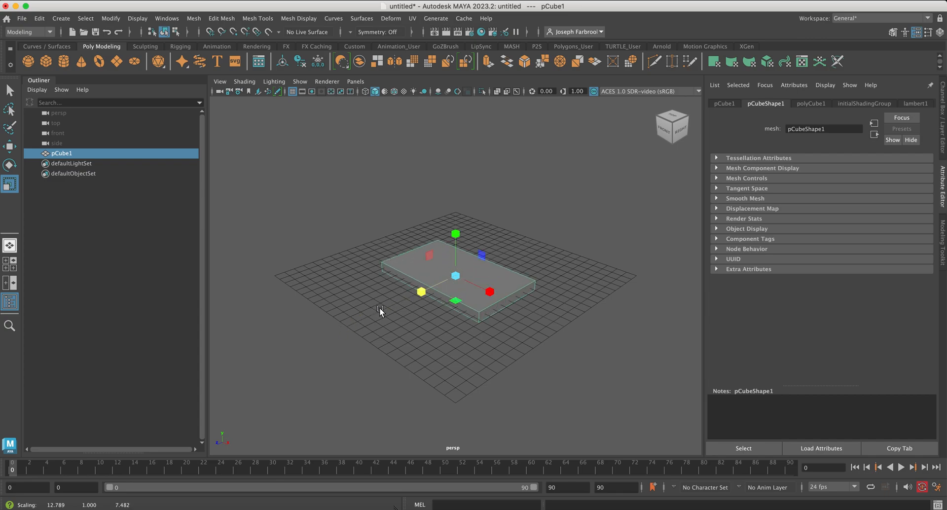
pyautogui.moveTo(489, 291); pyautogui.dragTo(497, 299)
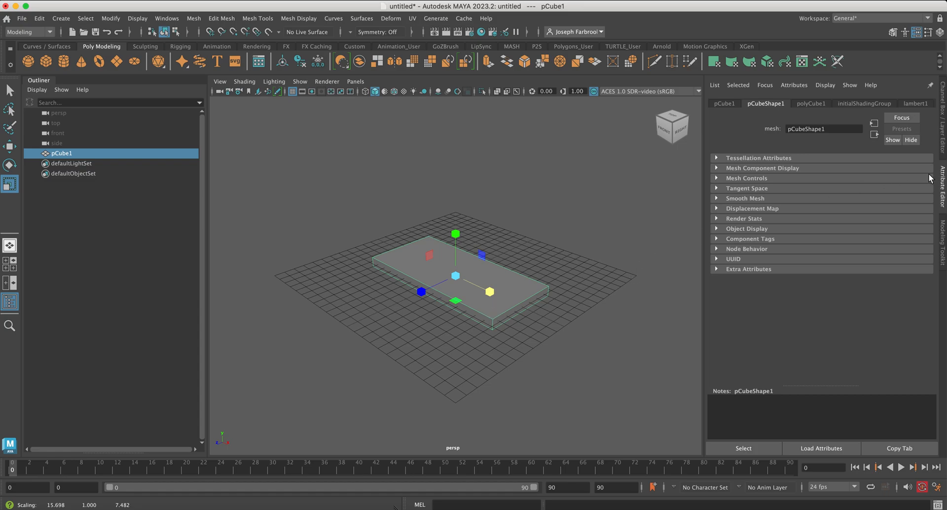
# Step: Set the slab's construction width to 0.990 and its subdivisions to 7 in width, 4 in height and 4 in depth
pyautogui.click(942, 138)
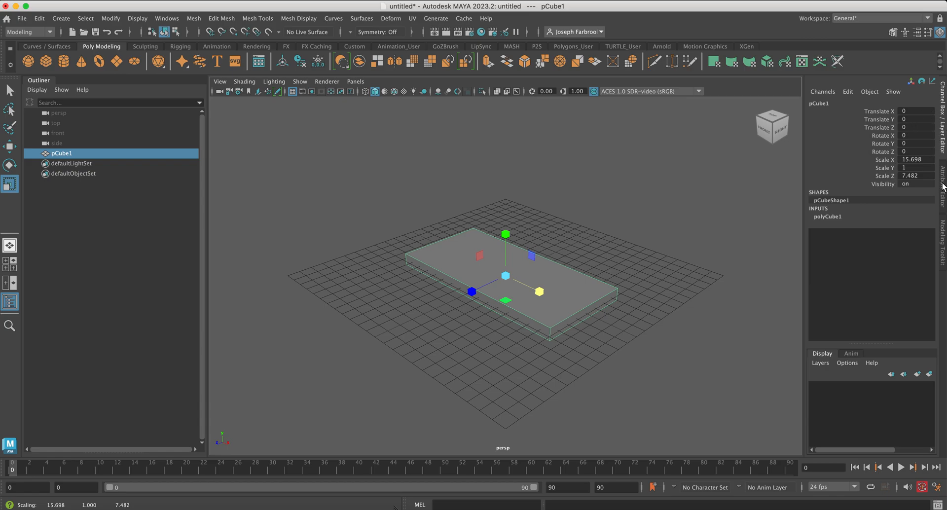
pyautogui.click(942, 186)
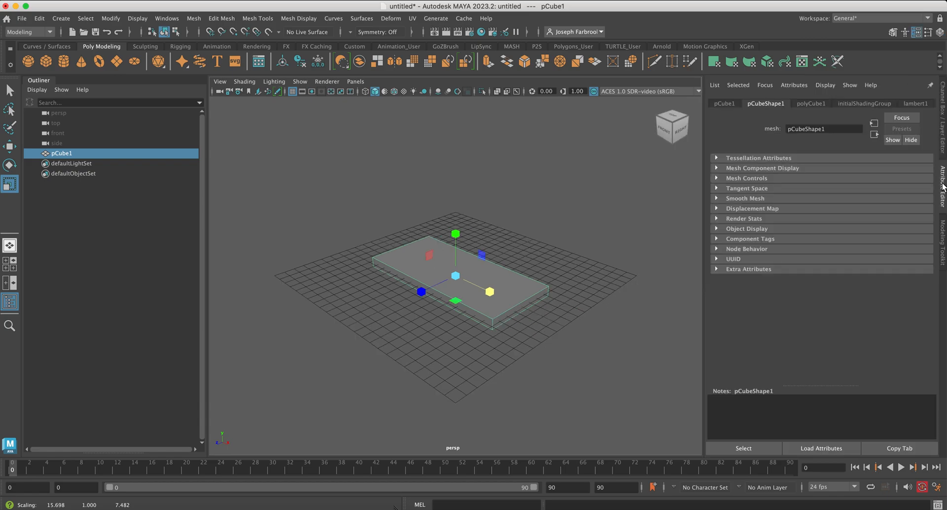
pyautogui.click(814, 104)
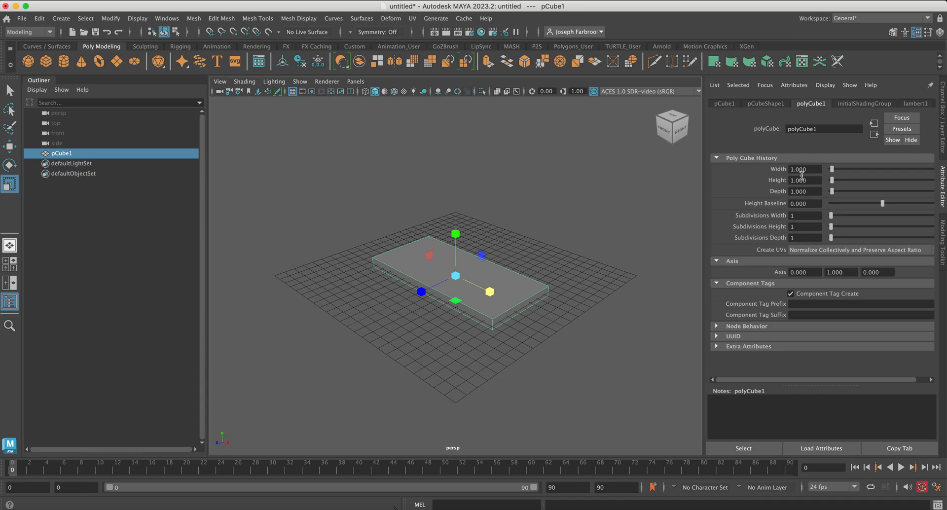
pyautogui.moveTo(832, 169); pyautogui.dragTo(832, 170)
pyautogui.moveTo(831, 216); pyautogui.dragTo(838, 239)
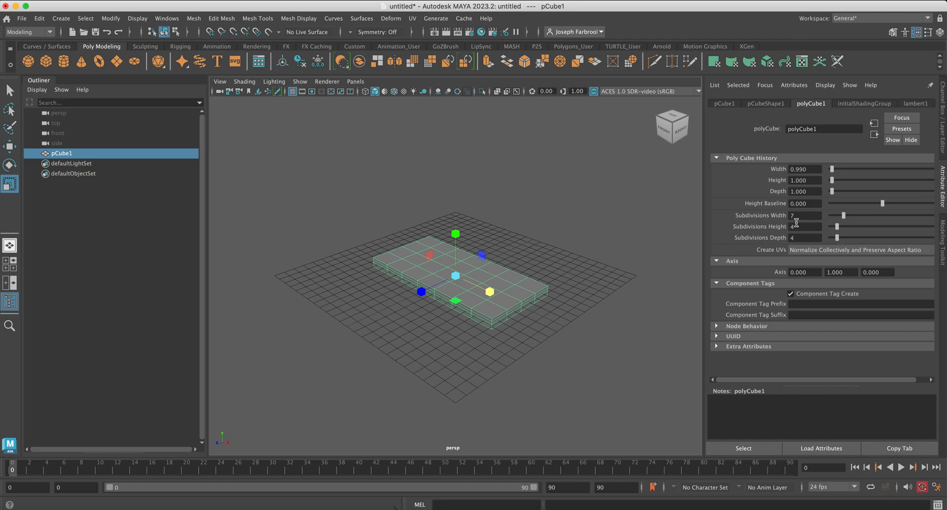
# Step: Smooth the slab mesh twice with one division each to round its corners and edges
pyautogui.click(194, 19)
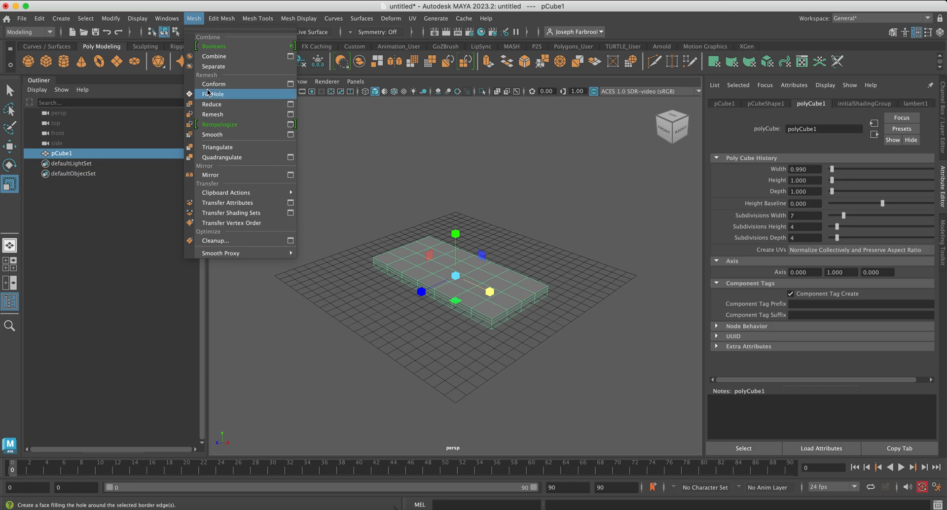
pyautogui.click(215, 135)
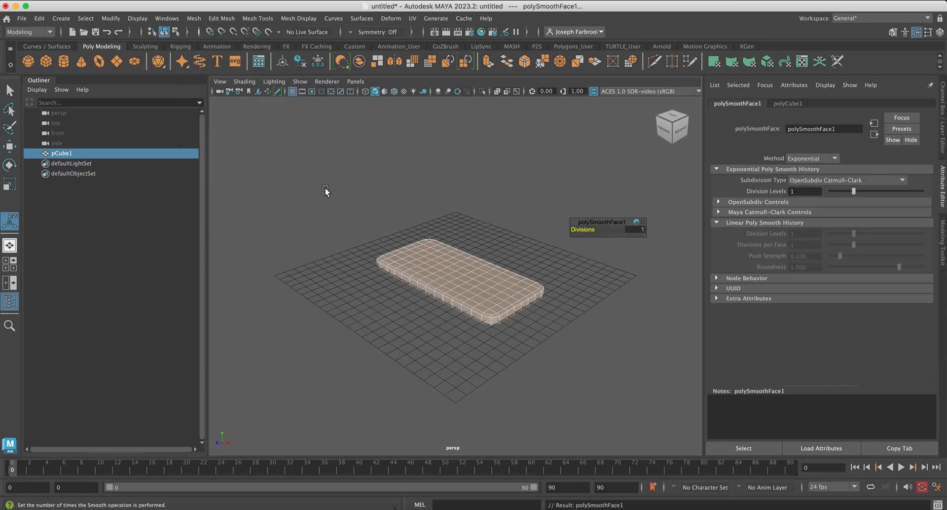
pyautogui.click(194, 19)
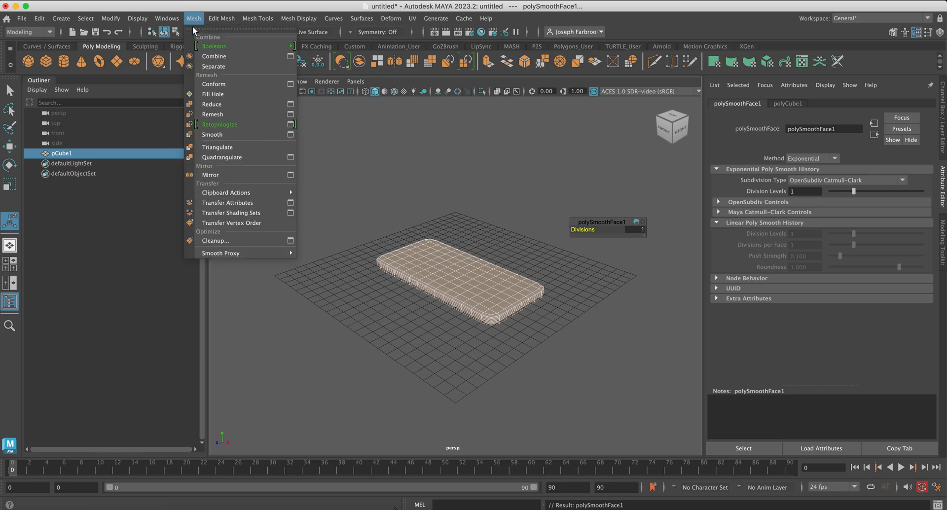
pyautogui.click(209, 135)
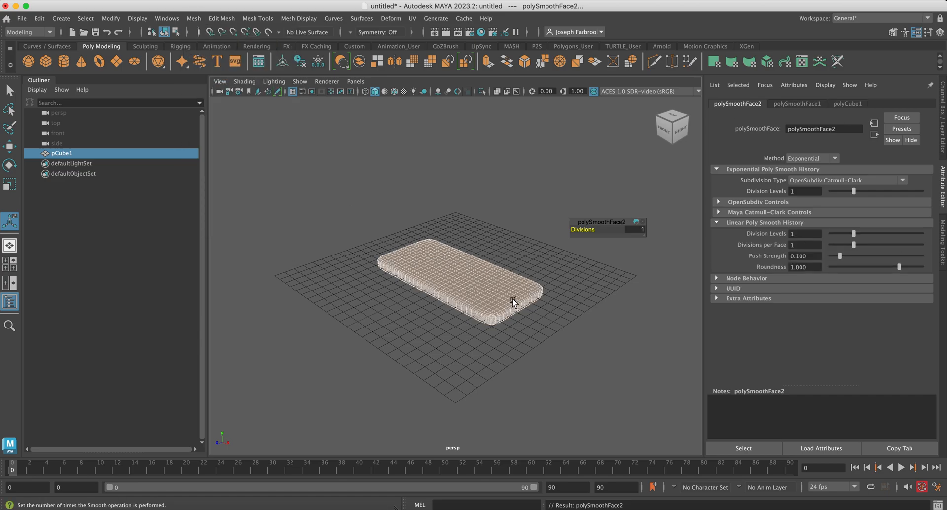
# Step: Return the slab to Object Mode and scale it down in Y to make it slightly thinner
pyautogui.click(483, 285)
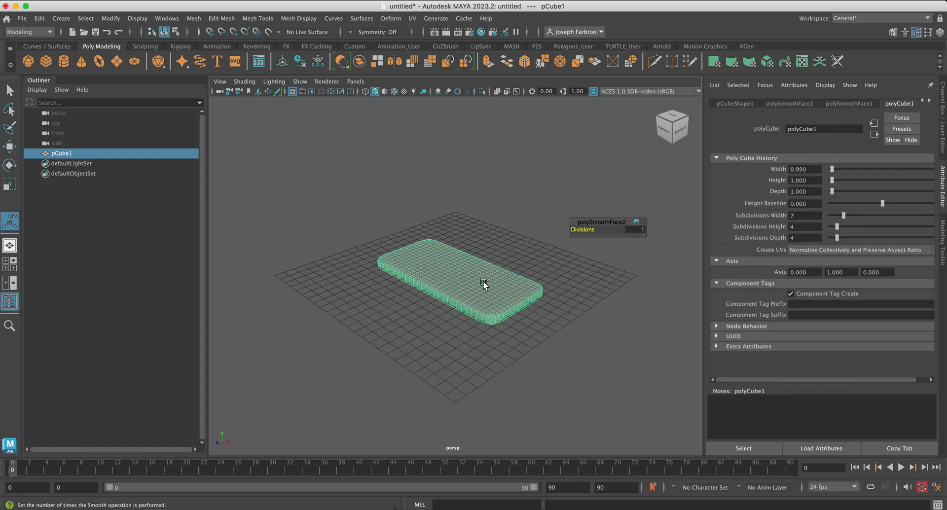
pyautogui.rightClick(484, 286)
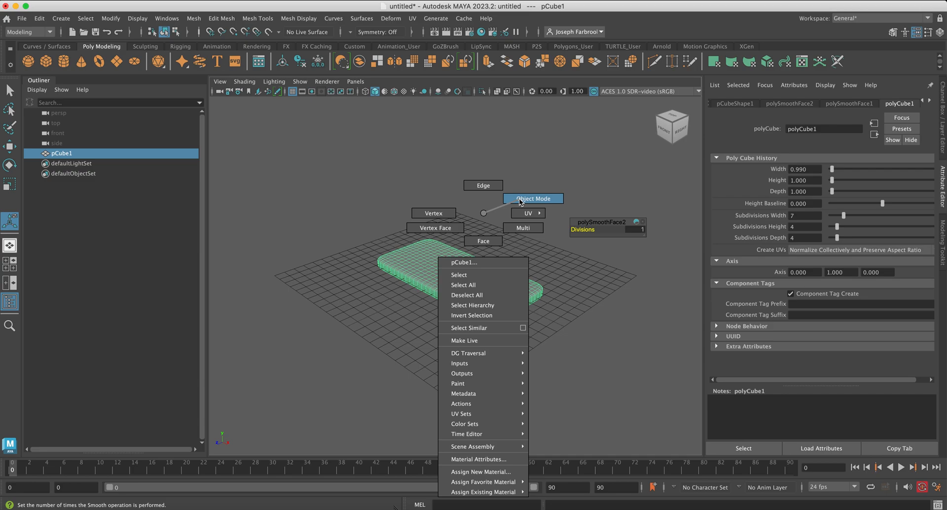
pyautogui.moveTo(520, 201); pyautogui.dragTo(521, 202, button='right')
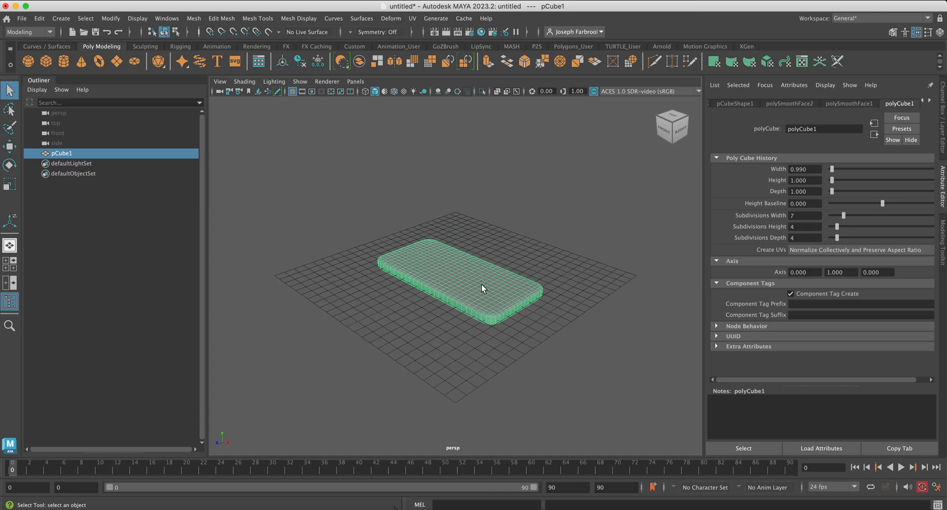
pyautogui.click(9, 184)
pyautogui.moveTo(456, 236); pyautogui.dragTo(461, 249)
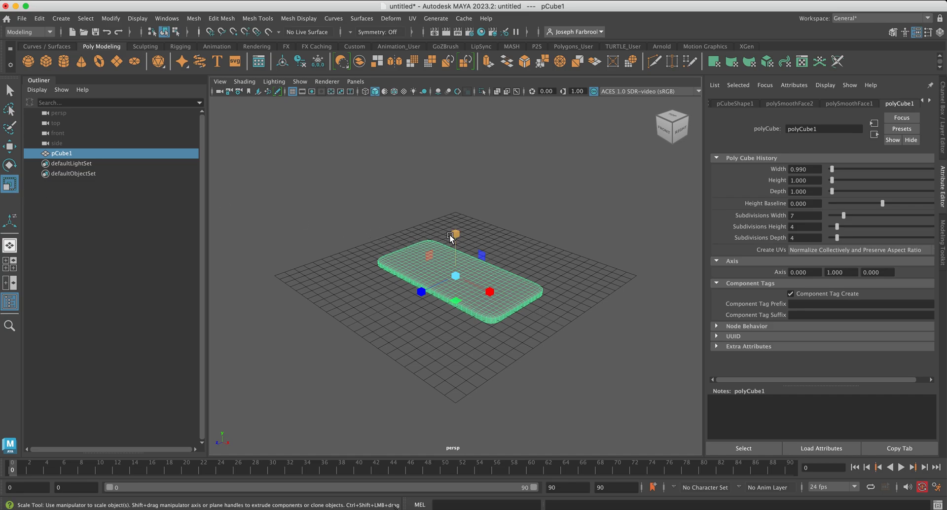
pyautogui.moveTo(455, 235); pyautogui.dragTo(456, 245)
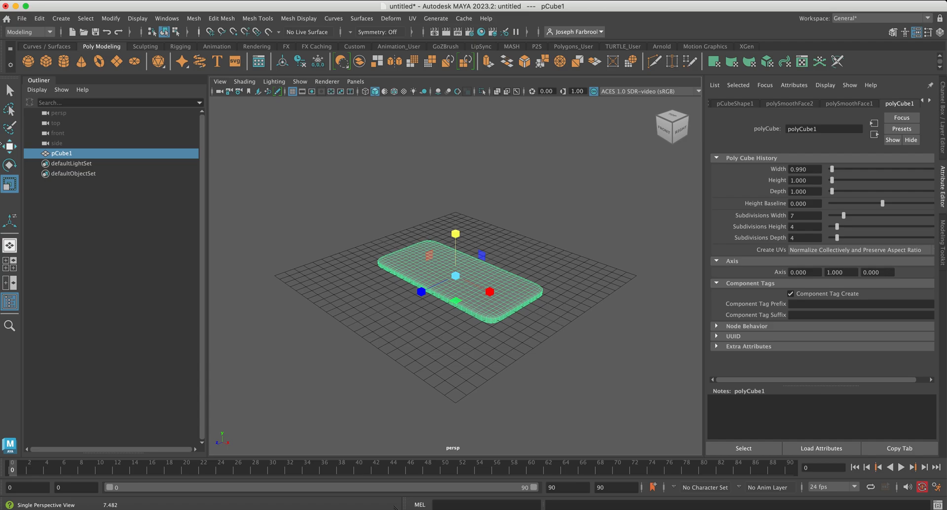
# Step: Duplicate the slab and move the copy straight up in Y above the original as a second tier
pyautogui.click(10, 147)
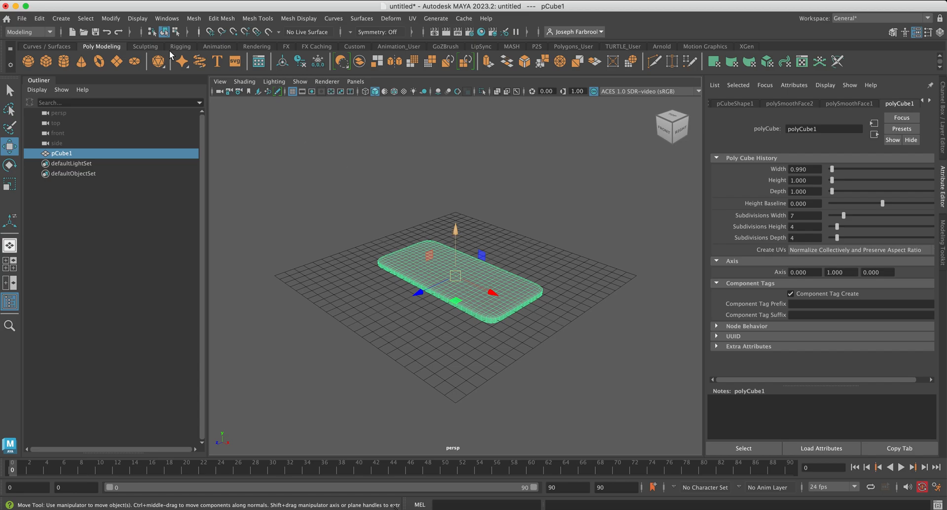
pyautogui.click(40, 19)
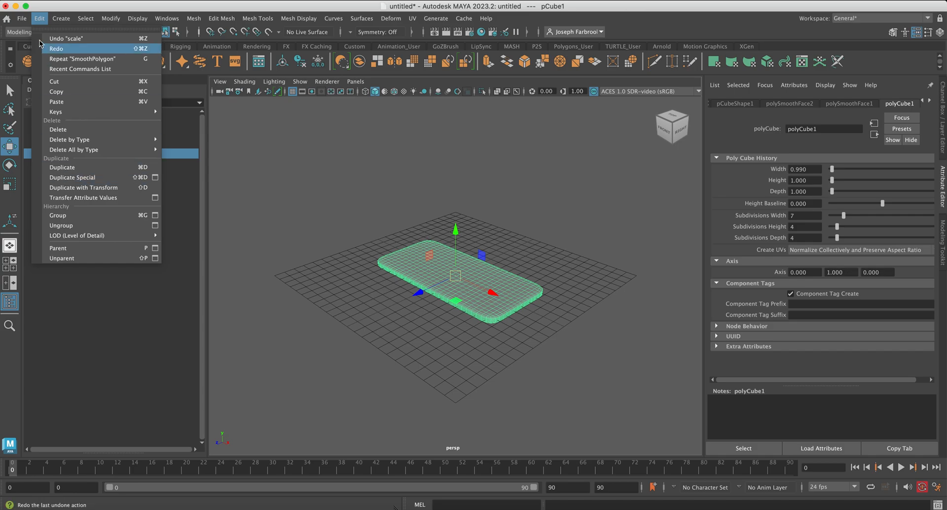
pyautogui.click(41, 21)
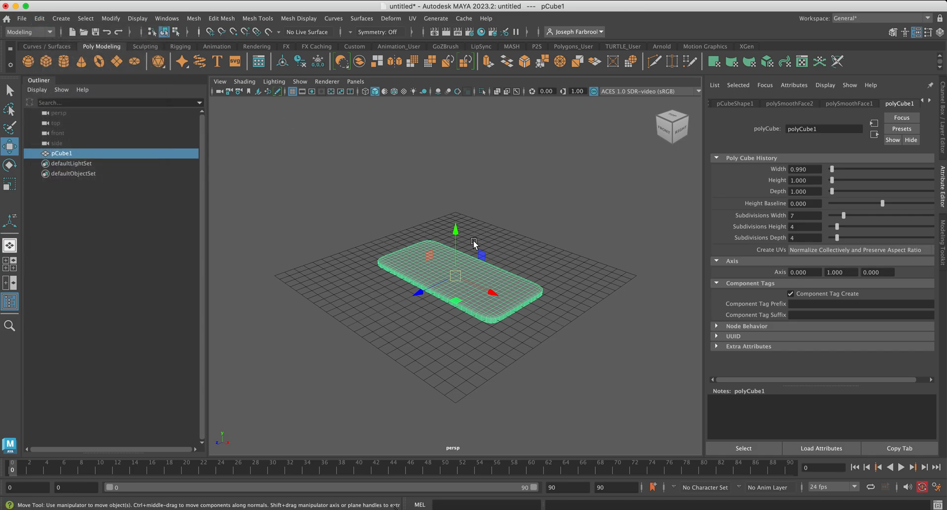
pyautogui.hotkey('ctrl', 'd')
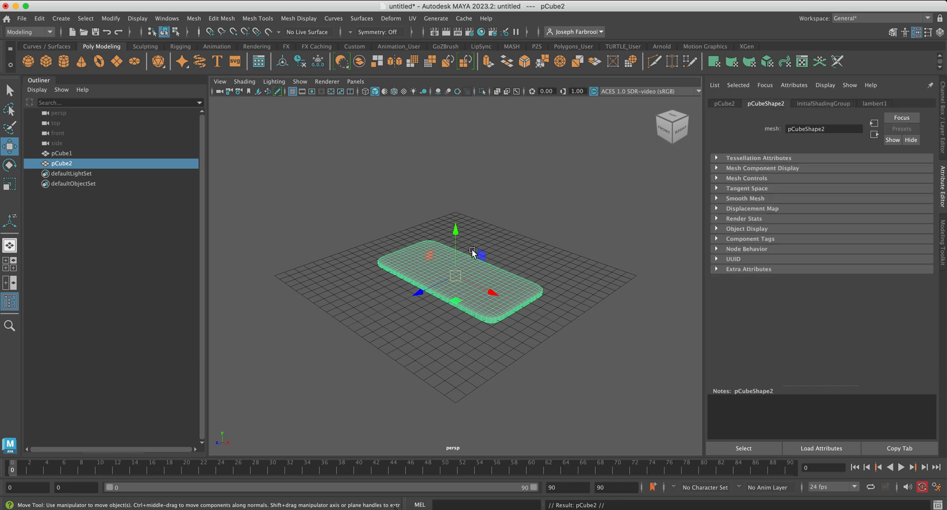
pyautogui.moveTo(455, 230); pyautogui.dragTo(449, 174)
pyautogui.click(676, 345)
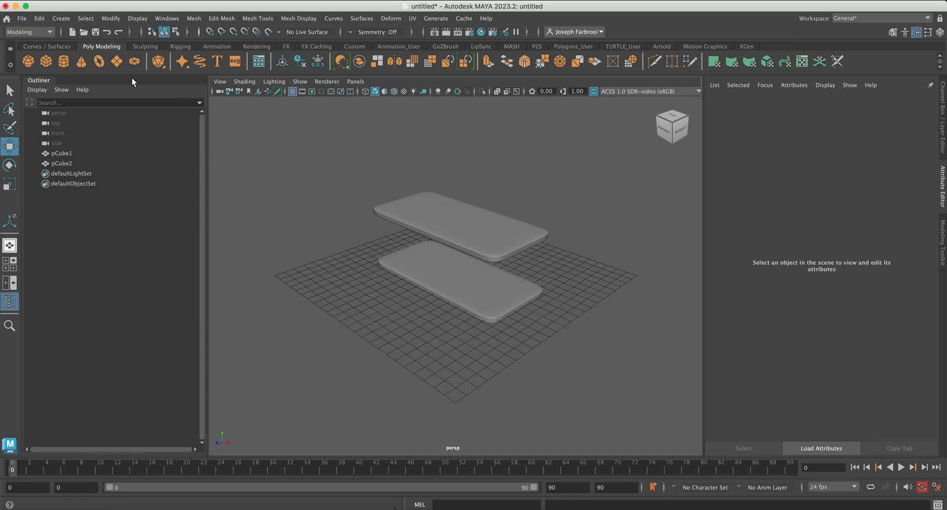
# Step: Create a polygon cylinder leg at about 7.88 in X, with radius 0.4 and height about 11.74
pyautogui.click(63, 61)
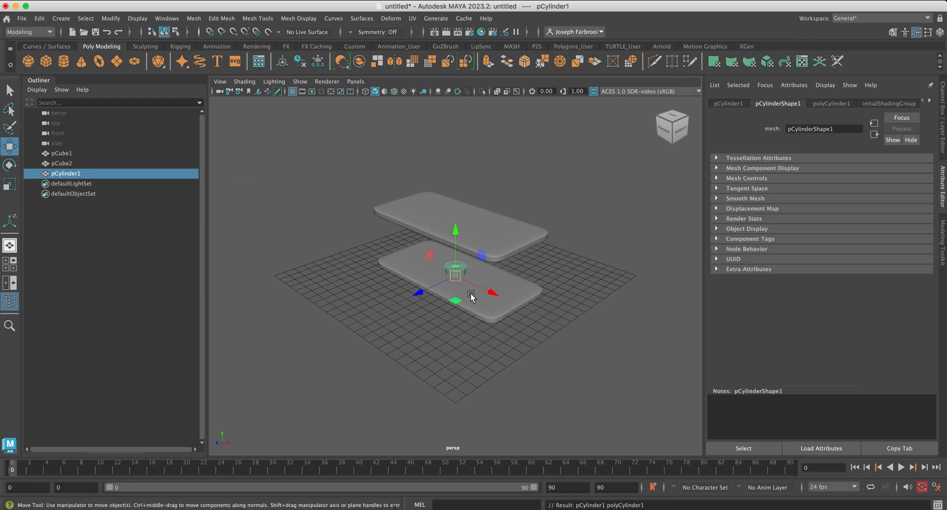
pyautogui.moveTo(493, 291); pyautogui.dragTo(566, 338)
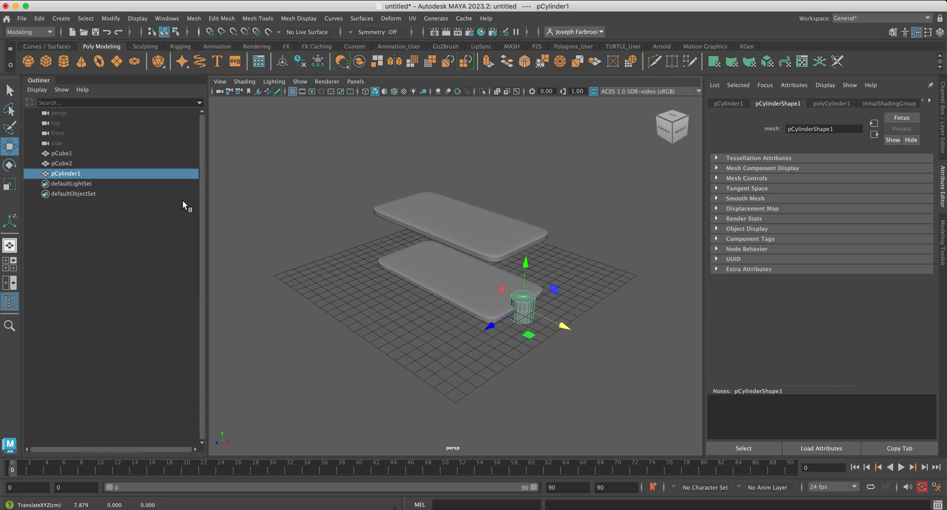
pyautogui.click(9, 186)
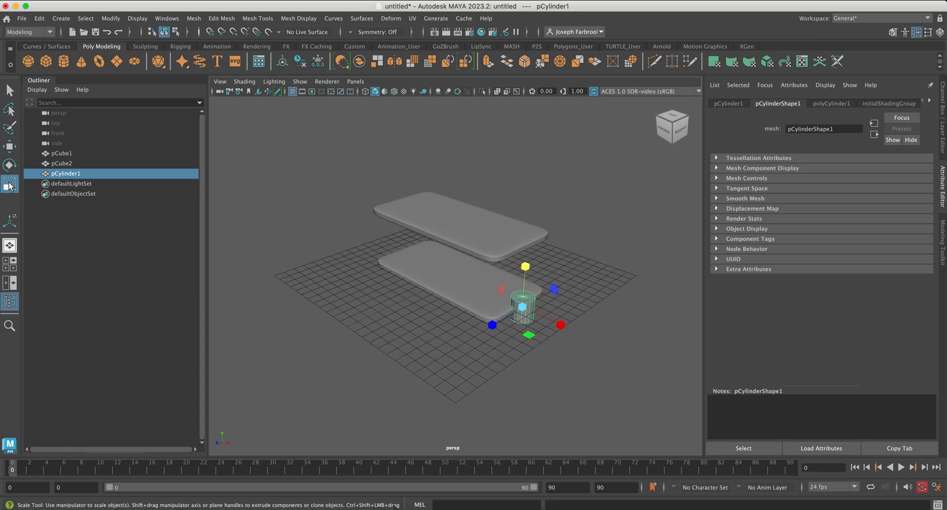
pyautogui.click(834, 102)
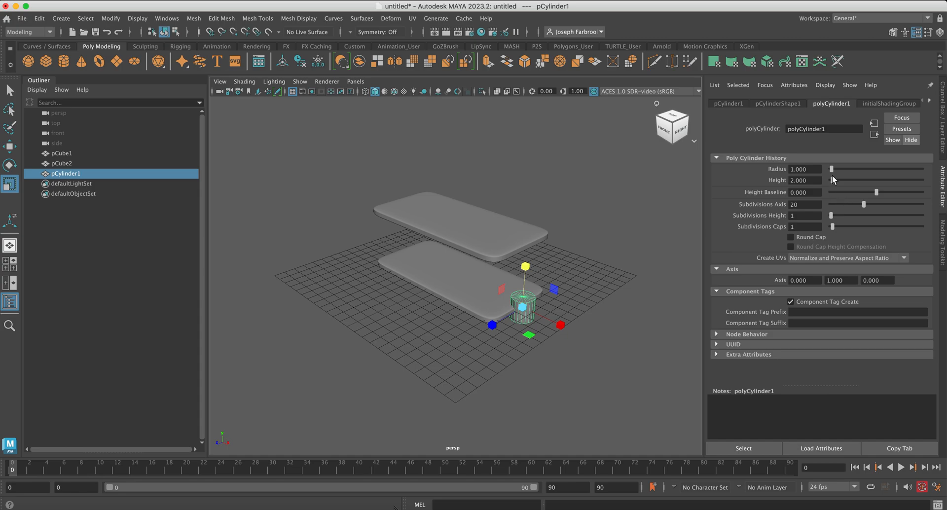
pyautogui.moveTo(831, 169); pyautogui.dragTo(782, 169)
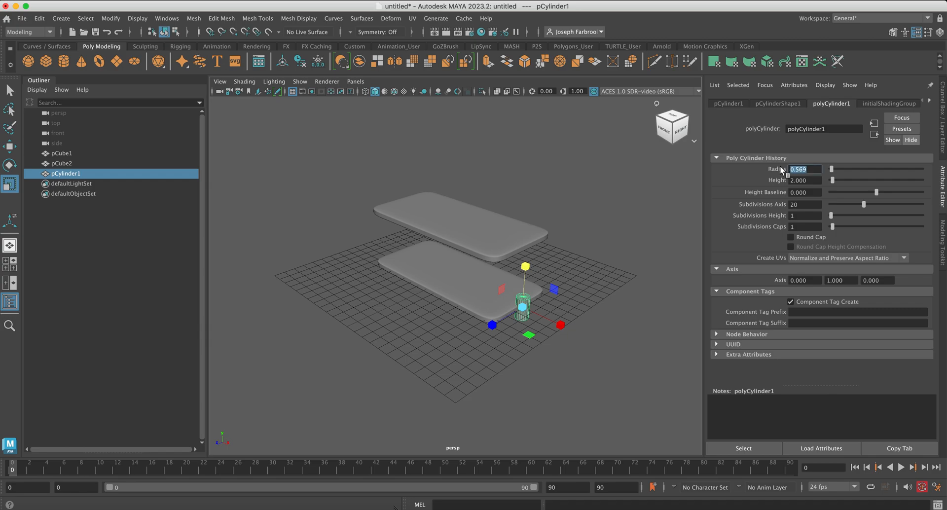
pyautogui.press('Return')
pyautogui.moveTo(831, 179); pyautogui.dragTo(842, 178)
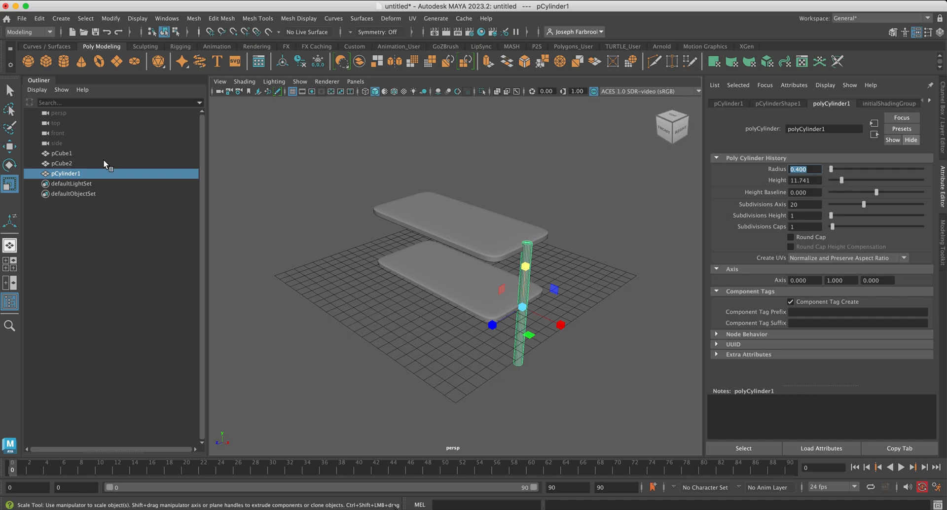
# Step: Shorten the cylinder leg to a height of about 10.07 and position it at about 7.79 in X and 1.07 in Y
pyautogui.click(12, 151)
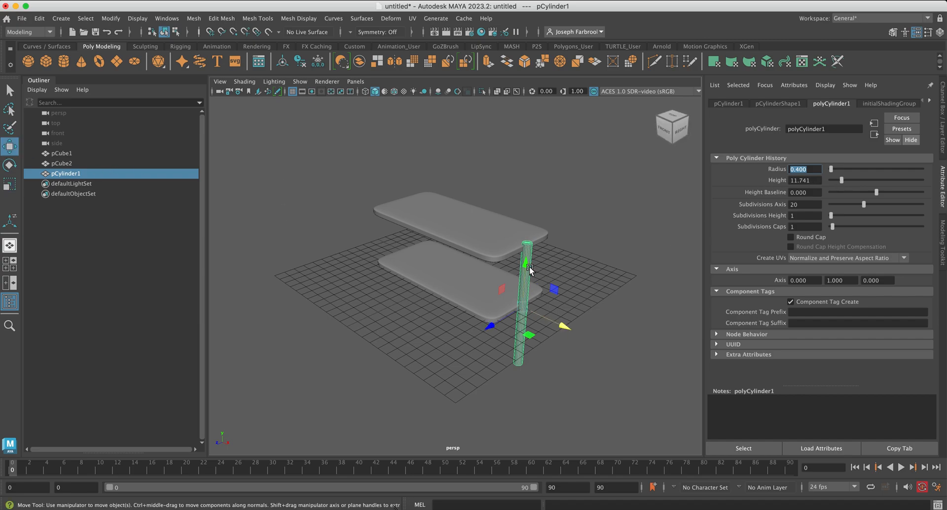
pyautogui.moveTo(526, 267); pyautogui.dragTo(528, 250)
pyautogui.moveTo(843, 180); pyautogui.dragTo(841, 180)
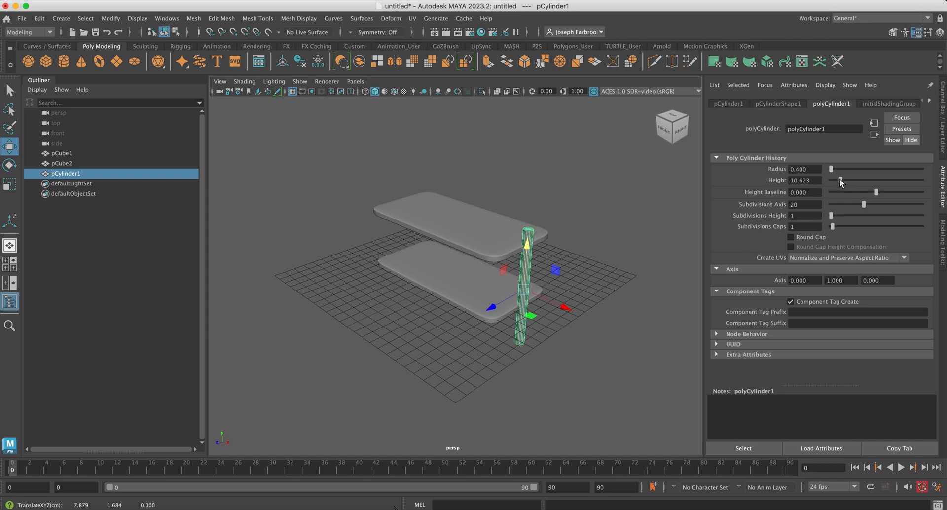
pyautogui.moveTo(528, 246); pyautogui.dragTo(527, 253)
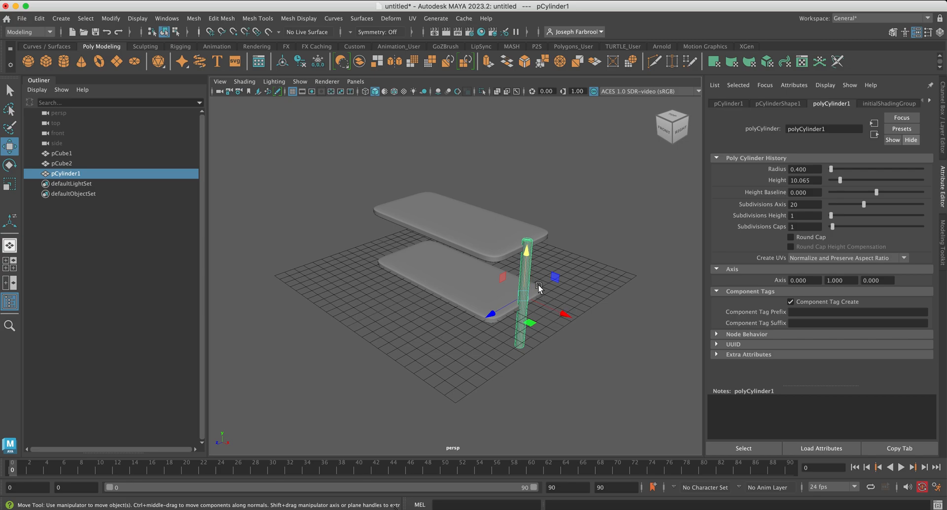
pyautogui.moveTo(539, 287)
pyautogui.keyDown('alt'); pyautogui.mouseDown()
pyautogui.moveTo(575, 298)
pyautogui.moveTo(543, 296)
pyautogui.moveTo(551, 290)
pyautogui.mouseUp(); pyautogui.keyUp('alt')
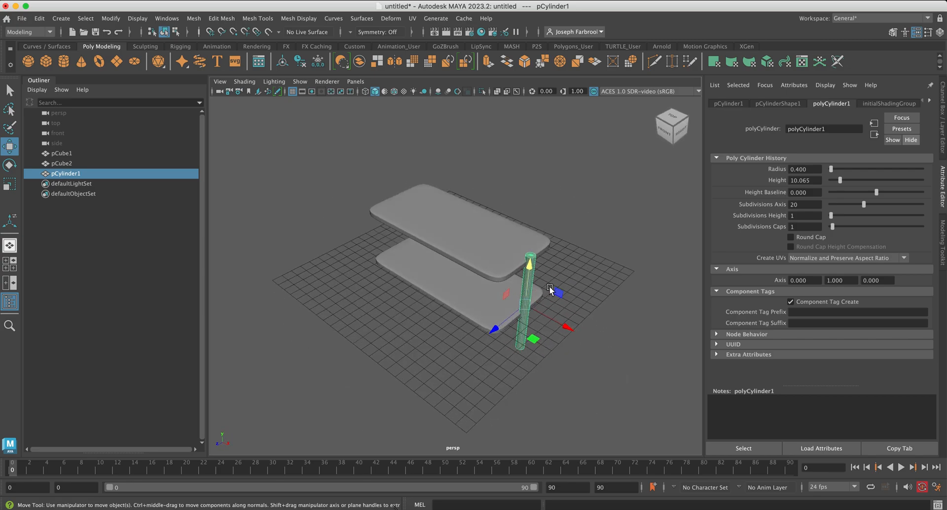
pyautogui.scroll(3, 550, 290)
pyautogui.moveTo(593, 334); pyautogui.dragTo(591, 335)
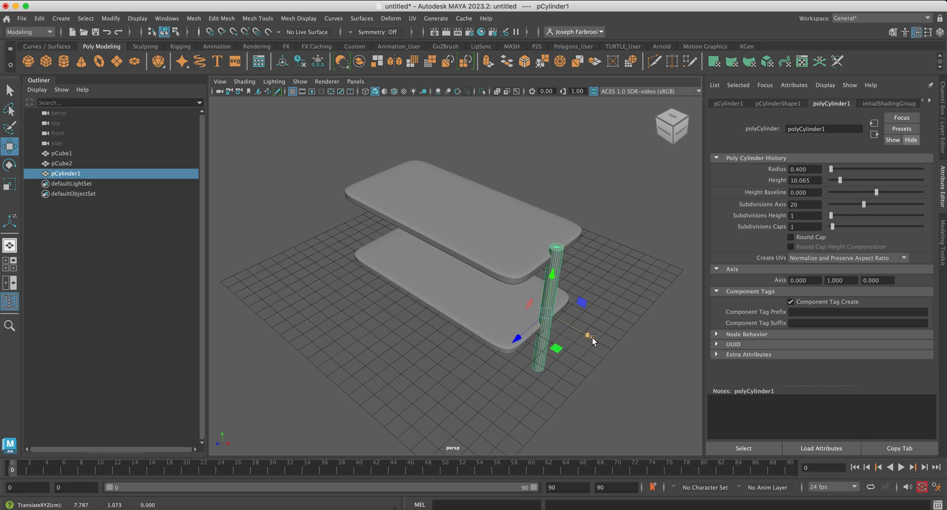
# Step: Duplicate the leg and move the copy along X to the opposite end of the slabs
pyautogui.hotkey('ctrl', 'd')
pyautogui.moveTo(594, 341); pyautogui.dragTo(401, 267)
pyautogui.moveTo(552, 316)
pyautogui.keyDown('alt'); pyautogui.mouseDown()
pyautogui.moveTo(598, 294)
pyautogui.moveTo(624, 311)
pyautogui.moveTo(546, 313)
pyautogui.moveTo(561, 318)
pyautogui.mouseUp(); pyautogui.keyUp('alt')
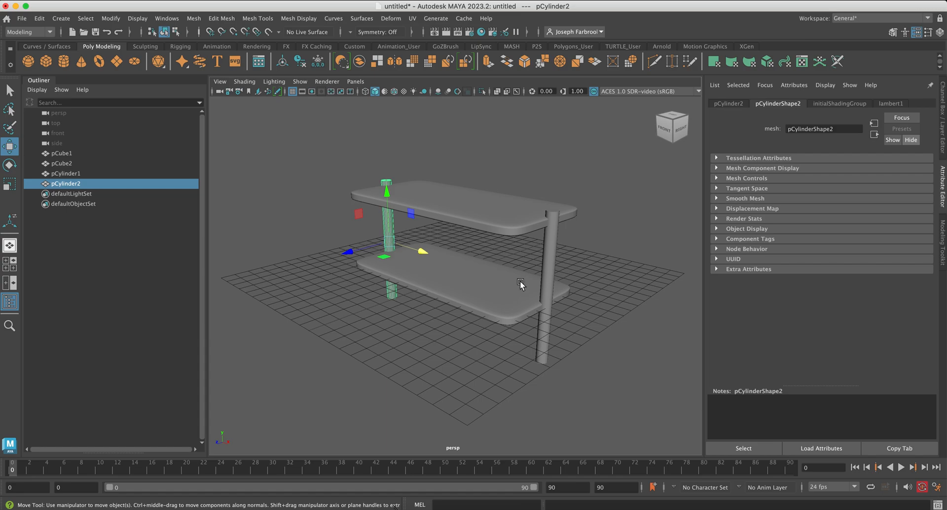
# Step: Duplicate the leg at the positive X end and move the copy inward to about 4.23 in X
pyautogui.click(545, 281)
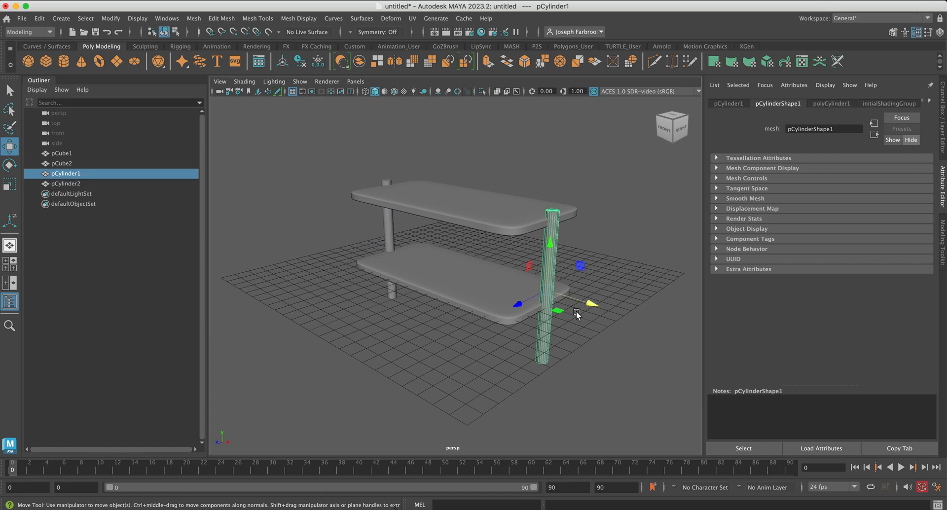
pyautogui.hotkey('ctrl', 'd')
pyautogui.moveTo(592, 306); pyautogui.dragTo(541, 317)
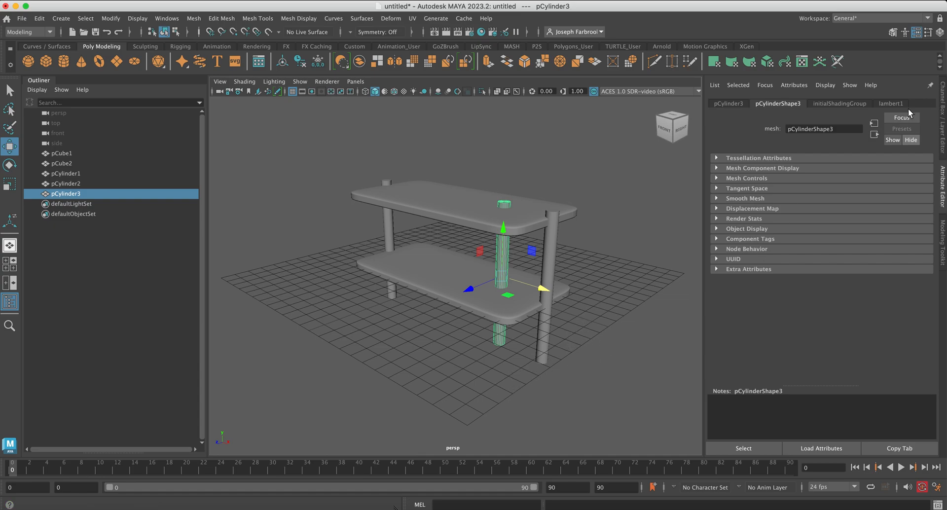
# Step: Rotate the copied leg to exactly 90 degrees in X so it lies horizontally
pyautogui.click(944, 106)
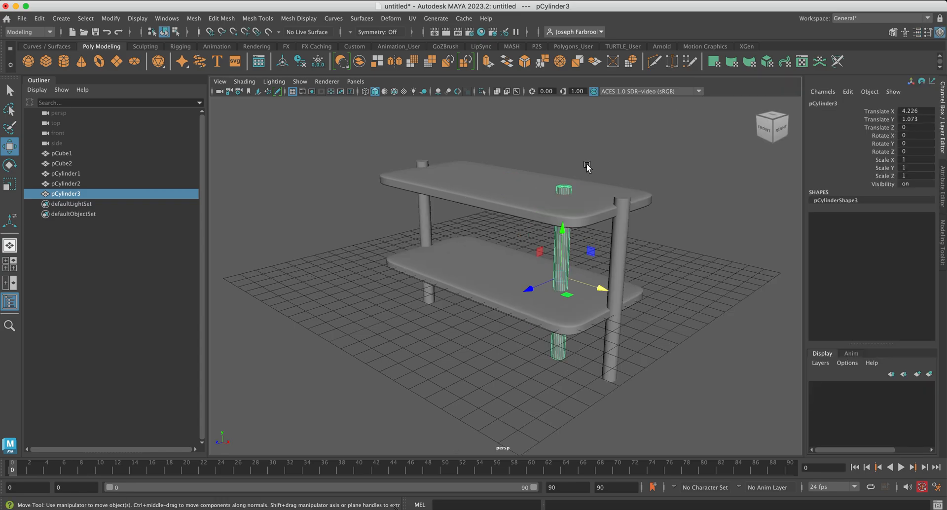
pyautogui.click(8, 165)
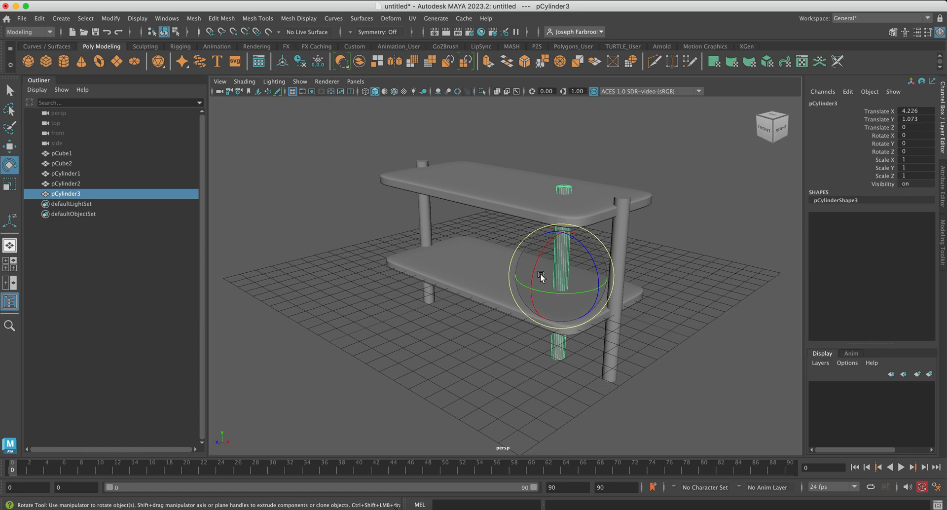
pyautogui.moveTo(534, 271); pyautogui.dragTo(563, 245)
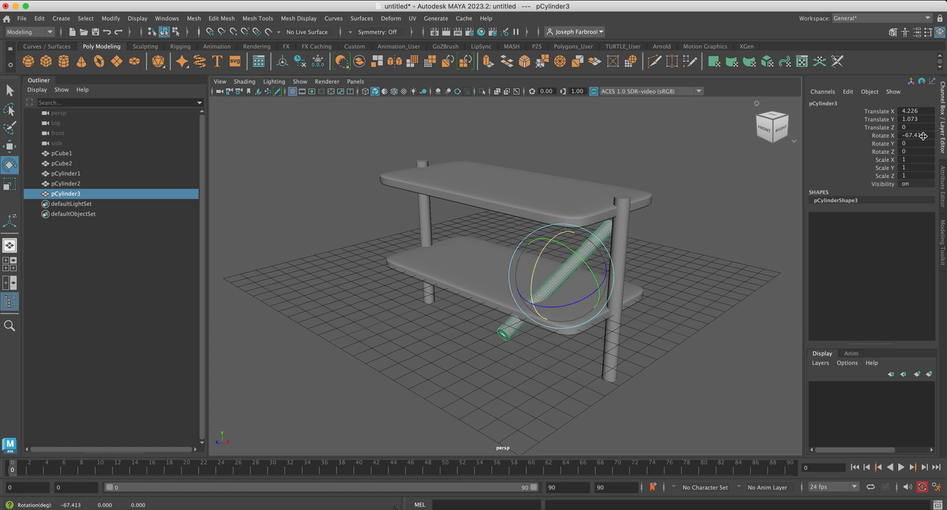
pyautogui.doubleClick(930, 135)
pyautogui.write('90')
pyautogui.press('Return')
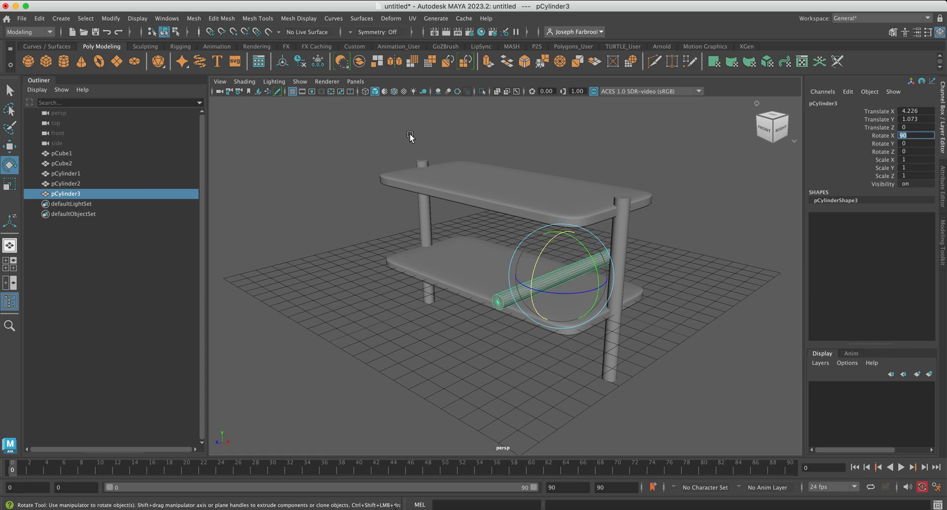
# Step: Position the horizontal cylinder beneath the positive X leg as a foot, at about 7.73 in X, -4.1 in Y and -0.25 in Z
pyautogui.press('w')
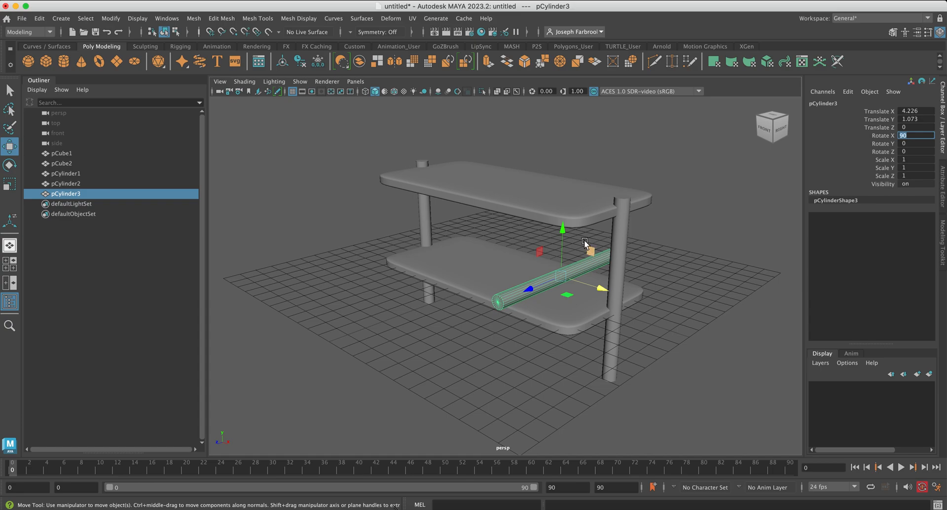
pyautogui.moveTo(563, 228); pyautogui.dragTo(565, 328)
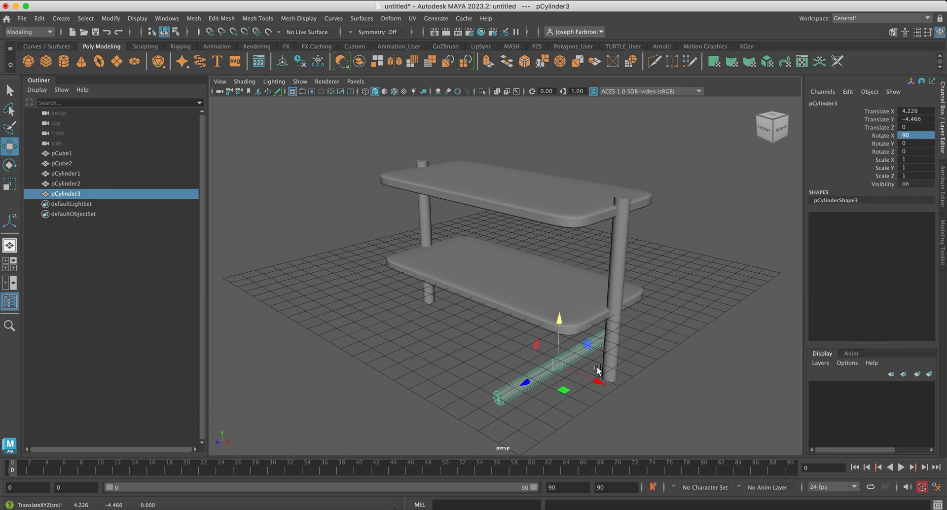
pyautogui.moveTo(598, 380); pyautogui.dragTo(652, 409)
pyautogui.moveTo(584, 402); pyautogui.dragTo(589, 404)
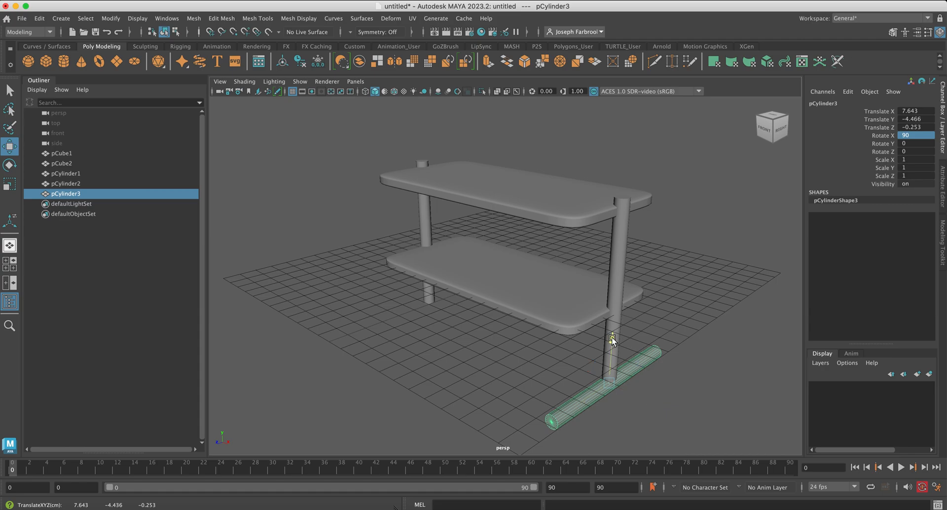
pyautogui.moveTo(614, 342); pyautogui.dragTo(613, 341)
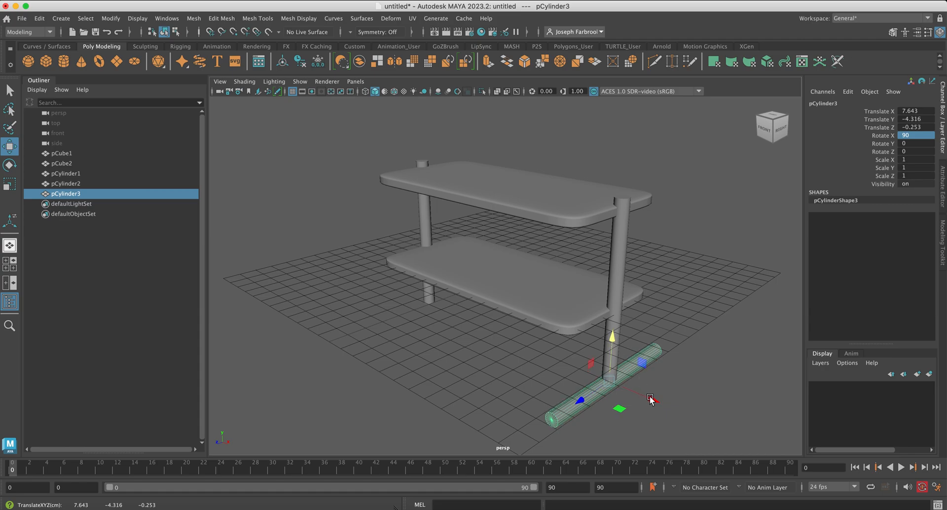
pyautogui.moveTo(649, 402); pyautogui.dragTo(635, 388)
pyautogui.moveTo(612, 339); pyautogui.dragTo(619, 338)
pyautogui.moveTo(645, 395); pyautogui.dragTo(652, 395)
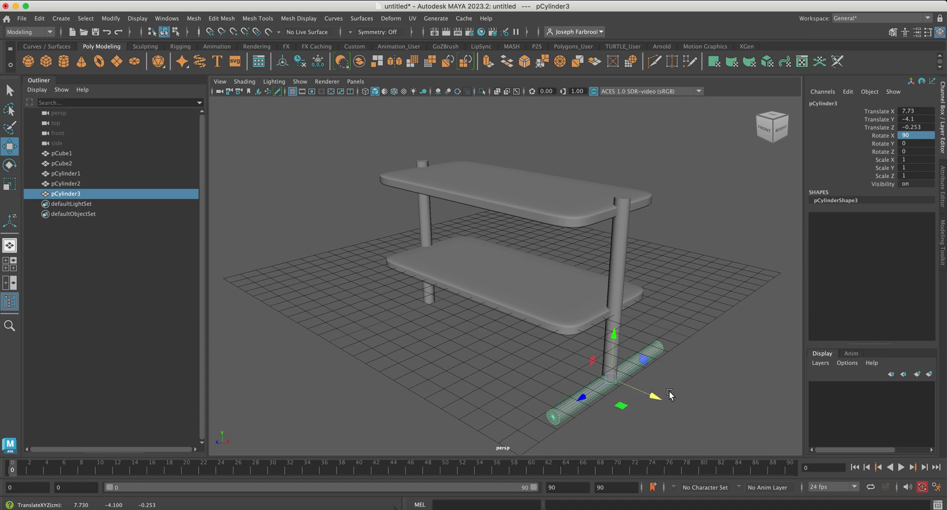
# Step: Duplicate the foot along X to the opposite leg, and place another copy midway between them at about -0.2 in X
pyautogui.hotkey('ctrl', 'd')
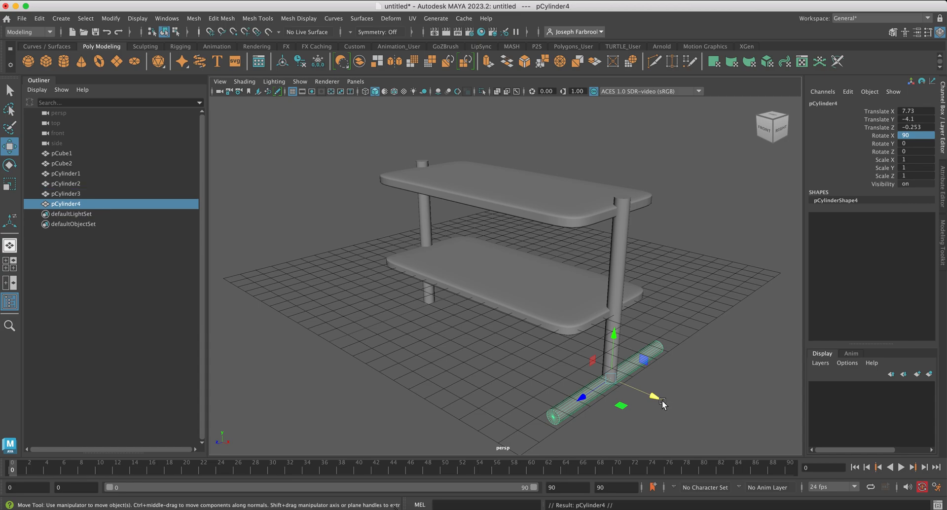
pyautogui.moveTo(655, 398); pyautogui.dragTo(554, 335)
pyautogui.press('super+d')
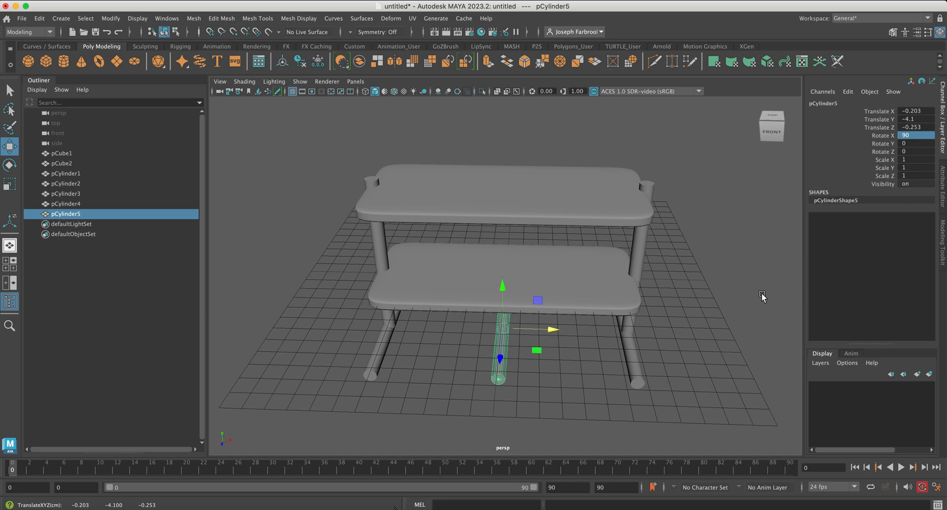
# Step: Rotate the middle foot copy to exactly 90 degrees in Y so it runs lengthwise as a crossbar
pyautogui.click(10, 165)
pyautogui.moveTo(495, 356); pyautogui.dragTo(847, 283)
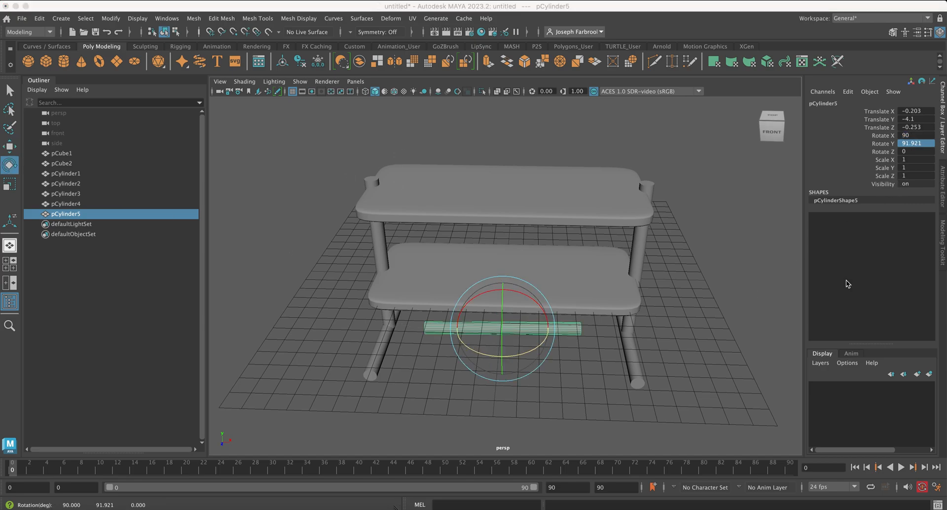
pyautogui.doubleClick(923, 143)
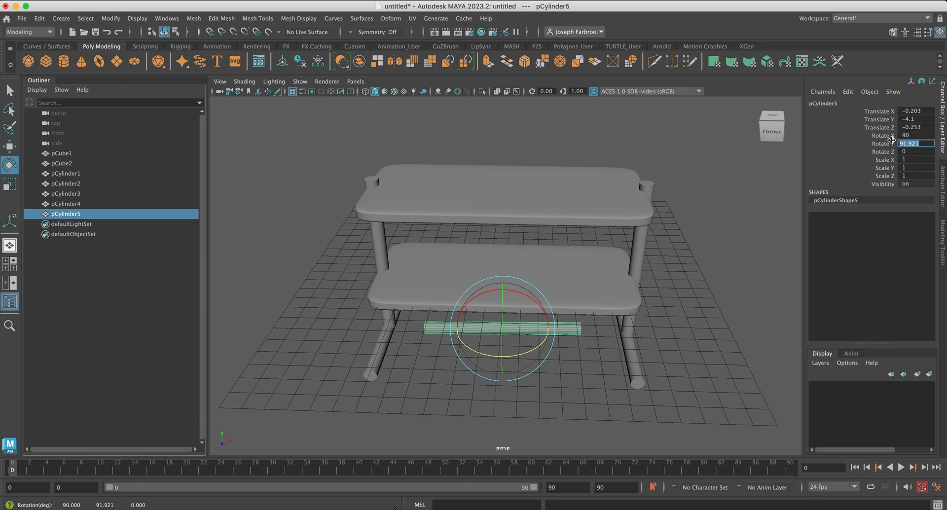
pyautogui.press('Return')
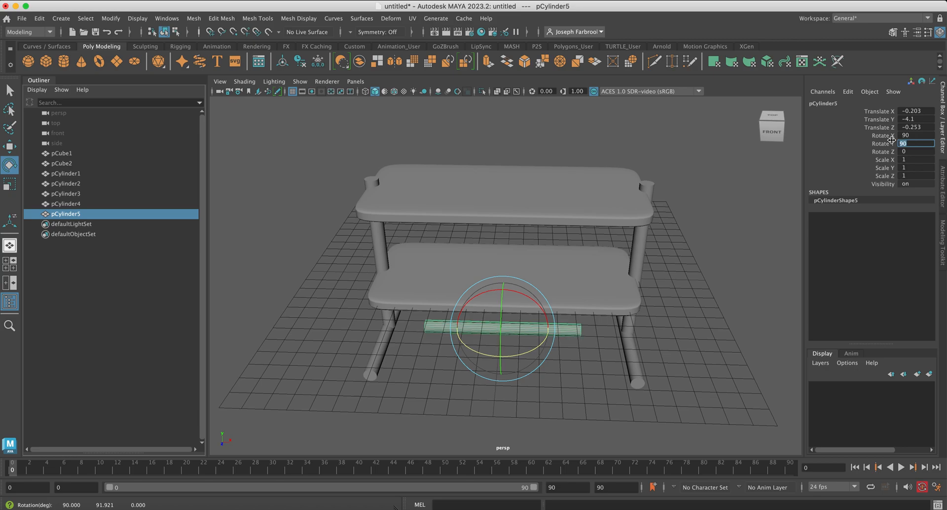
# Step: Move the crossbar back to about -5.84 in Z and lengthen it to a Y scale of about 1.33
pyautogui.click(7, 146)
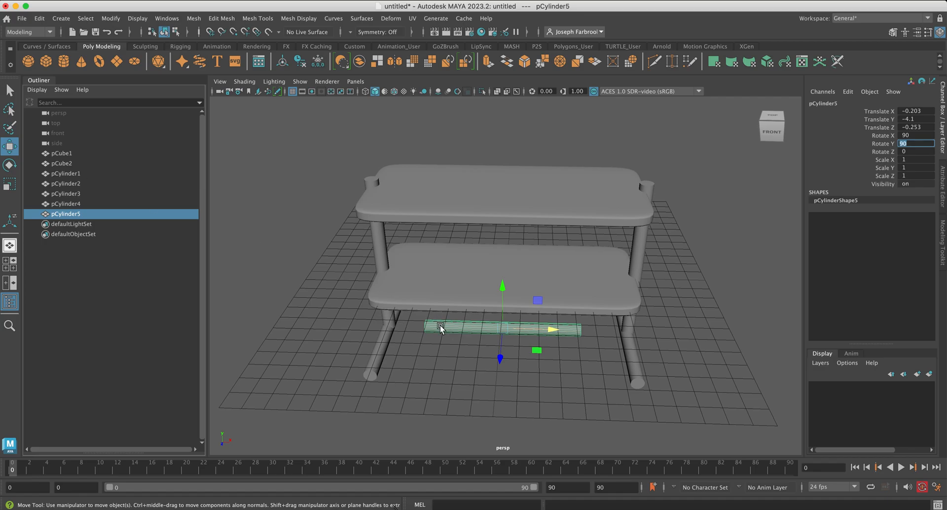
pyautogui.keyDown('alt'); pyautogui.moveTo(452, 329); pyautogui.dragTo(506, 346); pyautogui.keyUp('alt')
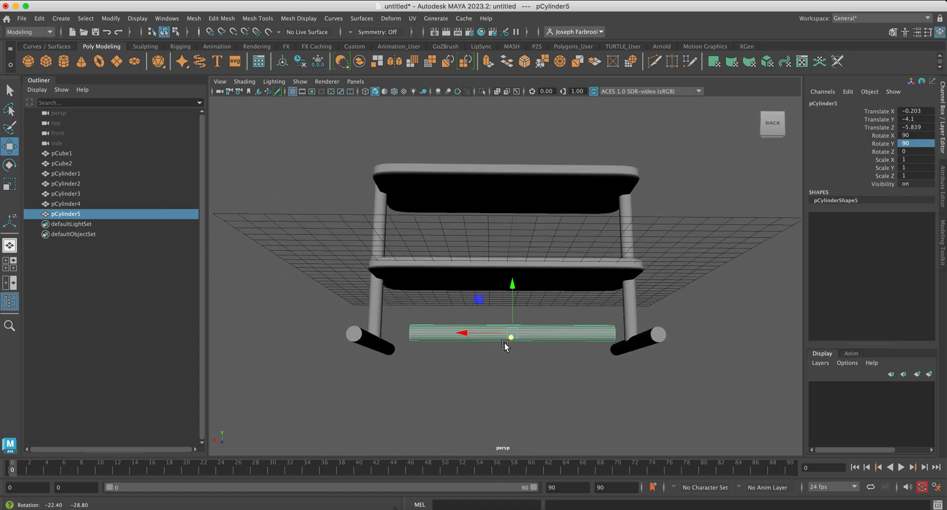
pyautogui.click(9, 184)
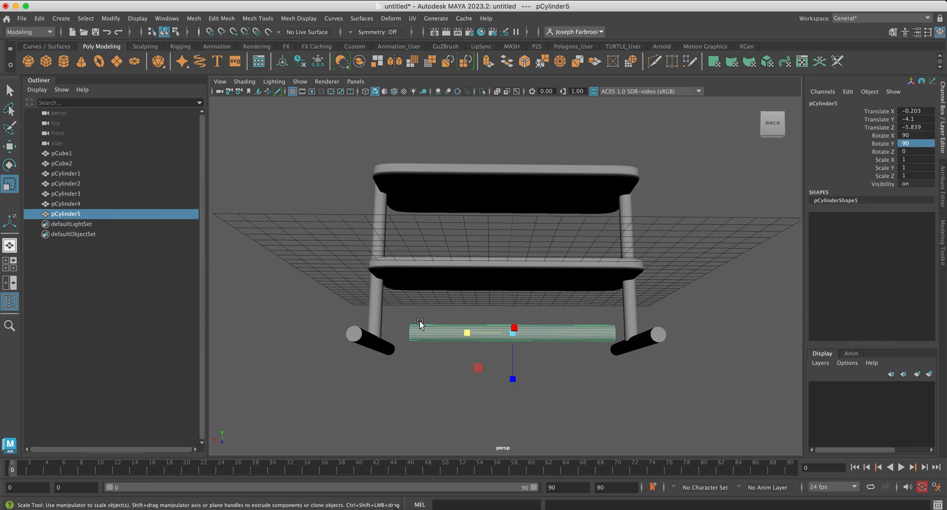
pyautogui.moveTo(463, 335); pyautogui.dragTo(467, 384)
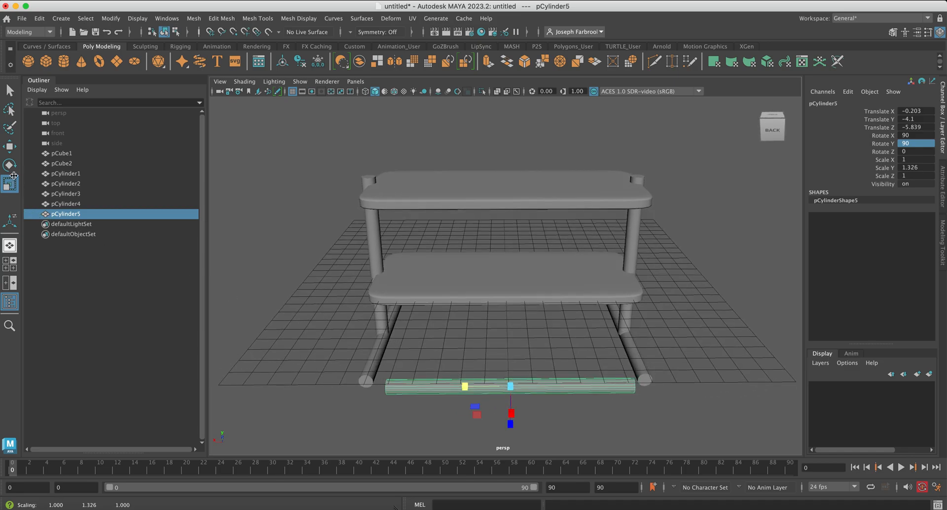
# Step: Center the crossbar between the two feet by setting its X translation to 0
pyautogui.click(10, 147)
pyautogui.moveTo(461, 387)
pyautogui.mouseDown()
pyautogui.moveTo(451, 387)
pyautogui.moveTo(468, 388)
pyautogui.moveTo(455, 387)
pyautogui.mouseUp()
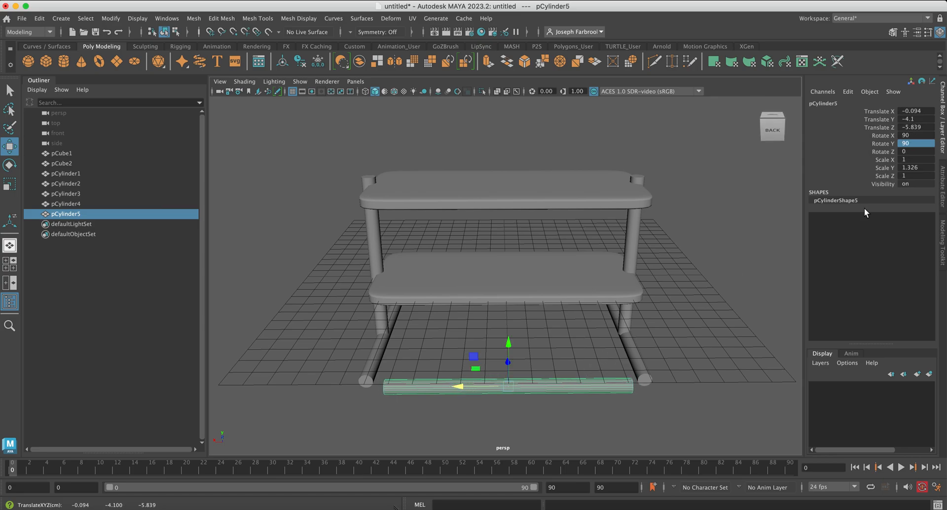
pyautogui.doubleClick(915, 111)
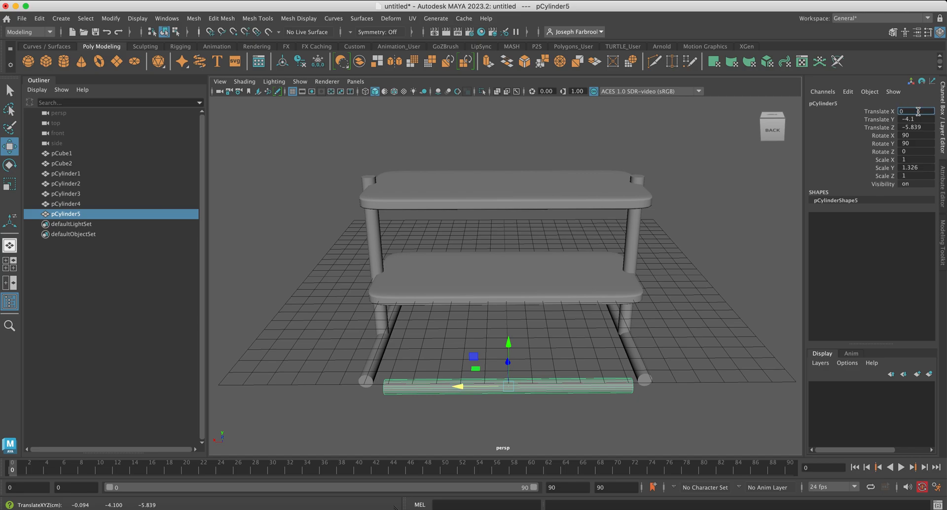
pyautogui.press('Return')
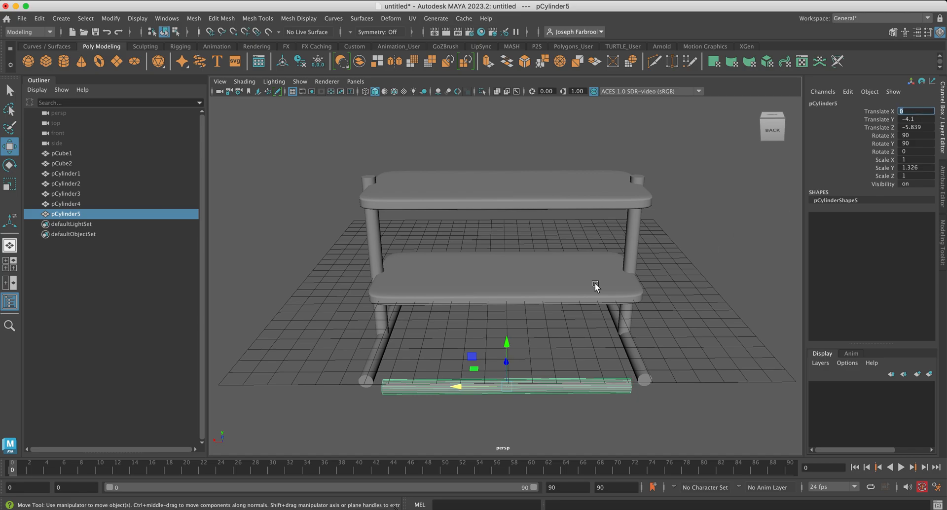
# Step: Create a new polygon cylinder and move it out in front of the table to about 10.03 in Z
pyautogui.keyDown('alt'); pyautogui.moveTo(564, 317); pyautogui.dragTo(484, 296); pyautogui.keyUp('alt')
pyautogui.keyDown('alt'); pyautogui.moveTo(484, 296); pyautogui.dragTo(486, 304); pyautogui.keyUp('alt')
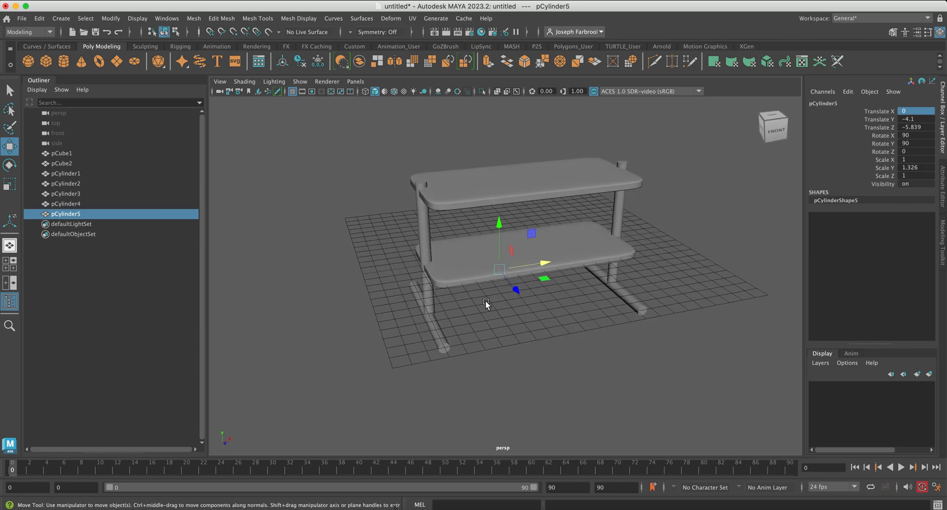
pyautogui.click(63, 61)
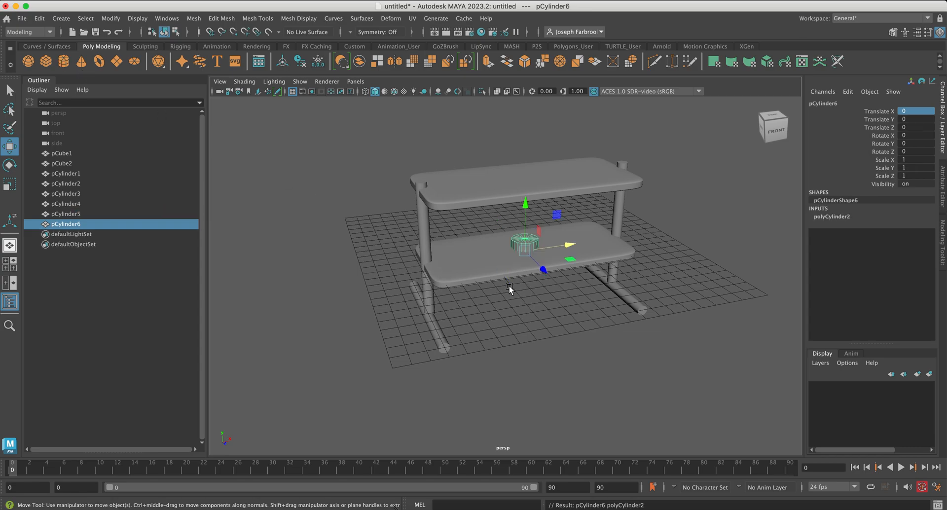
pyautogui.moveTo(543, 270); pyautogui.dragTo(586, 375)
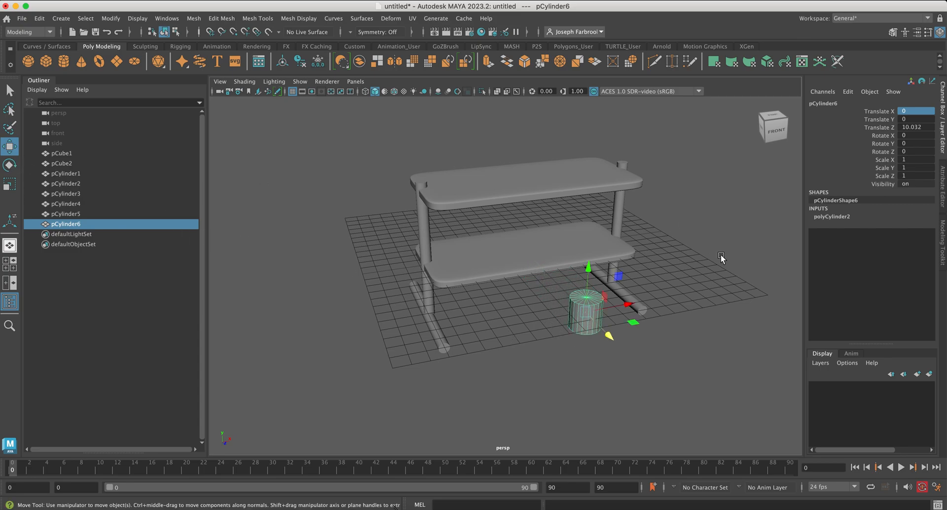
# Step: Scale the new cylinder uniformly to about 0.52 and flatten it to a Y scale of about 0.1, making a small disc
pyautogui.click(9, 184)
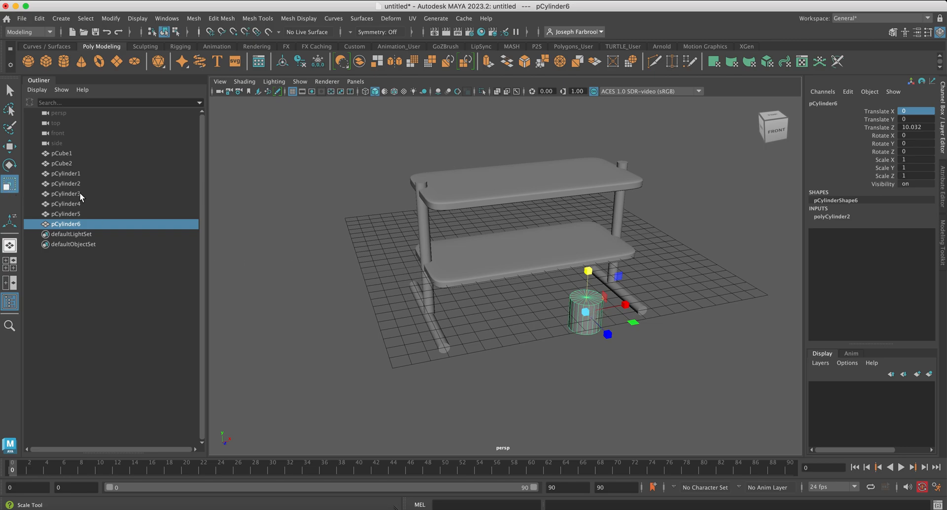
pyautogui.moveTo(586, 312); pyautogui.dragTo(572, 304)
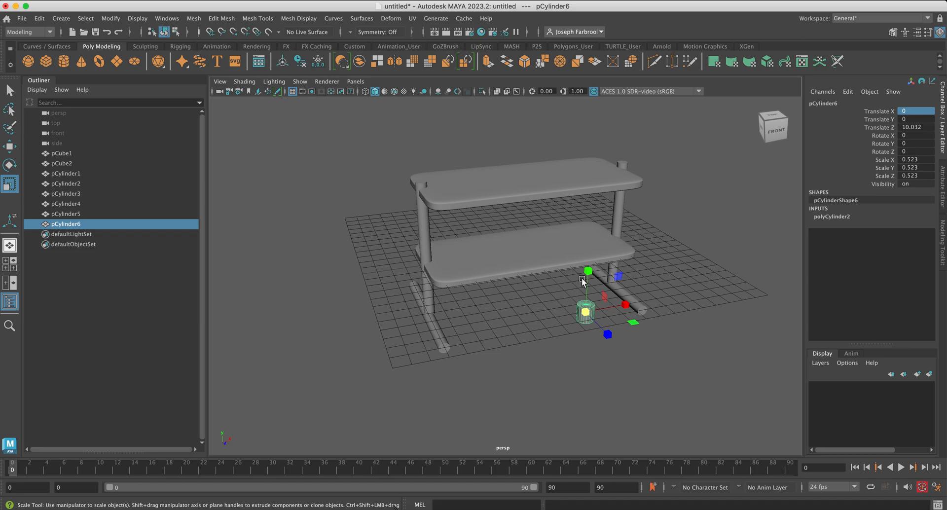
pyautogui.moveTo(588, 271); pyautogui.dragTo(592, 309)
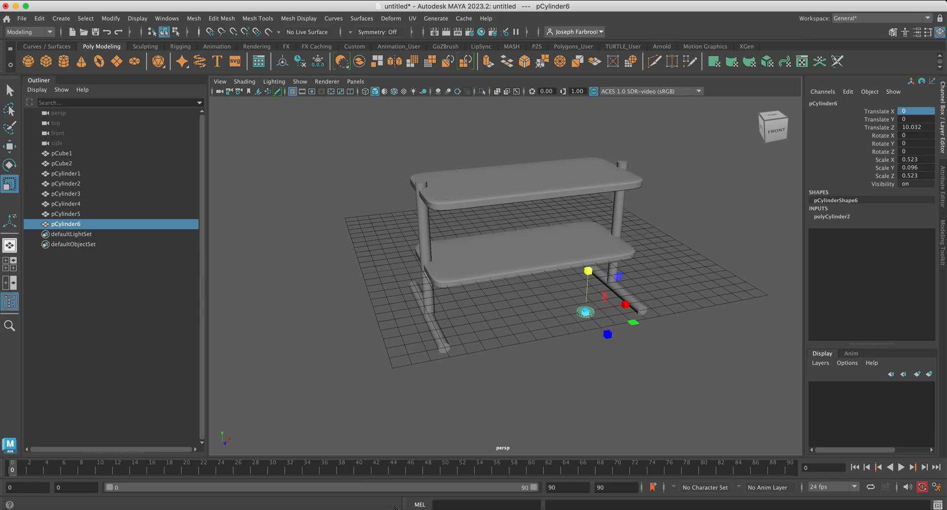
# Step: Stand the disc upright like a wheel by rotating it to exactly 90 degrees in Z
pyautogui.click(10, 165)
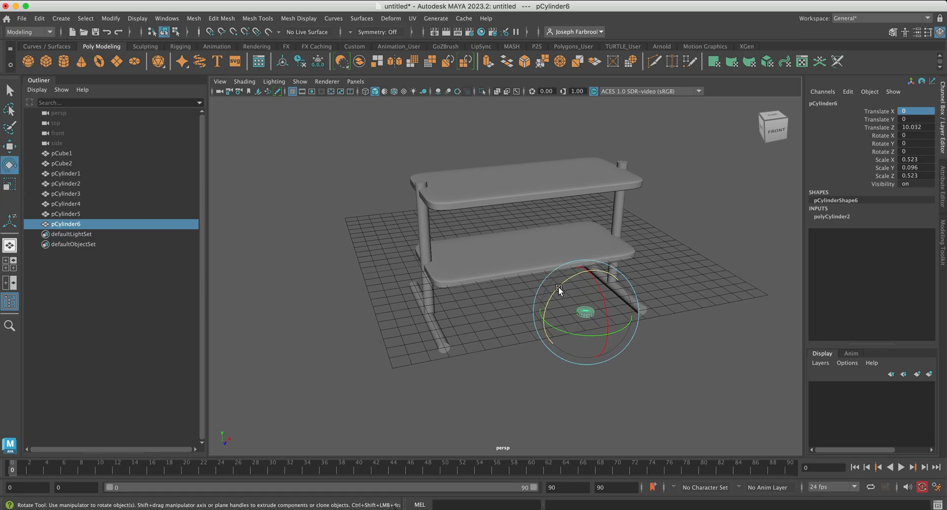
pyautogui.moveTo(554, 291); pyautogui.dragTo(548, 355)
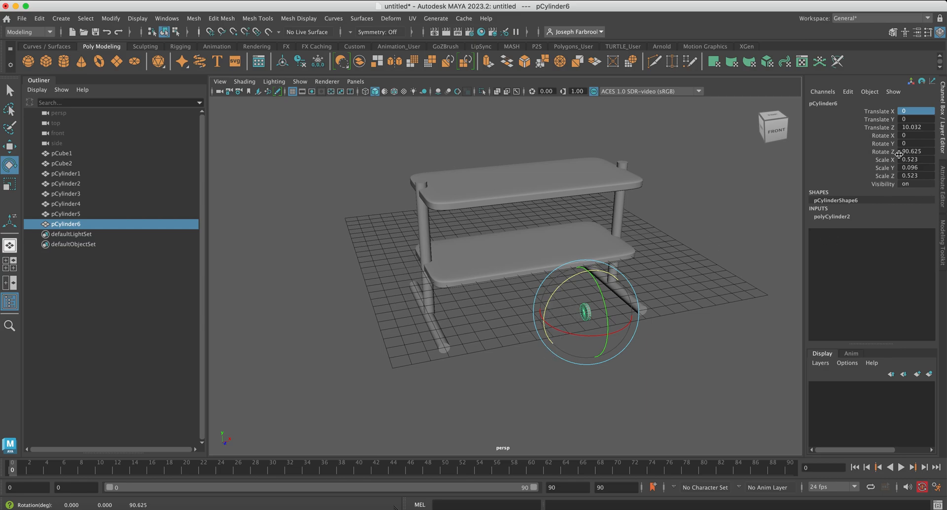
pyautogui.doubleClick(926, 151)
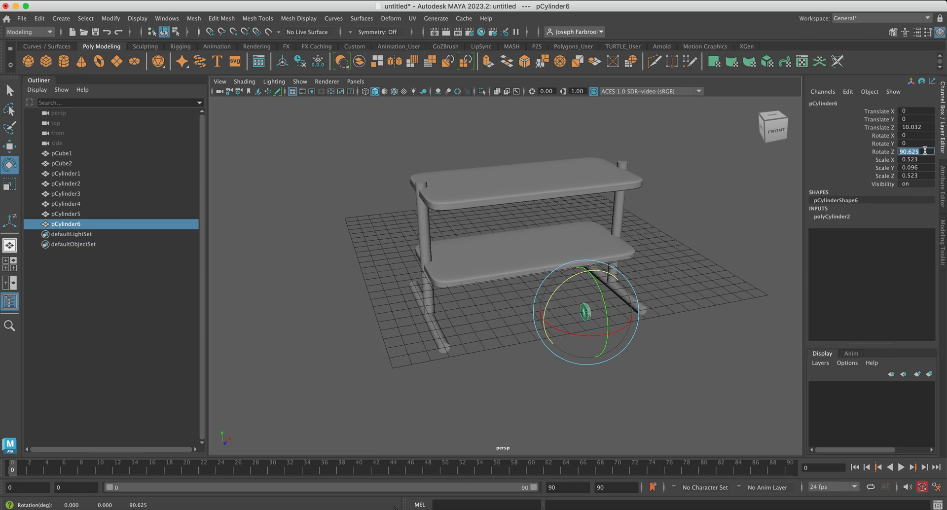
pyautogui.write('90')
pyautogui.press('Return')
# Step: Move the wheel disc under the front end of one foot, at about -8.05 in X, -4.68 in Y and 4.62 in Z
pyautogui.click(9, 147)
pyautogui.moveTo(628, 311); pyautogui.dragTo(449, 381)
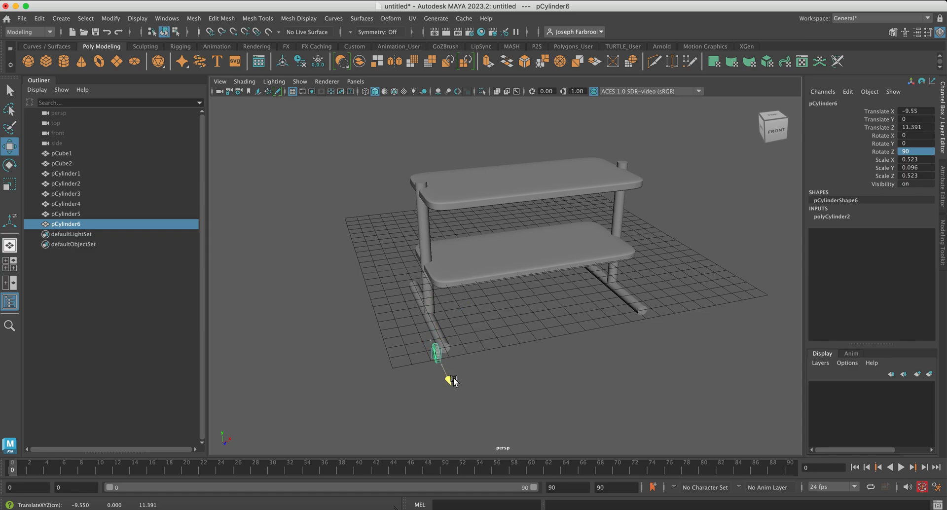
pyautogui.keyDown('alt'); pyautogui.moveTo(502, 345); pyautogui.dragTo(501, 340); pyautogui.keyUp('alt')
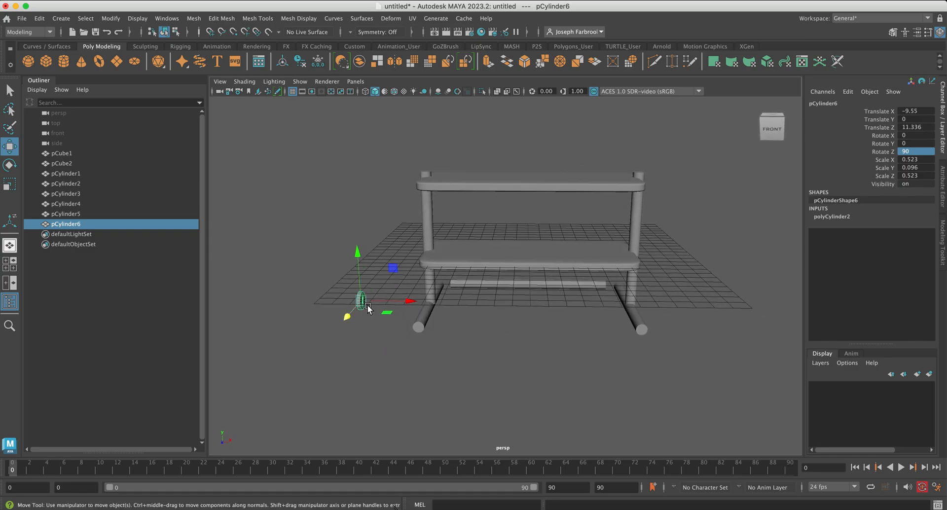
pyautogui.moveTo(348, 316); pyautogui.dragTo(452, 339)
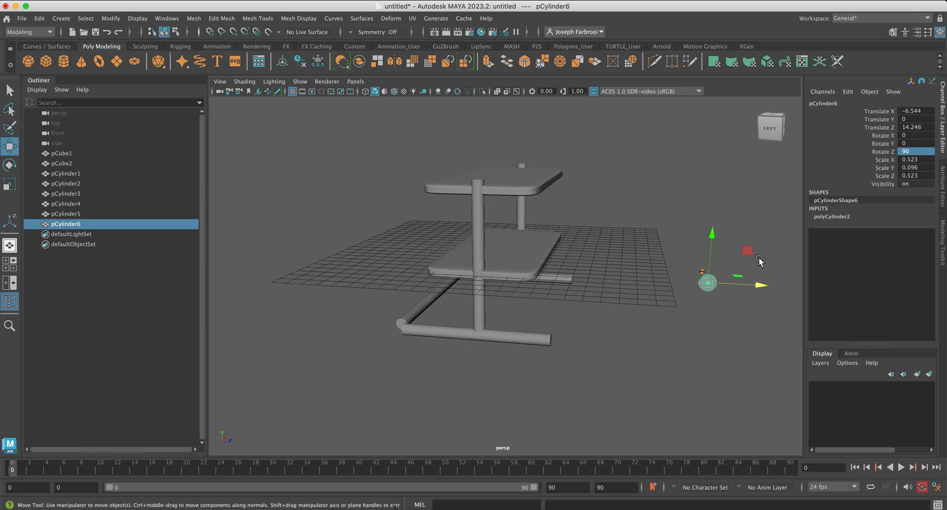
pyautogui.moveTo(756, 285); pyautogui.dragTo(541, 286)
pyautogui.moveTo(415, 215); pyautogui.dragTo(496, 281)
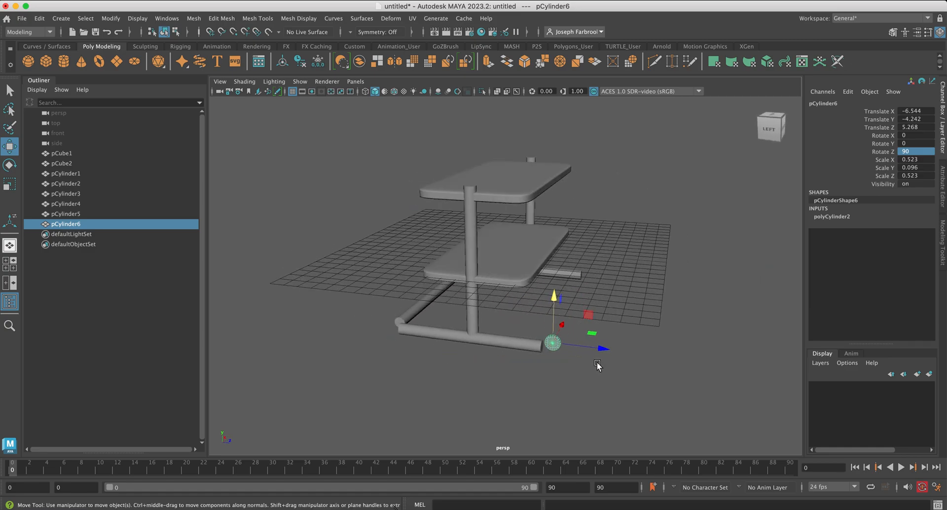
pyautogui.moveTo(605, 349); pyautogui.dragTo(553, 353)
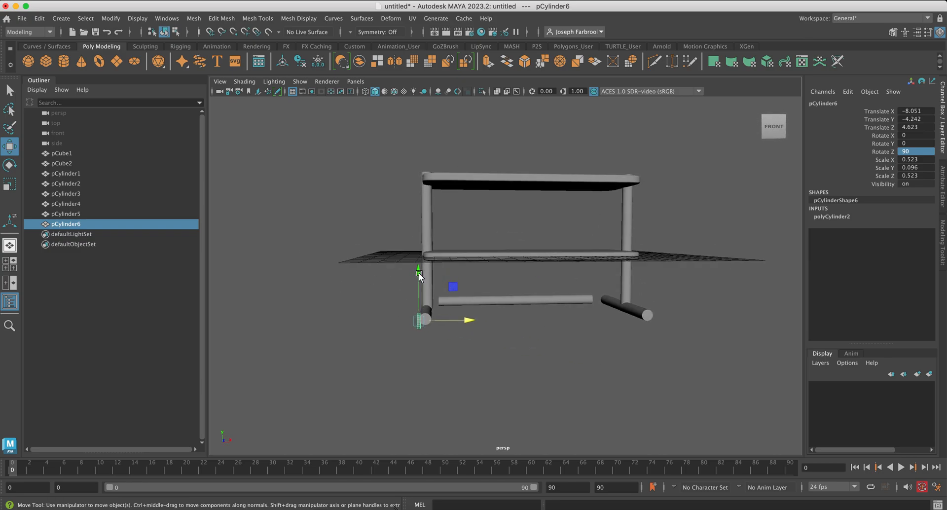
pyautogui.moveTo(419, 274); pyautogui.dragTo(419, 281)
# Step: Thicken the wheel to a Y scale of about 0.15 and place a duplicate beside it at about -7.33 in X
pyautogui.click(9, 184)
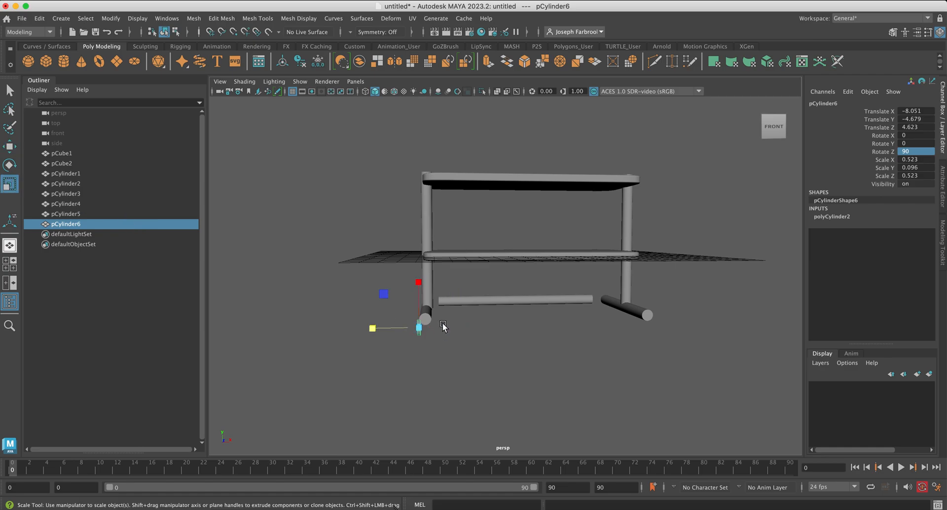
pyautogui.moveTo(372, 328); pyautogui.dragTo(350, 328)
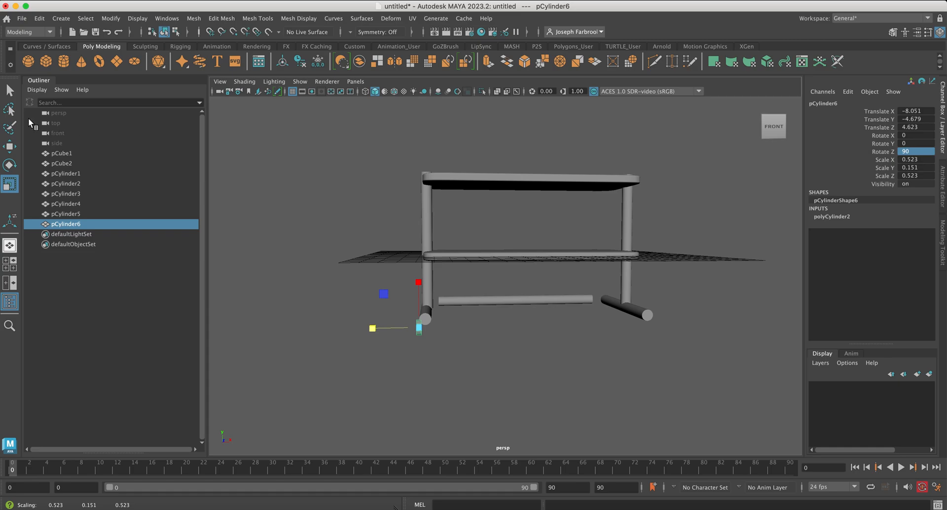
pyautogui.click(10, 148)
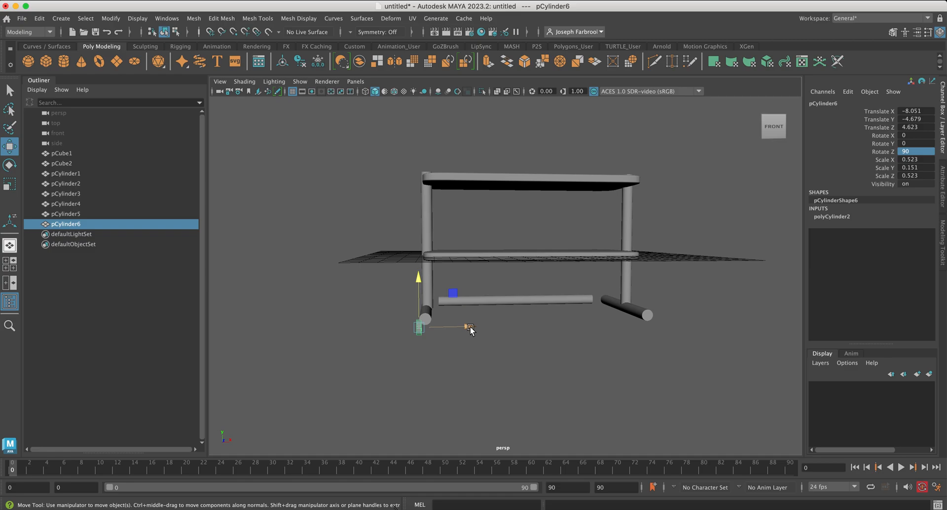
pyautogui.hotkey('ctrl', 'd')
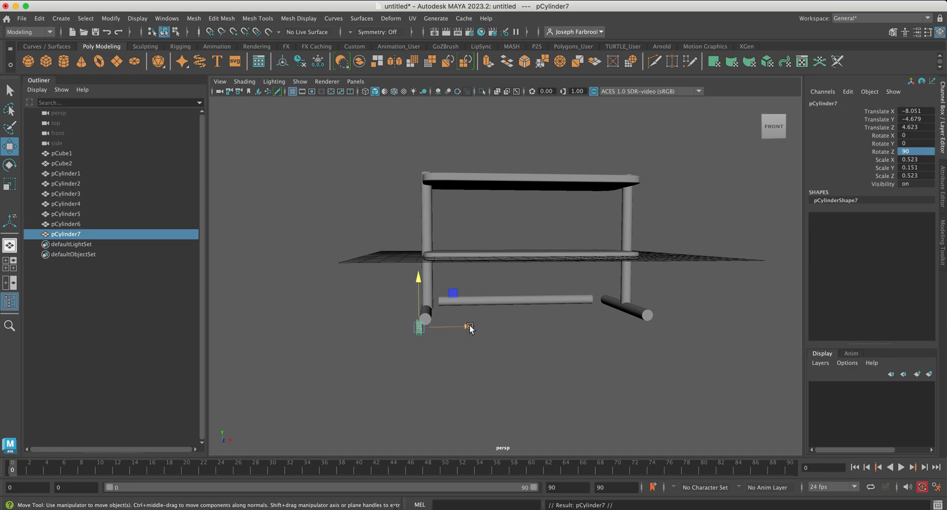
pyautogui.moveTo(470, 328); pyautogui.dragTo(482, 328)
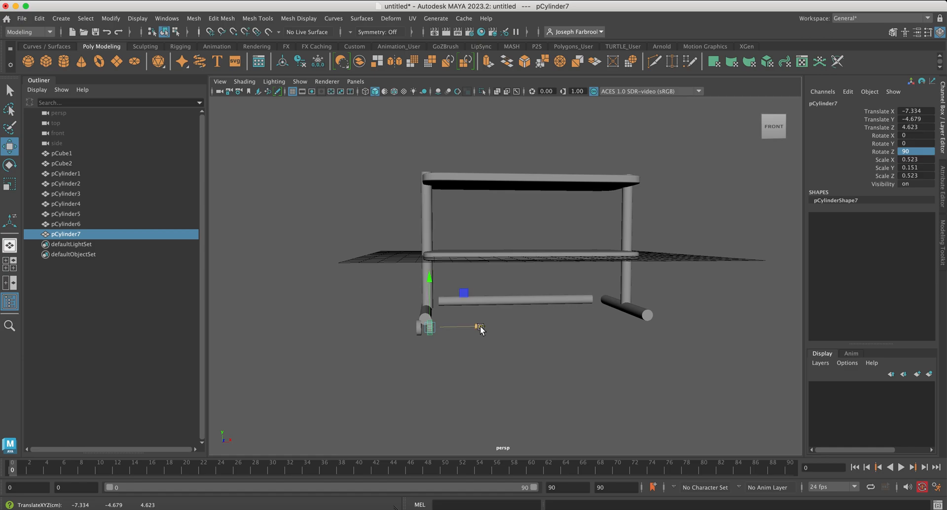
# Step: Duplicate the wheel as a hub between the two discs at about -7.71 in X, scaled to about 0.43 with a Y scale of about 0.15
pyautogui.hotkey('ctrl', 'd')
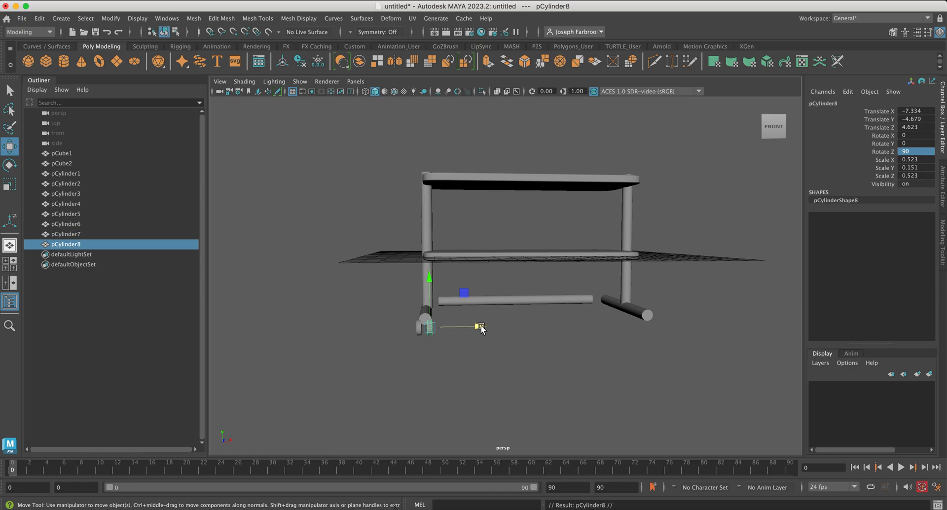
pyautogui.moveTo(481, 329); pyautogui.dragTo(482, 341)
pyautogui.scroll(5, 476, 343)
pyautogui.click(10, 184)
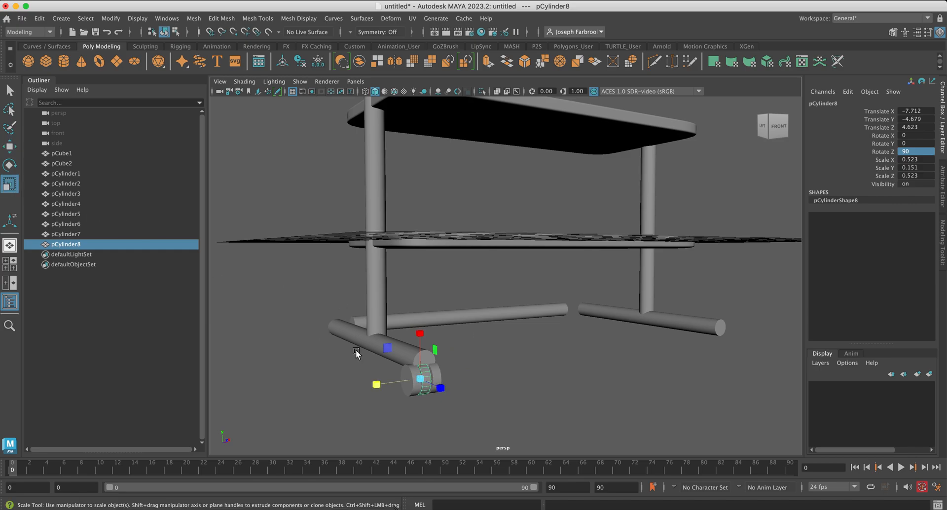
pyautogui.moveTo(419, 376); pyautogui.dragTo(416, 375)
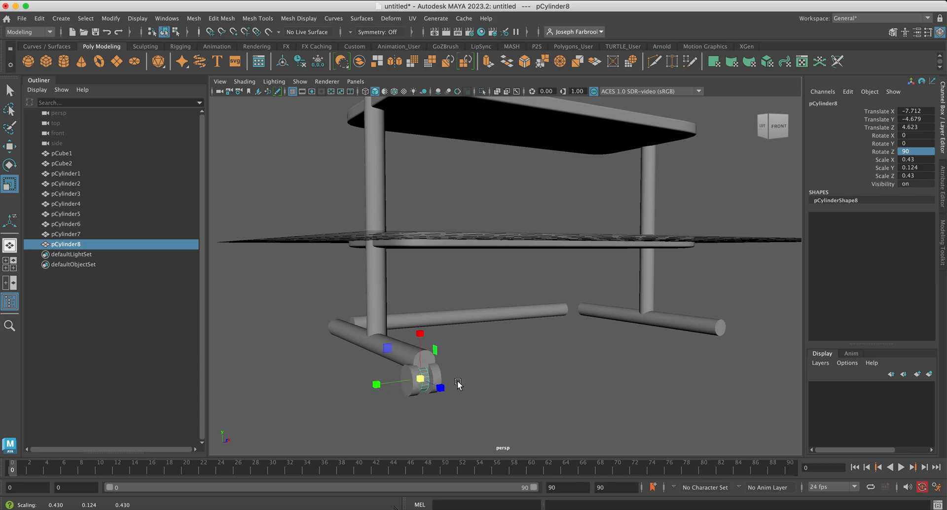
pyautogui.keyDown('alt'); pyautogui.moveTo(459, 385); pyautogui.dragTo(450, 386); pyautogui.keyUp('alt')
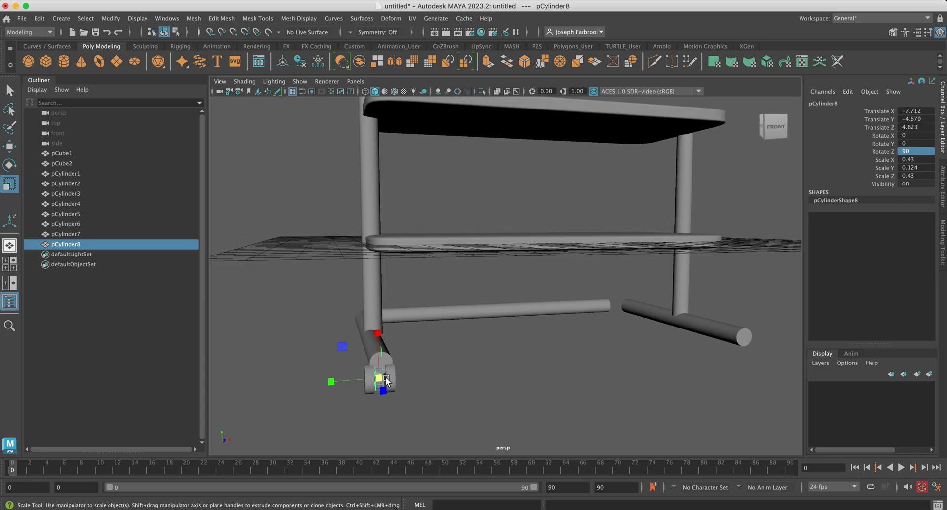
pyautogui.moveTo(333, 385); pyautogui.dragTo(330, 385)
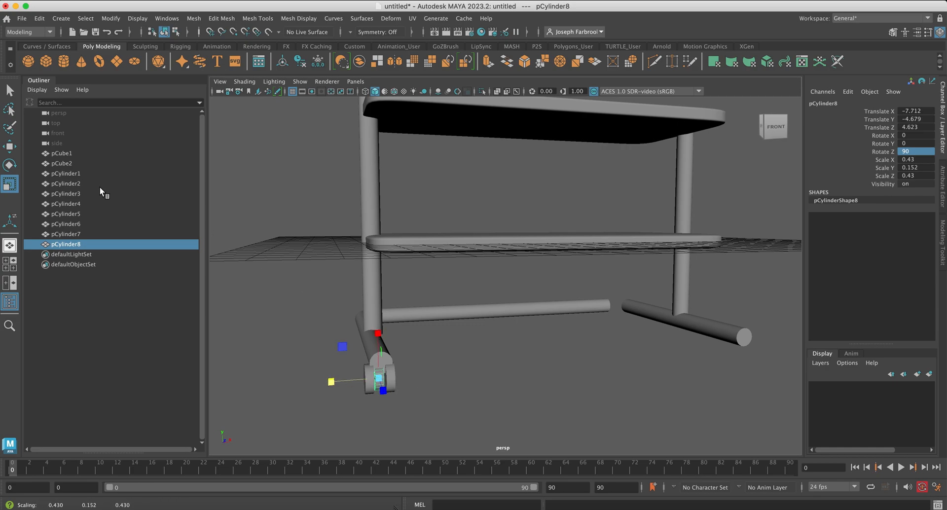
# Step: Adjust the sideways positions of the wheels and lower the three caster discs together beneath the foot to about -5.01 in Y
pyautogui.press('q')
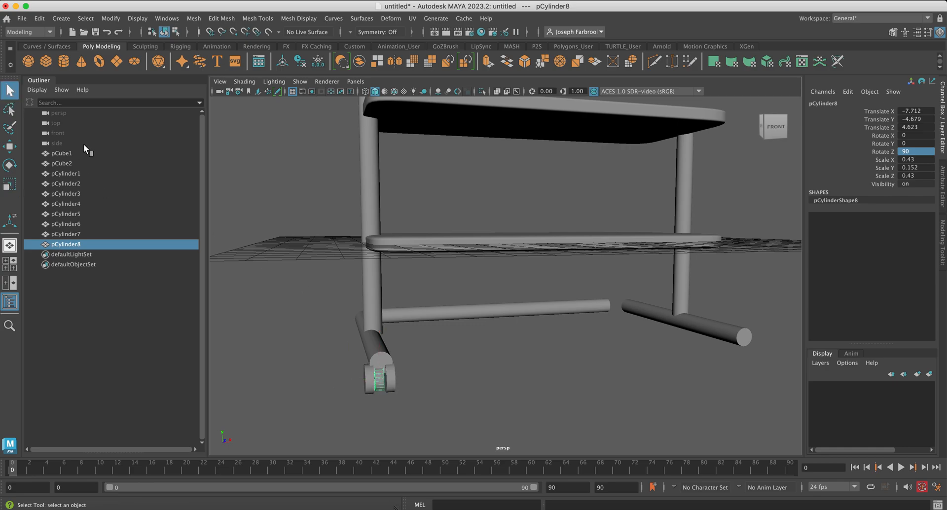
pyautogui.click(367, 378)
pyautogui.click(10, 147)
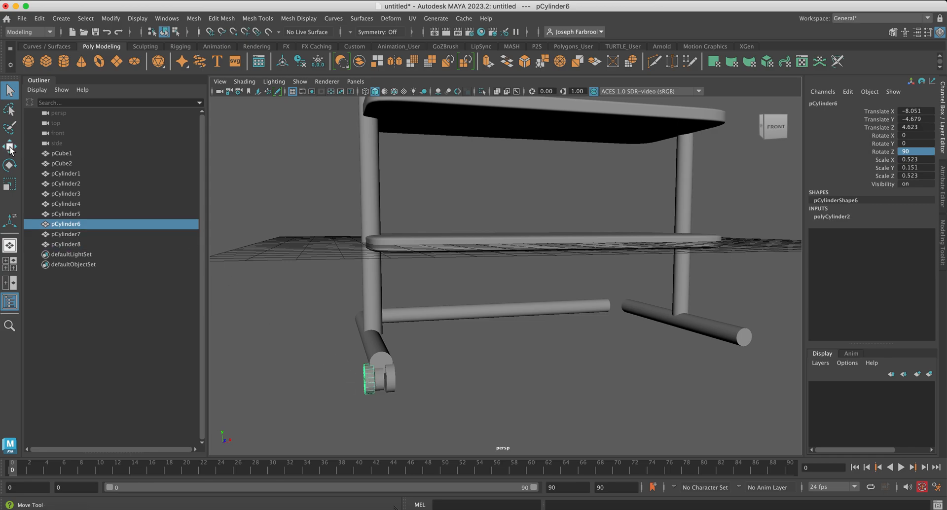
pyautogui.click(10, 147)
pyautogui.moveTo(412, 375); pyautogui.dragTo(366, 377)
pyautogui.click(392, 373)
pyautogui.click(471, 384)
pyautogui.moveTo(413, 339); pyautogui.dragTo(412, 340)
pyautogui.moveTo(438, 383); pyautogui.dragTo(446, 383)
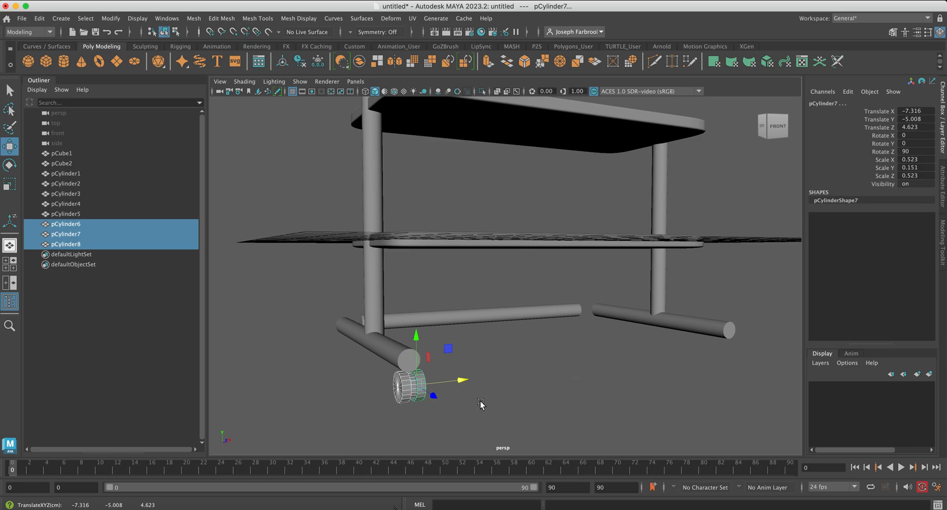
# Step: Duplicate the three-disc caster and move the copy under the front of the opposite foot, its outer wheel at about 8.06 in X
pyautogui.hotkey('ctrl', 'd')
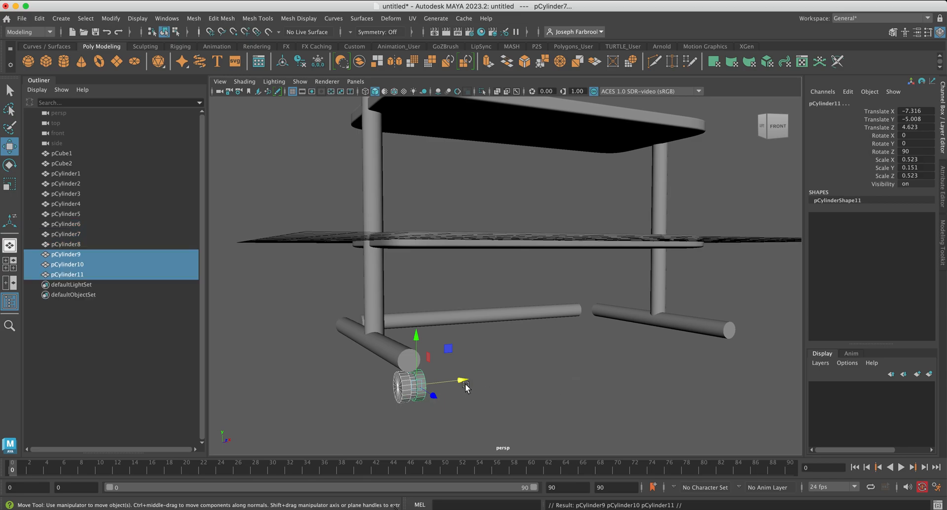
pyautogui.moveTo(462, 381); pyautogui.dragTo(759, 364)
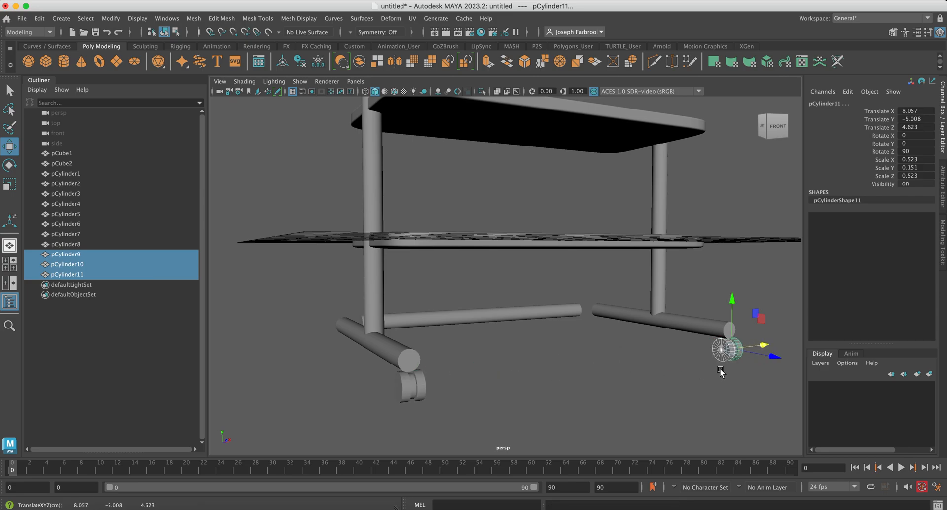
pyautogui.moveTo(691, 388)
pyautogui.keyDown('alt'); pyautogui.mouseDown()
pyautogui.moveTo(660, 389)
pyautogui.moveTo(687, 389)
pyautogui.mouseUp(); pyautogui.keyUp('alt')
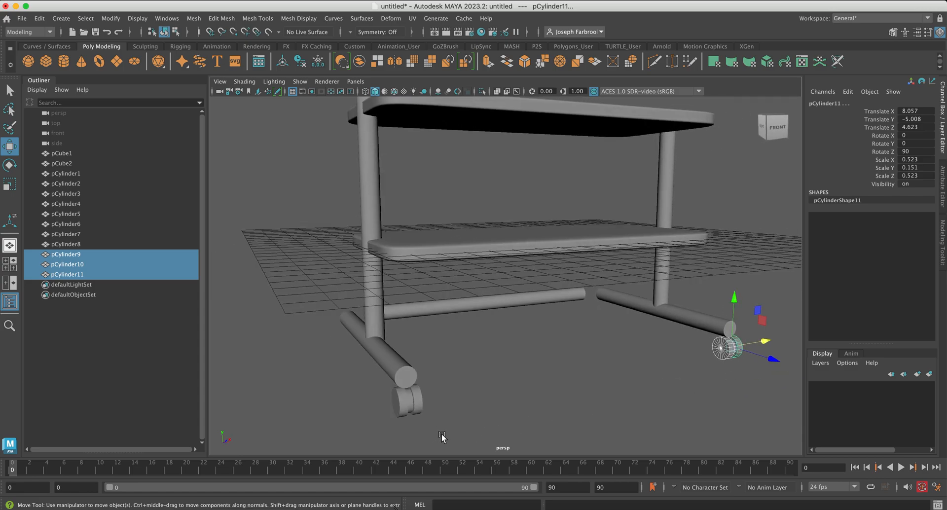
# Step: Duplicate both front casters together and move the copies under the rear ends of the feet, at about -4.17 in Z
pyautogui.keyDown('shift'); pyautogui.moveTo(453, 434); pyautogui.dragTo(376, 393); pyautogui.keyUp('shift')
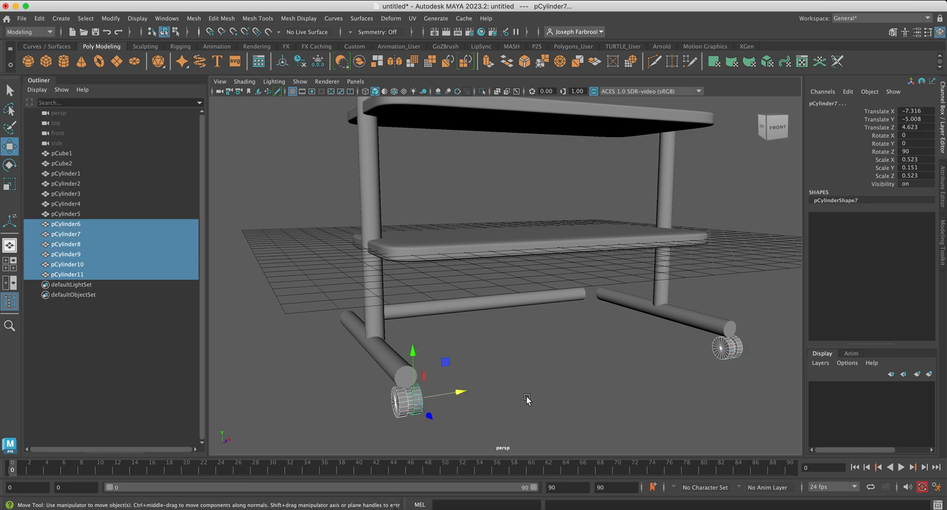
pyautogui.hotkey('ctrl', 'd')
pyautogui.moveTo(431, 417); pyautogui.dragTo(367, 334, button='middle')
pyautogui.keyDown('alt'); pyautogui.moveTo(367, 333); pyautogui.dragTo(429, 369); pyautogui.keyUp('alt')
pyautogui.moveTo(450, 400); pyautogui.dragTo(483, 395)
pyautogui.keyDown('alt'); pyautogui.moveTo(715, 321); pyautogui.dragTo(587, 339, button='middle'); pyautogui.keyUp('alt')
pyautogui.keyDown('alt'); pyautogui.moveTo(588, 340); pyautogui.dragTo(585, 343); pyautogui.keyUp('alt')
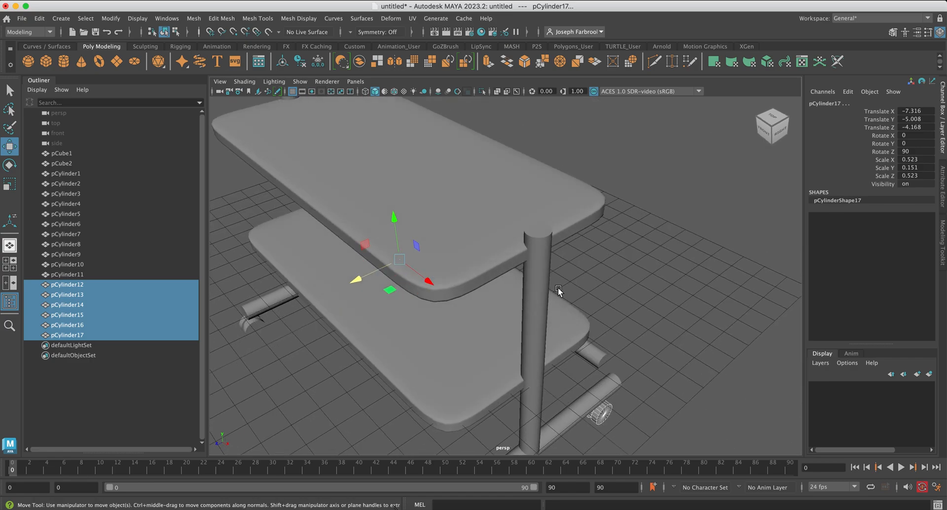
# Step: Duplicate the upright leg at X 7.787 and enlarge the copy uniformly to a scale of about 1.13
pyautogui.click(538, 242)
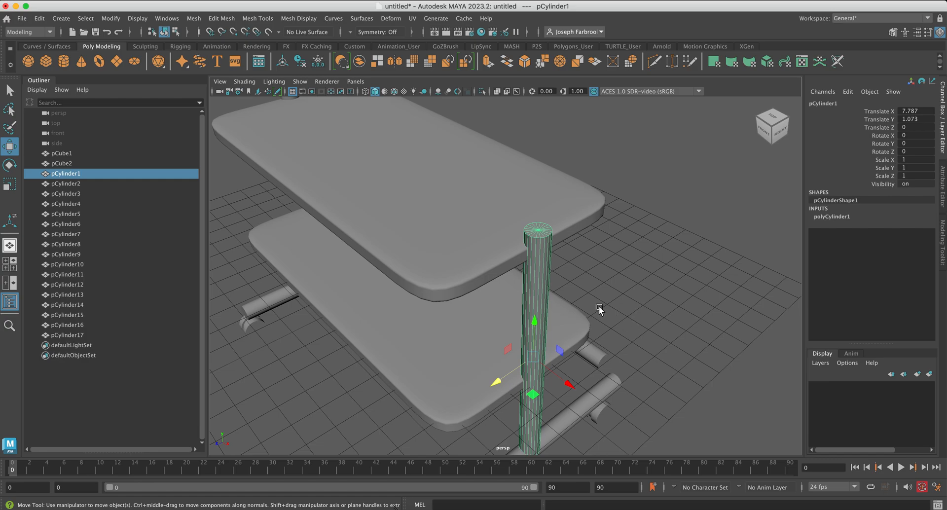
pyautogui.hotkey('ctrl', 'd')
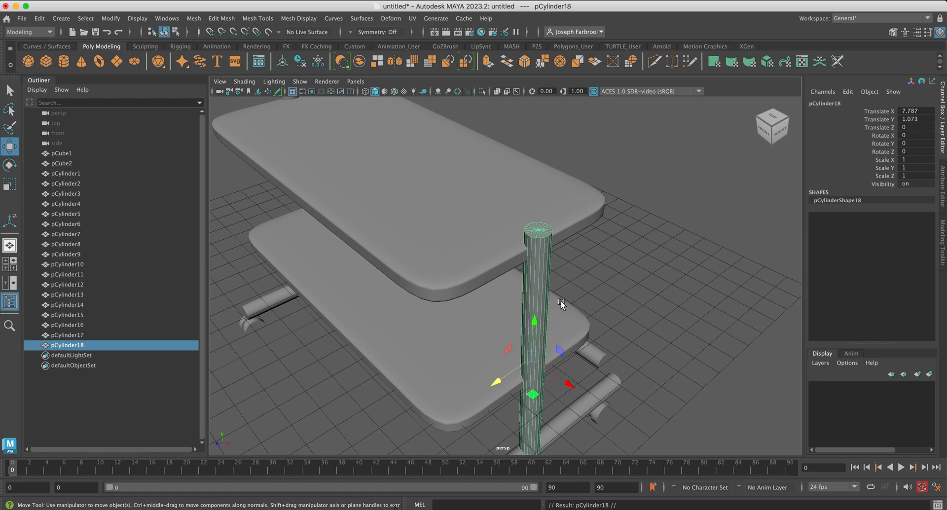
pyautogui.click(10, 184)
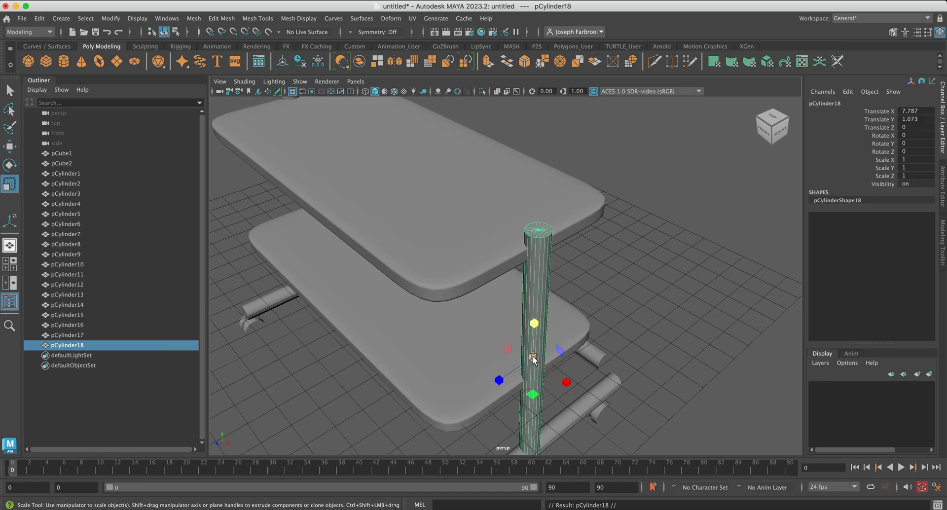
pyautogui.moveTo(533, 359); pyautogui.dragTo(555, 371)
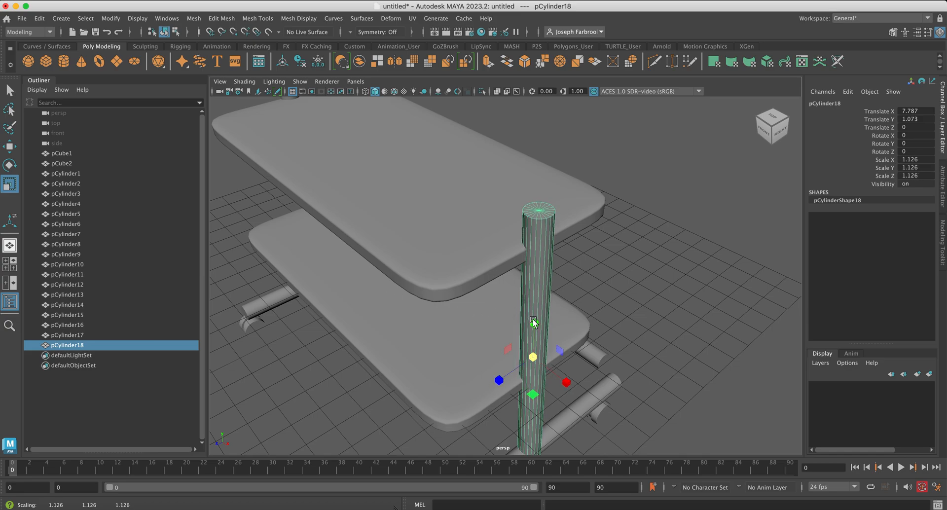
# Step: Turn the leg copy into a collar near the leg's upper end: X and Z scale 1.28, Y scale about 0.07, about 5.45 in Y
pyautogui.moveTo(535, 320); pyautogui.dragTo(534, 202)
pyautogui.click(9, 146)
pyautogui.click(10, 184)
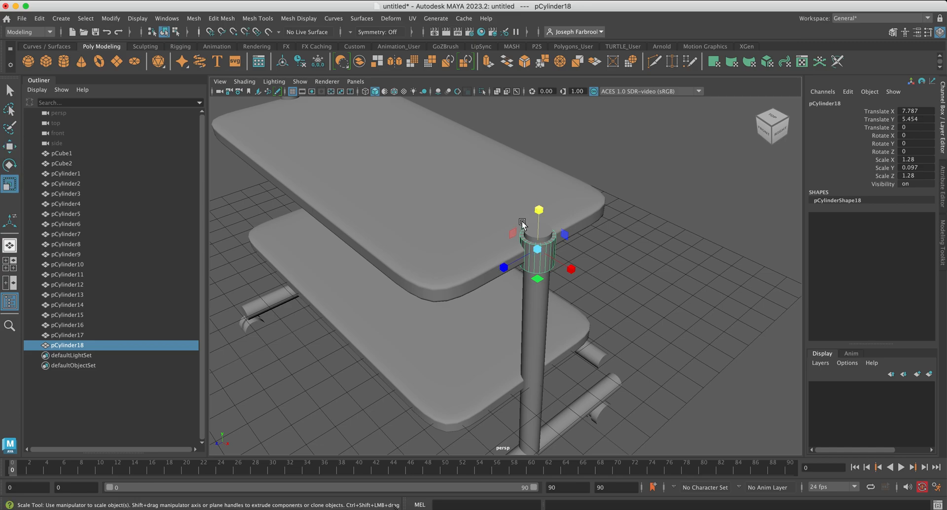
pyautogui.moveTo(539, 208)
pyautogui.mouseDown()
pyautogui.moveTo(539, 233)
pyautogui.moveTo(542, 223)
pyautogui.mouseUp()
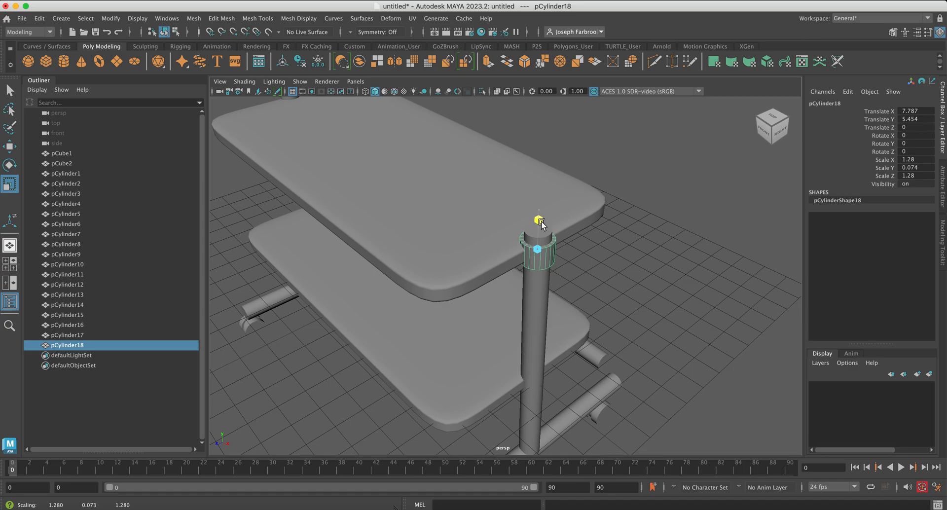
pyautogui.keyDown('alt'); pyautogui.moveTo(540, 312); pyautogui.dragTo(650, 377); pyautogui.keyUp('alt')
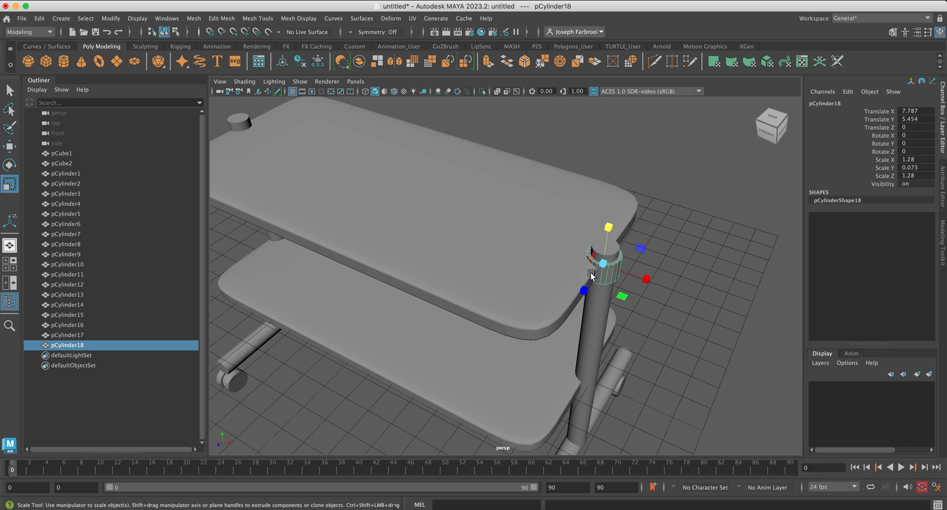
# Step: Create a polygon cube and move it against the collar on the leg, at about 8.25 in X and 5.56 in Y
pyautogui.click(46, 61)
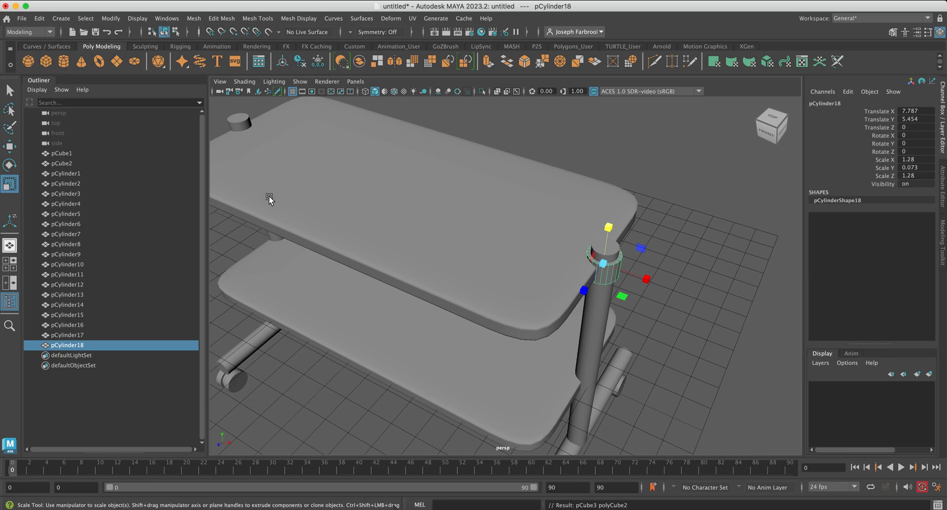
pyautogui.click(380, 326)
pyautogui.moveTo(384, 312)
pyautogui.keyDown('alt'); pyautogui.mouseDown()
pyautogui.moveTo(395, 300)
pyautogui.moveTo(394, 307)
pyautogui.mouseUp(); pyautogui.keyUp('alt')
pyautogui.click(10, 146)
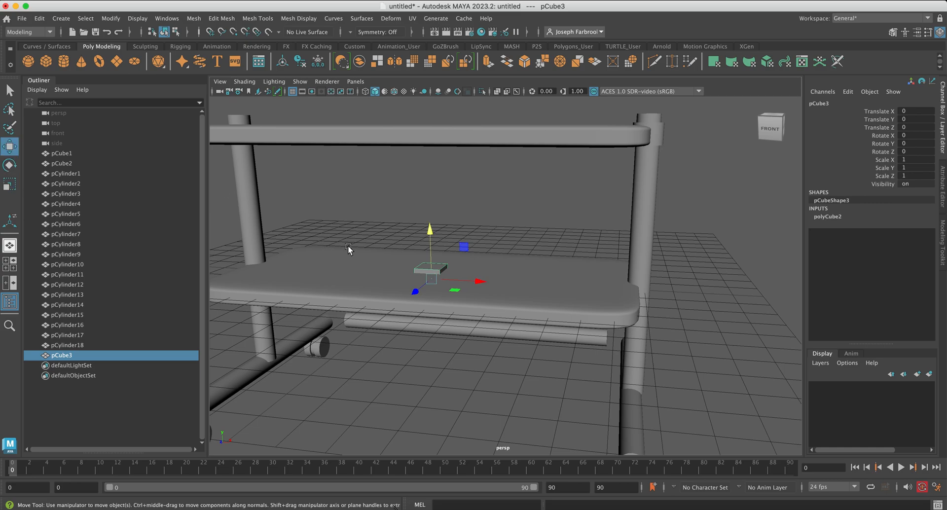
pyautogui.moveTo(476, 283); pyautogui.dragTo(539, 118)
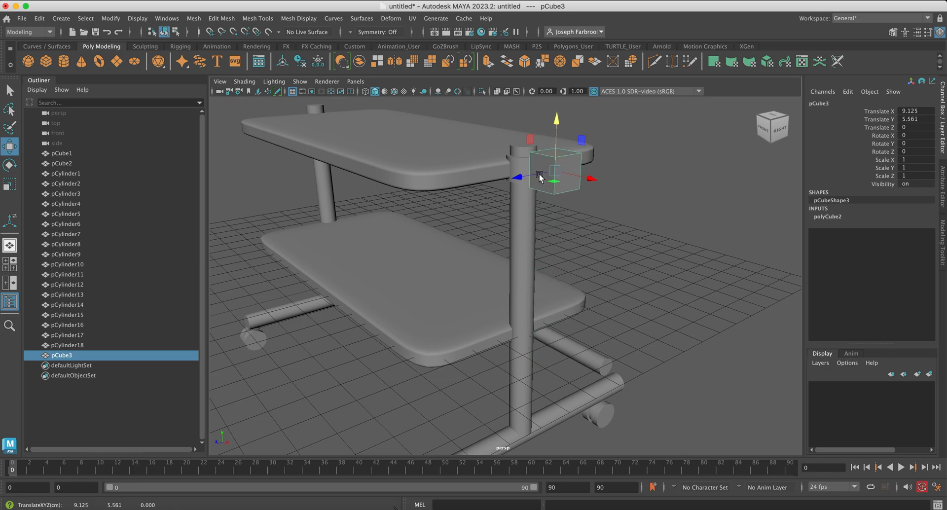
pyautogui.keyDown('alt'); pyautogui.moveTo(539, 176); pyautogui.dragTo(568, 184); pyautogui.keyUp('alt')
pyautogui.moveTo(742, 220); pyautogui.dragTo(322, 248)
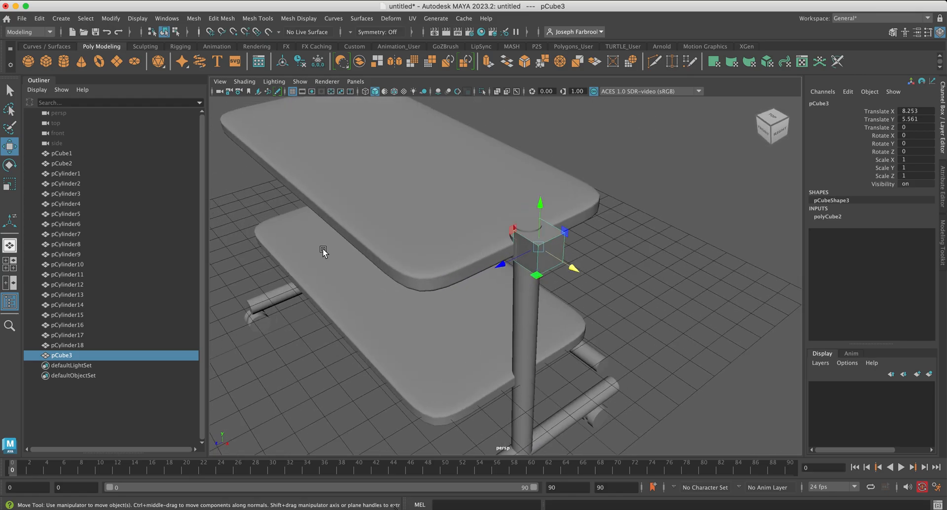
# Step: Scale the cube uniformly to about 1.23 and move it against the leg to about 8.39 in X
pyautogui.click(10, 184)
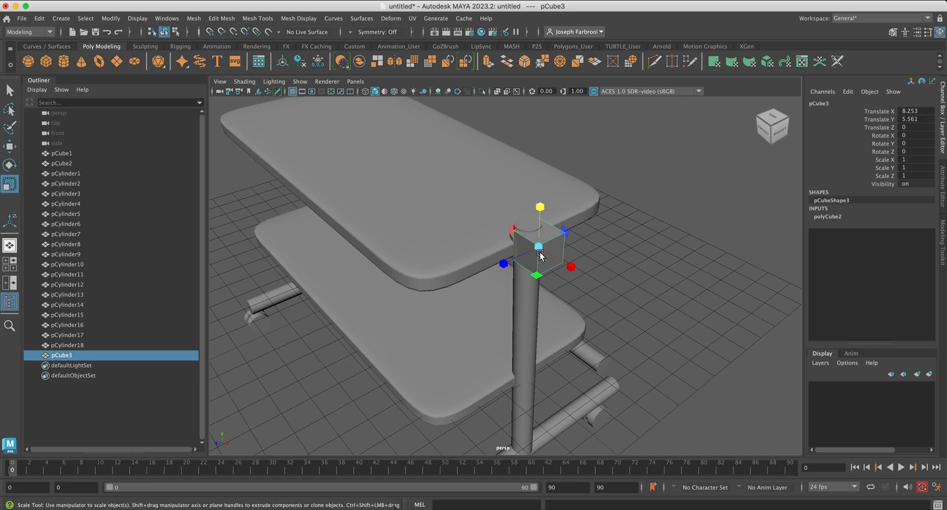
pyautogui.moveTo(538, 247); pyautogui.dragTo(579, 279)
pyautogui.press('w')
pyautogui.scroll(5, 632, 264)
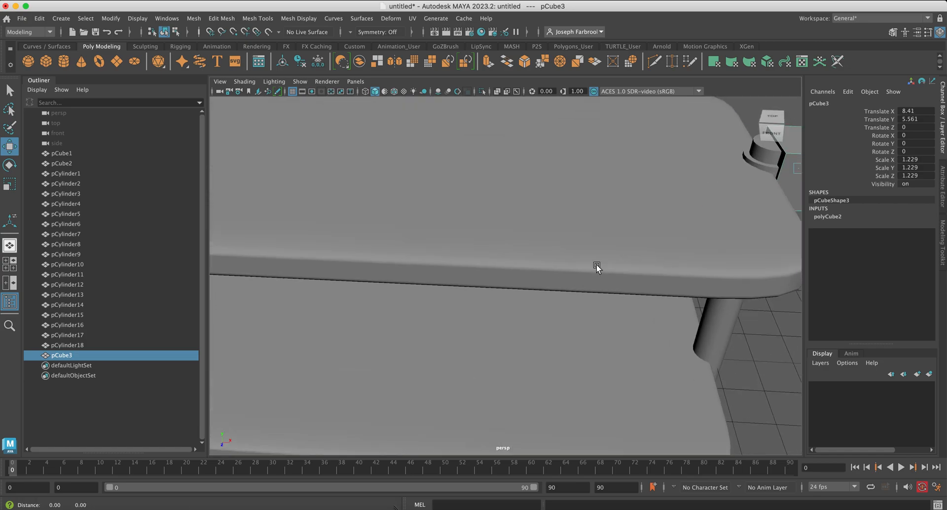
pyautogui.keyDown('alt'); pyautogui.moveTo(597, 268); pyautogui.dragTo(463, 285, button='middle'); pyautogui.keyUp('alt')
pyautogui.keyDown('alt'); pyautogui.moveTo(463, 286); pyautogui.dragTo(524, 271); pyautogui.keyUp('alt')
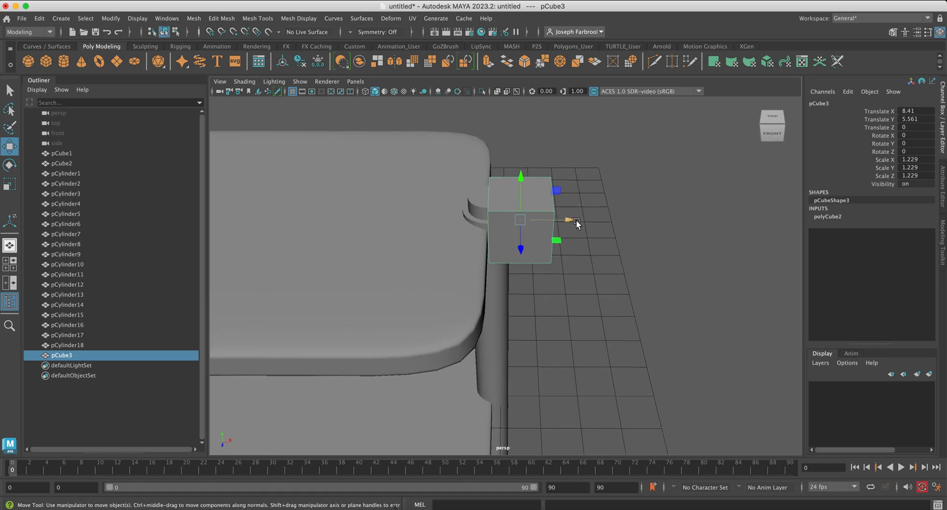
pyautogui.moveTo(578, 225); pyautogui.dragTo(574, 222)
# Step: Subtract the cube from the leg collar with a Boolean Difference (A - B)
pyautogui.click(475, 221)
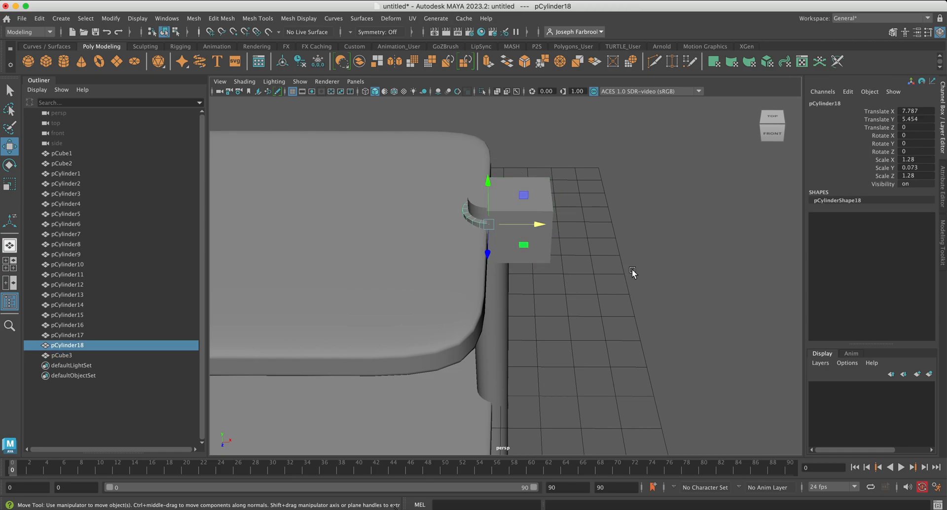
pyautogui.keyDown('shift'); pyautogui.click(547, 207); pyautogui.keyUp('shift')
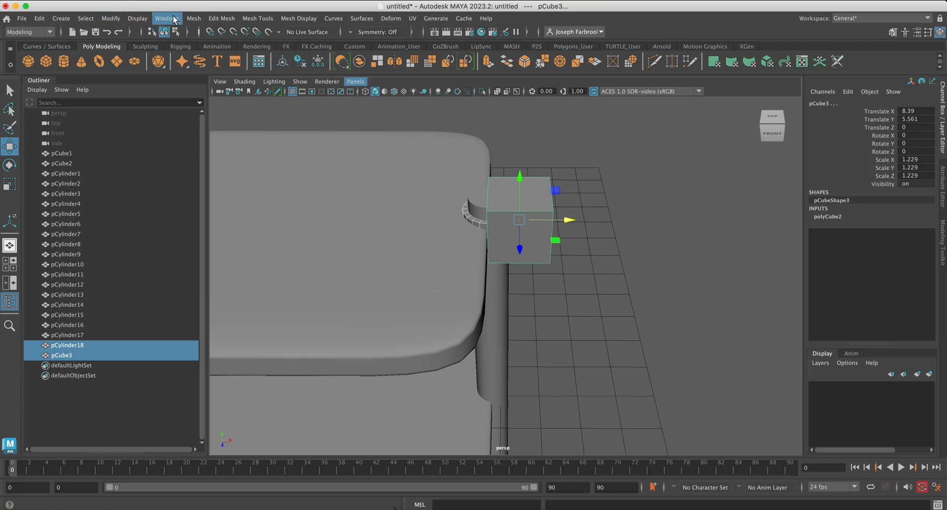
pyautogui.click(195, 20)
pyautogui.moveTo(213, 45)
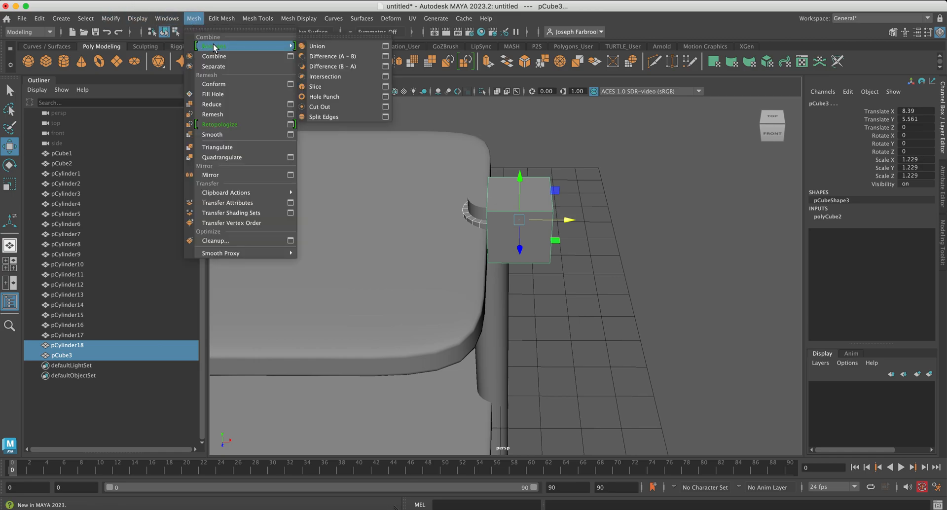
pyautogui.click(317, 56)
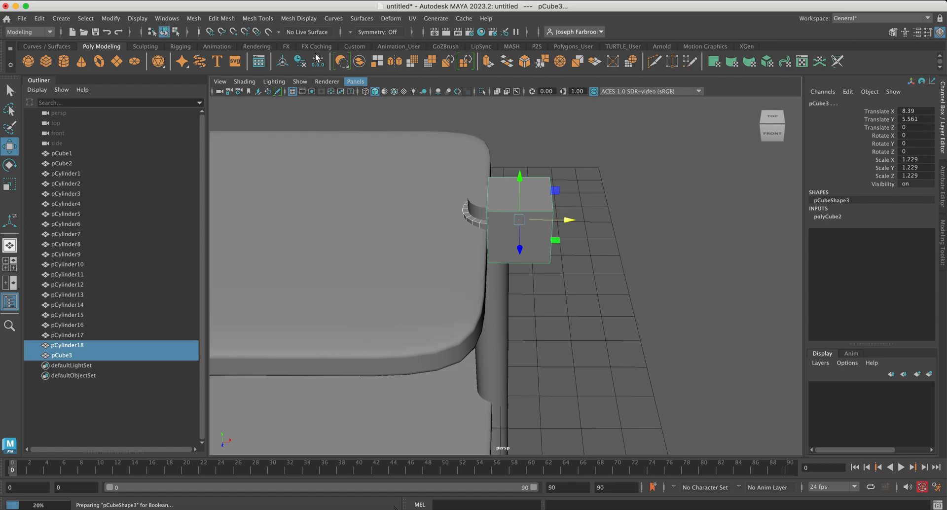
pyautogui.scroll(3, 396, 149)
pyautogui.scroll(-4, 396, 149)
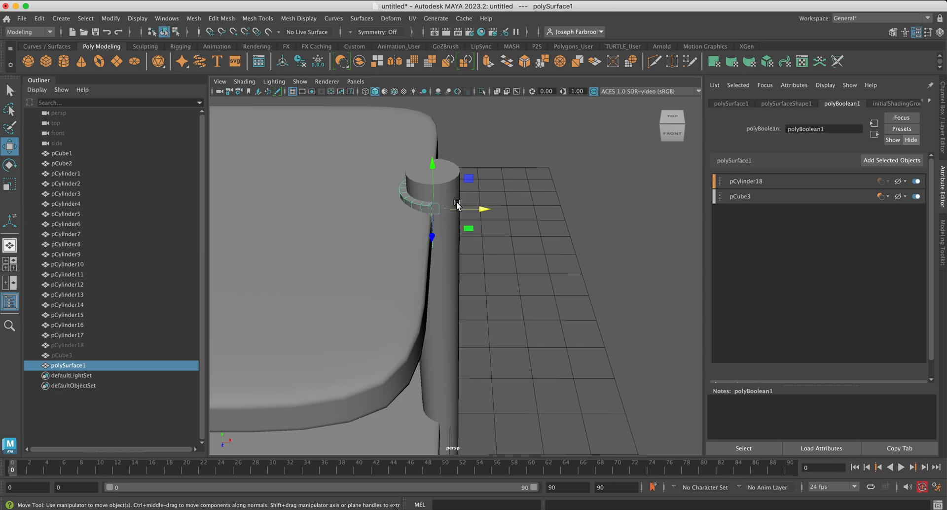
# Step: Delete the construction history of all objects in the scene
pyautogui.click(44, 20)
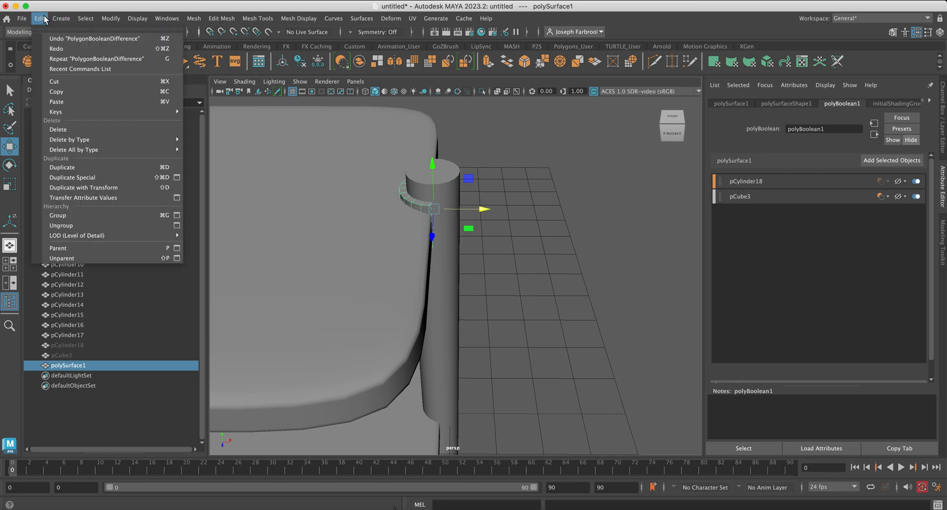
pyautogui.moveTo(158, 150)
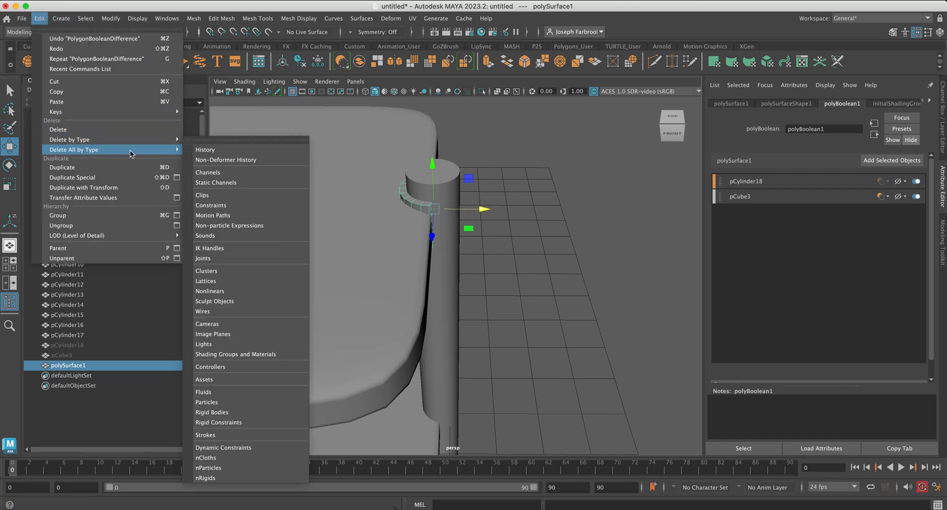
pyautogui.click(206, 156)
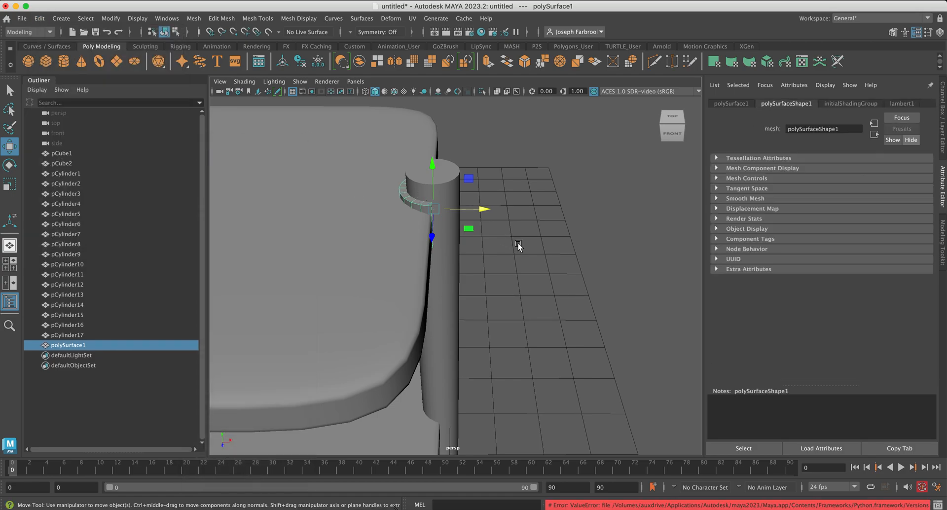
# Step: Duplicate the cut collar and move the copy along X onto the opposite leg, at about -7.6
pyautogui.click(518, 247)
pyautogui.click(427, 212)
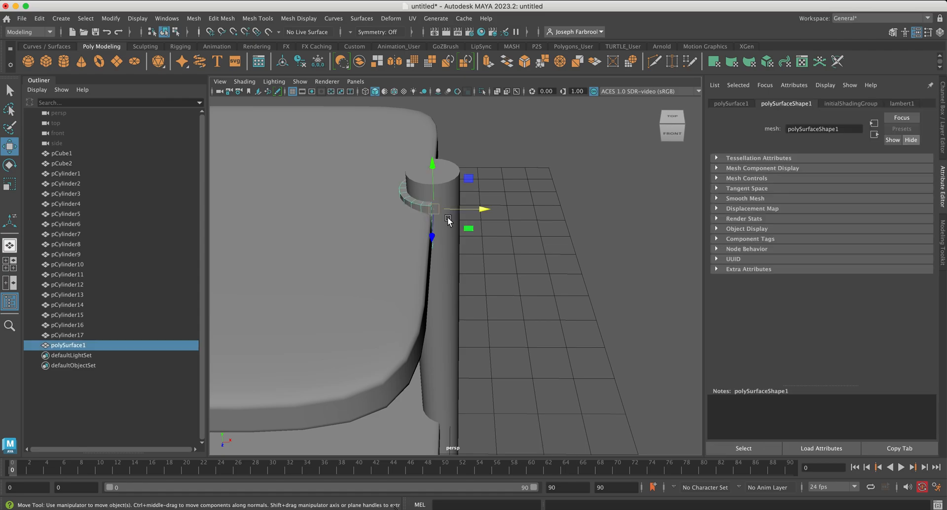
pyautogui.scroll(-3, 437, 222)
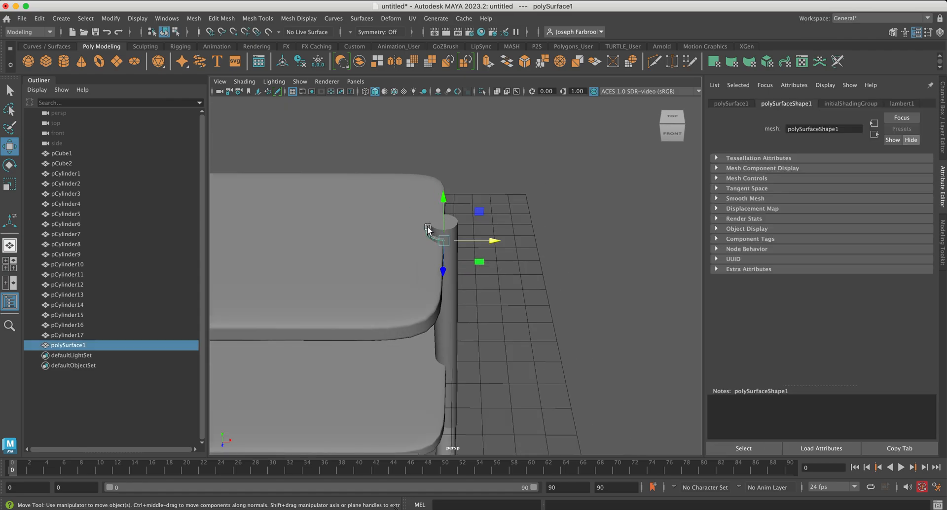
pyautogui.keyDown('alt'); pyautogui.moveTo(429, 230); pyautogui.dragTo(627, 229, button='middle'); pyautogui.keyUp('alt')
pyautogui.scroll(-5, 443, 231)
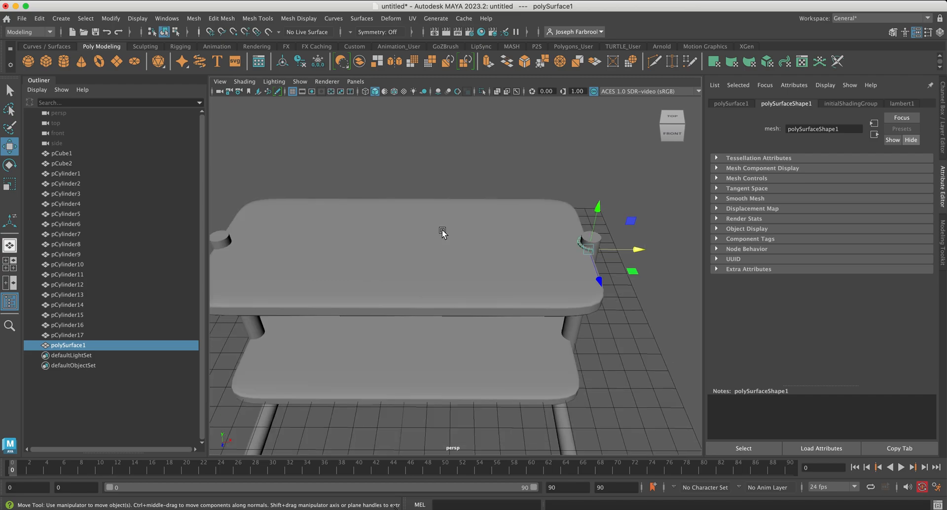
pyautogui.keyDown('alt'); pyautogui.moveTo(423, 230); pyautogui.dragTo(481, 235, button='middle'); pyautogui.keyUp('alt')
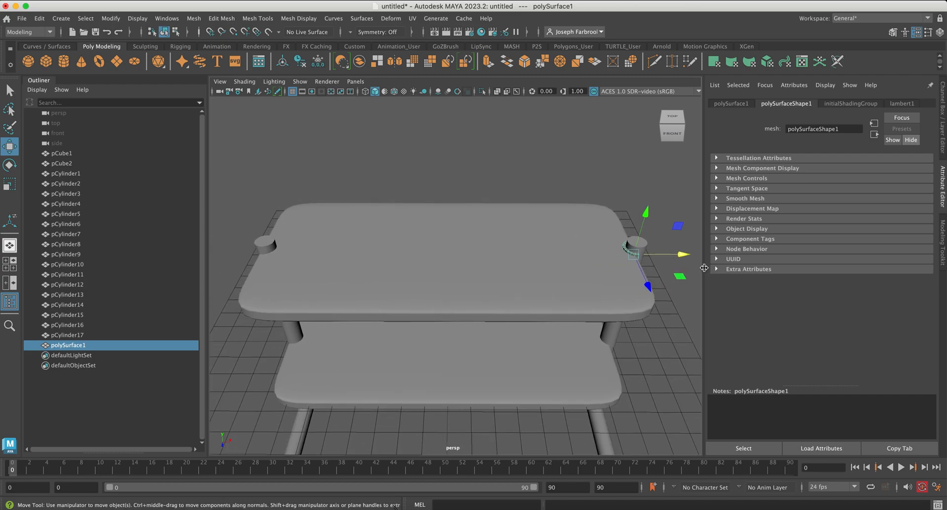
pyautogui.hotkey('ctrl', 'd')
pyautogui.moveTo(682, 254); pyautogui.dragTo(319, 250)
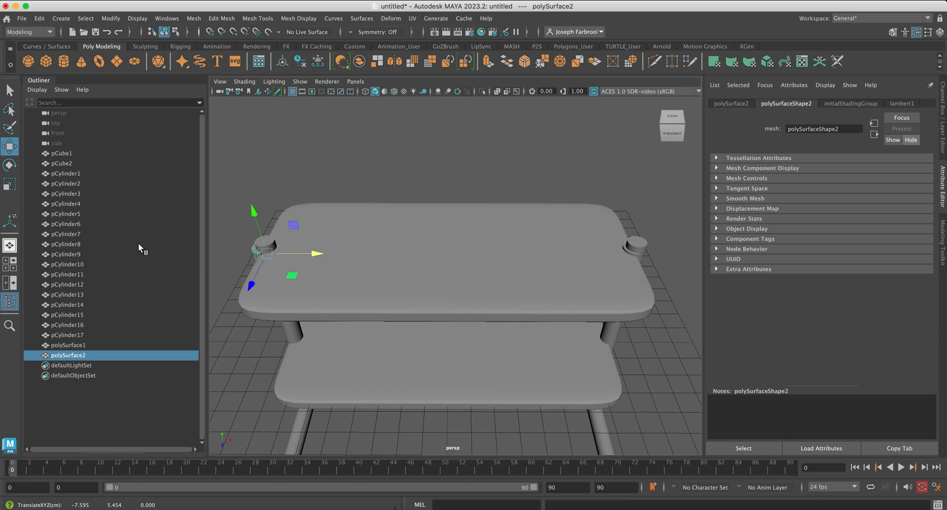
# Step: Rotate the collar copy about -197 degrees around Y so its remaining part faces the tabletop
pyautogui.click(9, 165)
pyautogui.moveTo(245, 282)
pyautogui.mouseDown()
pyautogui.moveTo(314, 272)
pyautogui.moveTo(308, 259)
pyautogui.moveTo(247, 271)
pyautogui.mouseUp()
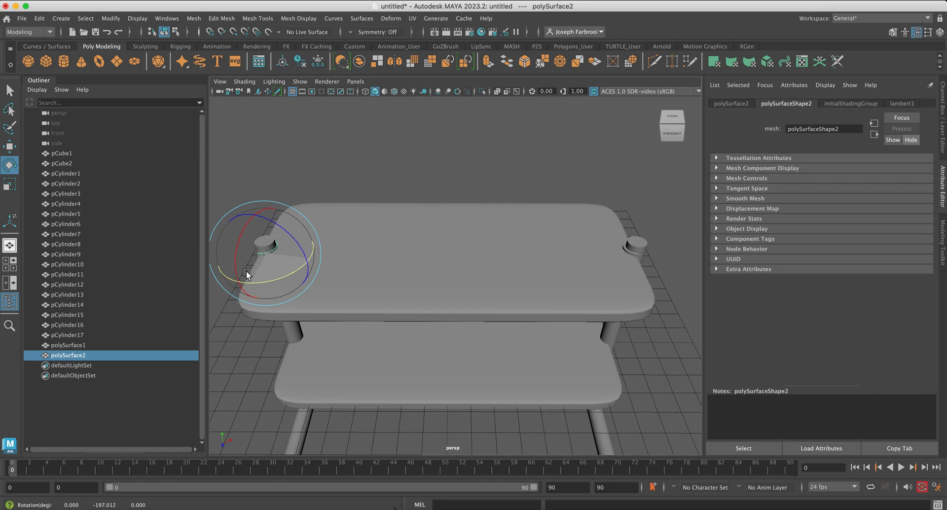
pyautogui.click(470, 157)
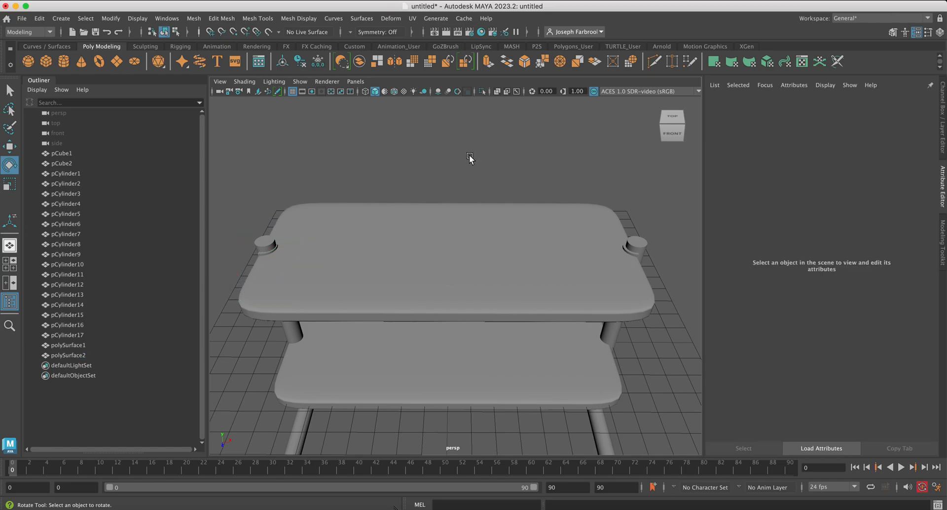
# Step: Combine the nearest foot and the crossbar beside its end into one mesh
pyautogui.keyDown('alt'); pyautogui.moveTo(451, 201); pyautogui.dragTo(545, 207); pyautogui.keyUp('alt')
pyautogui.keyDown('alt'); pyautogui.moveTo(620, 313); pyautogui.dragTo(549, 375); pyautogui.keyUp('alt')
pyautogui.scroll(5, 546, 334)
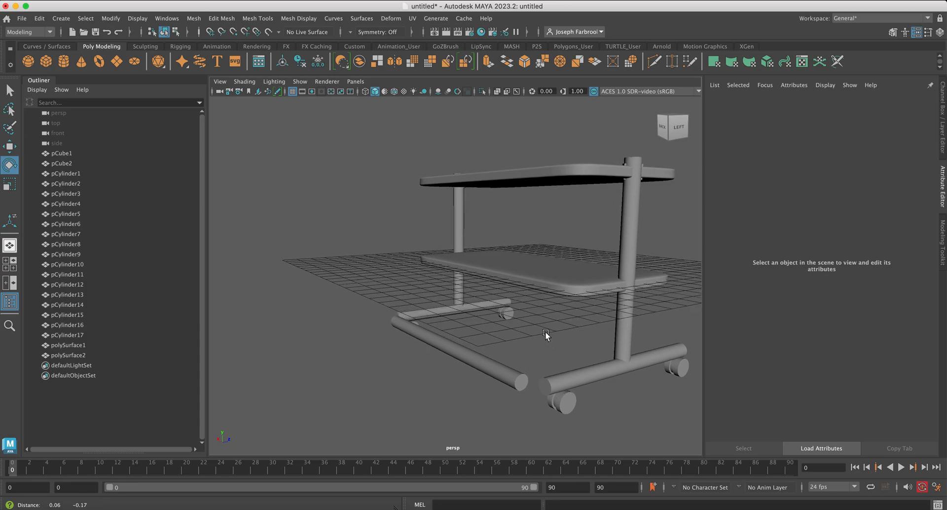
pyautogui.keyDown('alt'); pyautogui.moveTo(517, 314); pyautogui.dragTo(491, 298); pyautogui.keyUp('alt')
pyautogui.scroll(8, 491, 298)
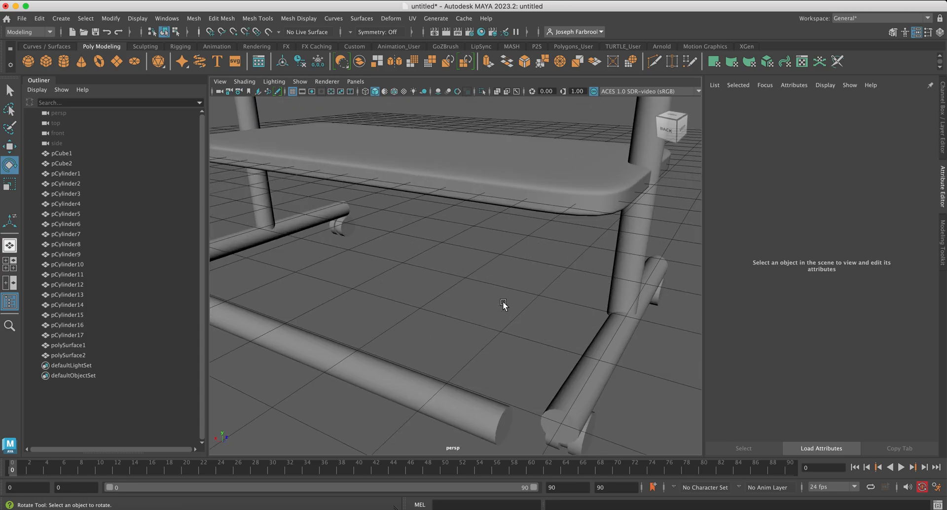
pyautogui.scroll(-6, 534, 319)
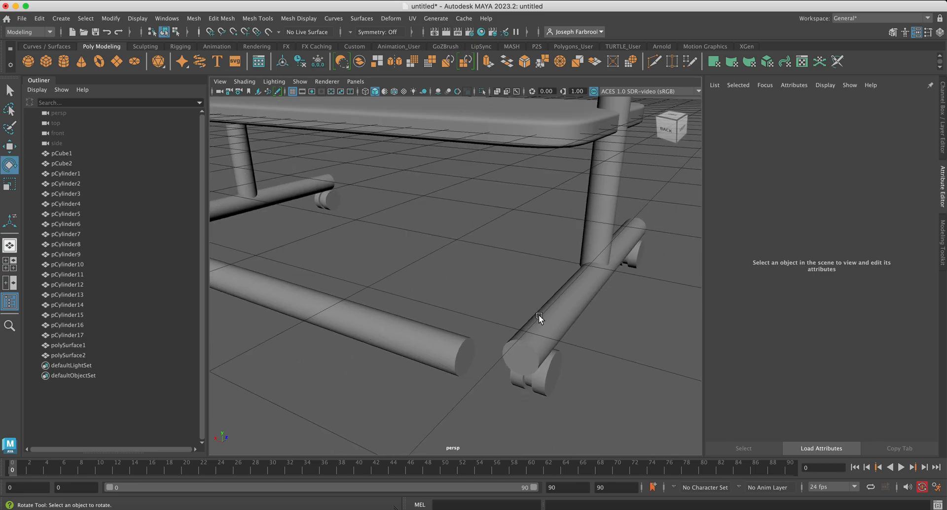
pyautogui.scroll(5, 540, 328)
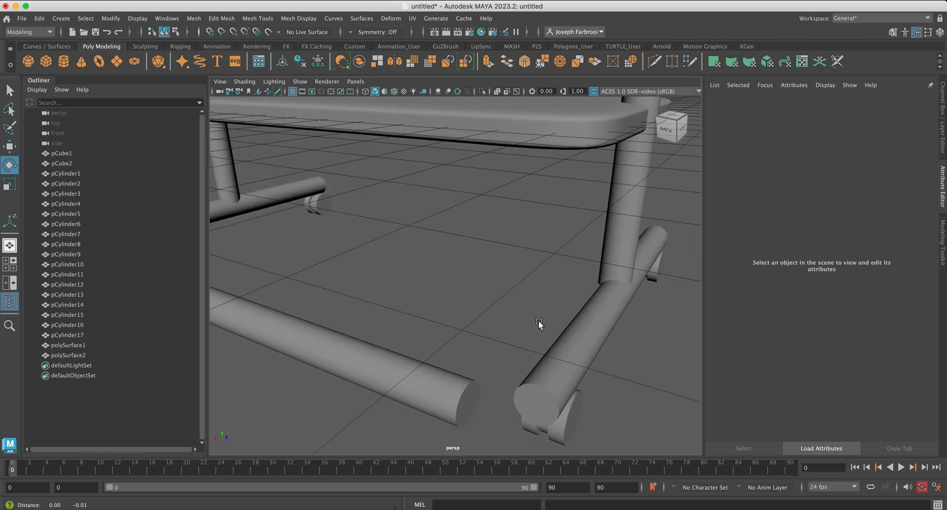
pyautogui.keyDown('alt'); pyautogui.moveTo(537, 303); pyautogui.dragTo(535, 299, button='middle'); pyautogui.keyUp('alt')
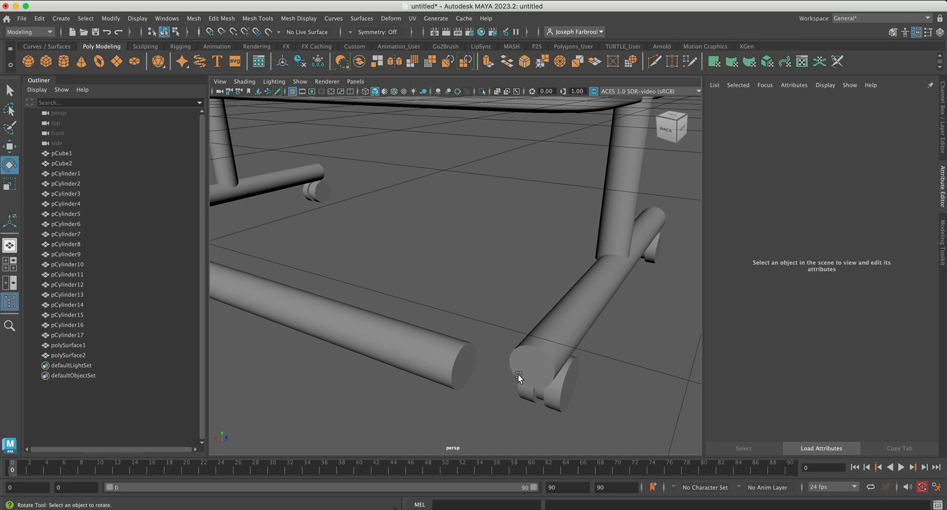
pyautogui.click(576, 311)
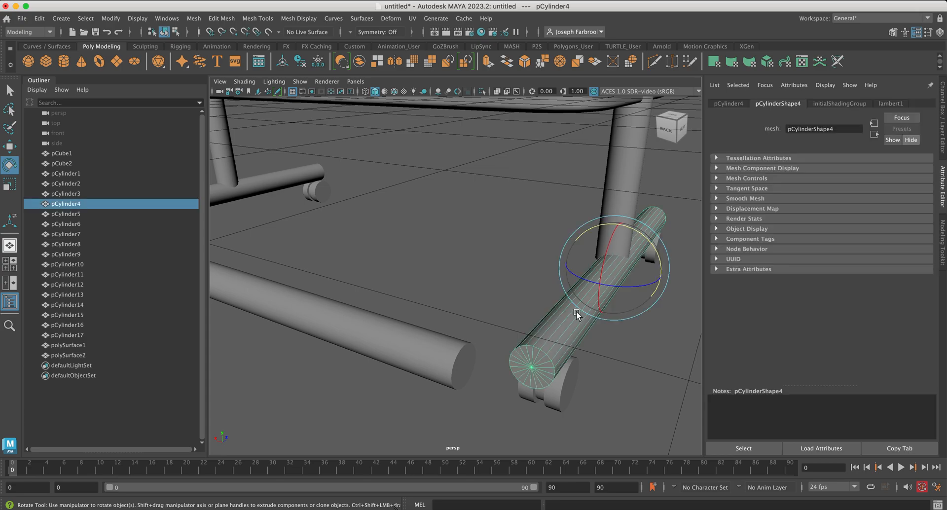
pyautogui.press('q')
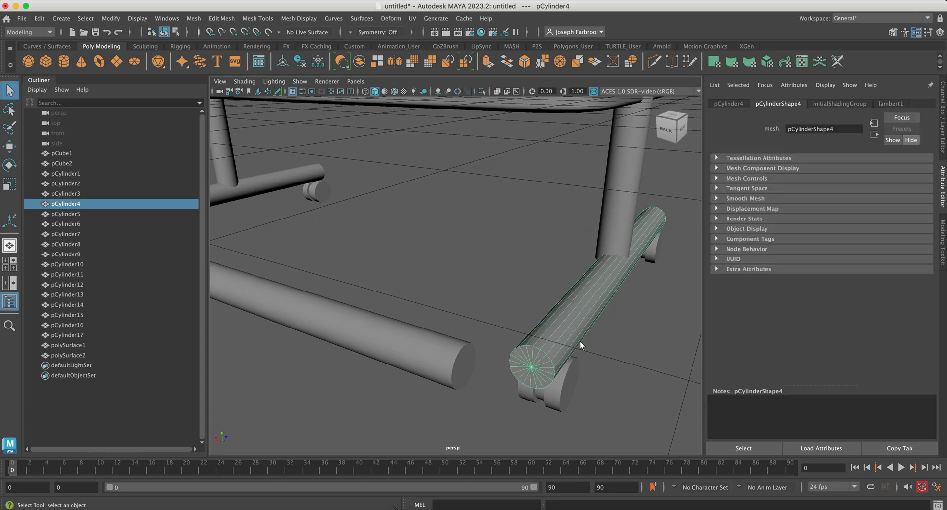
pyautogui.keyDown('shift'); pyautogui.click(410, 340); pyautogui.keyUp('shift')
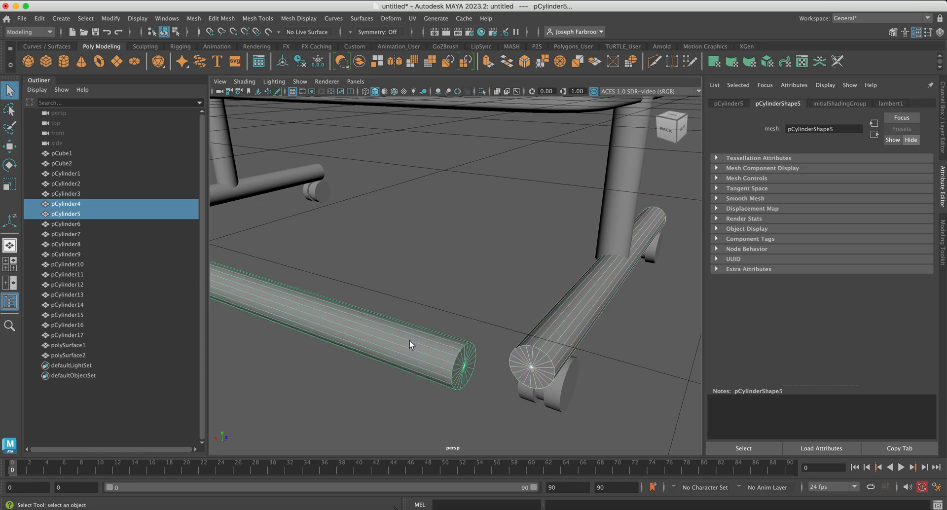
pyautogui.click(194, 18)
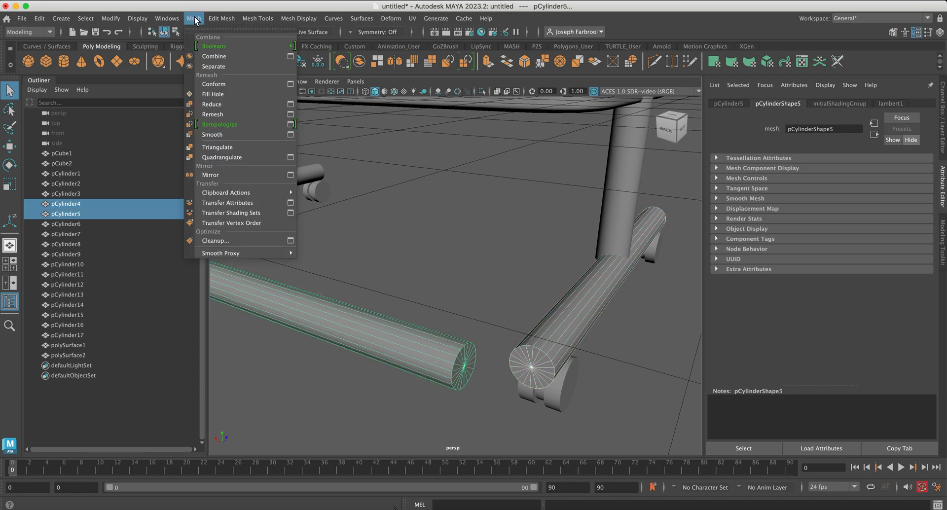
pyautogui.click(216, 56)
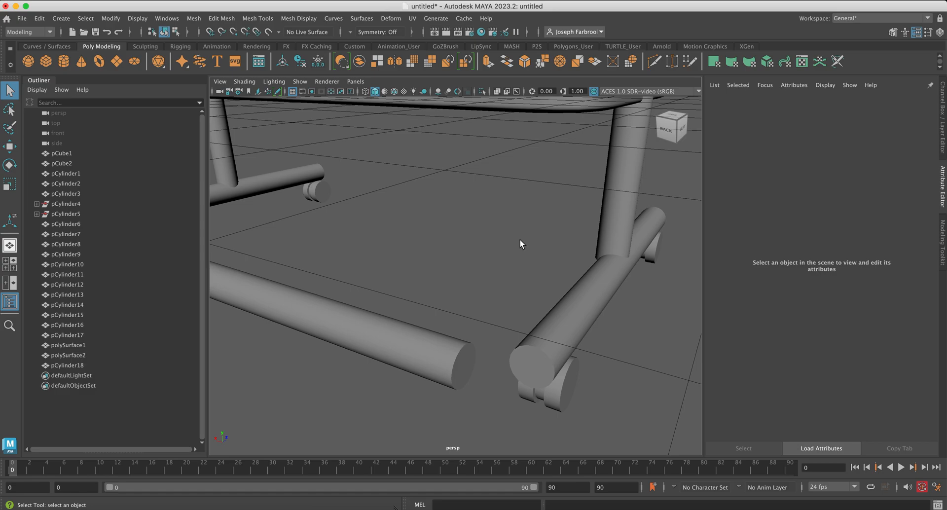
# Step: Delete the end cap faces of the crossbar on the end facing the foot
pyautogui.click(420, 328)
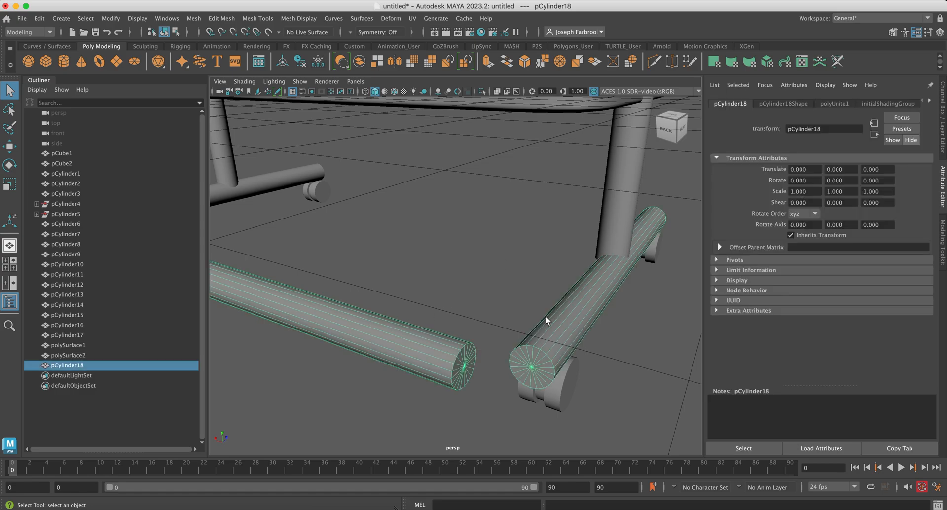
pyautogui.click(414, 313)
pyautogui.click(409, 324)
pyautogui.moveTo(582, 313); pyautogui.dragTo(583, 245, button='right')
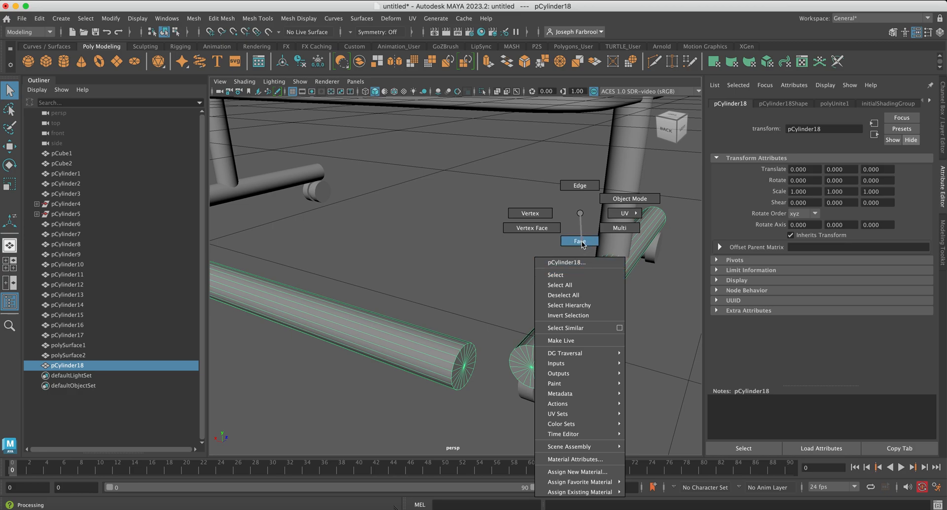
pyautogui.moveTo(583, 244); pyautogui.dragTo(581, 241, button='right')
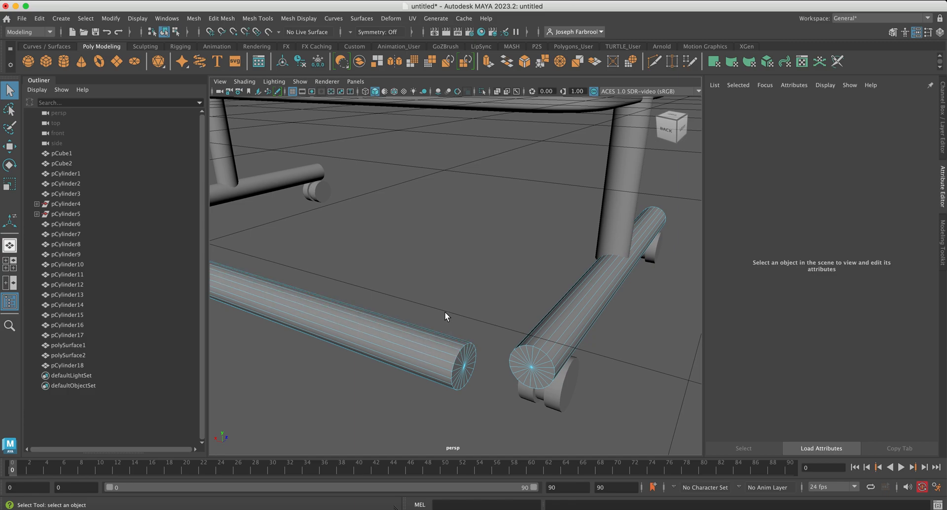
pyautogui.moveTo(436, 304); pyautogui.dragTo(482, 426)
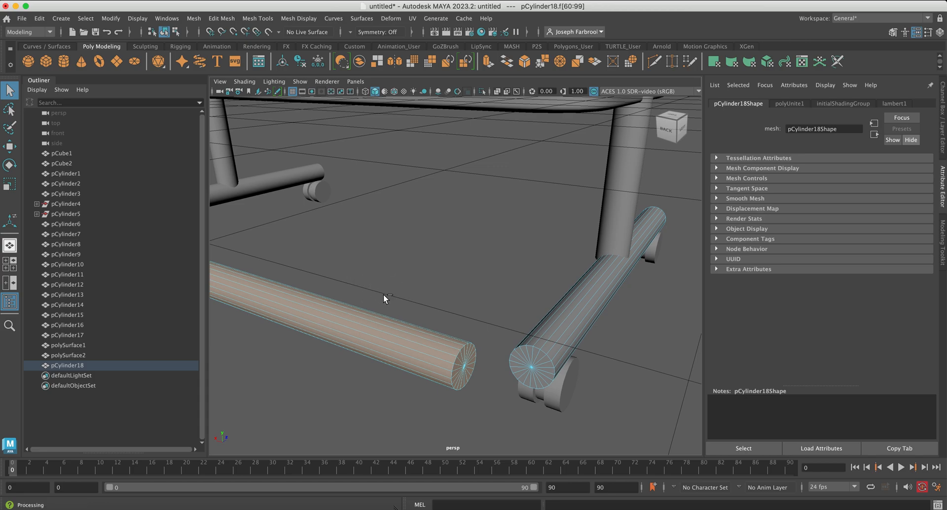
pyautogui.moveTo(370, 281); pyautogui.dragTo(371, 310)
pyautogui.keyDown('ctrl'); pyautogui.moveTo(396, 366); pyautogui.dragTo(413, 403); pyautogui.keyUp('ctrl')
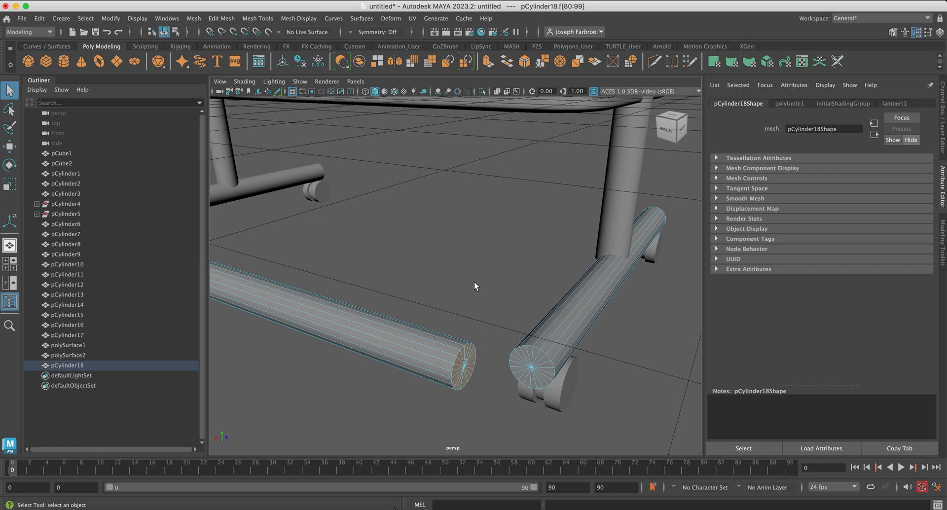
pyautogui.press('Delete')
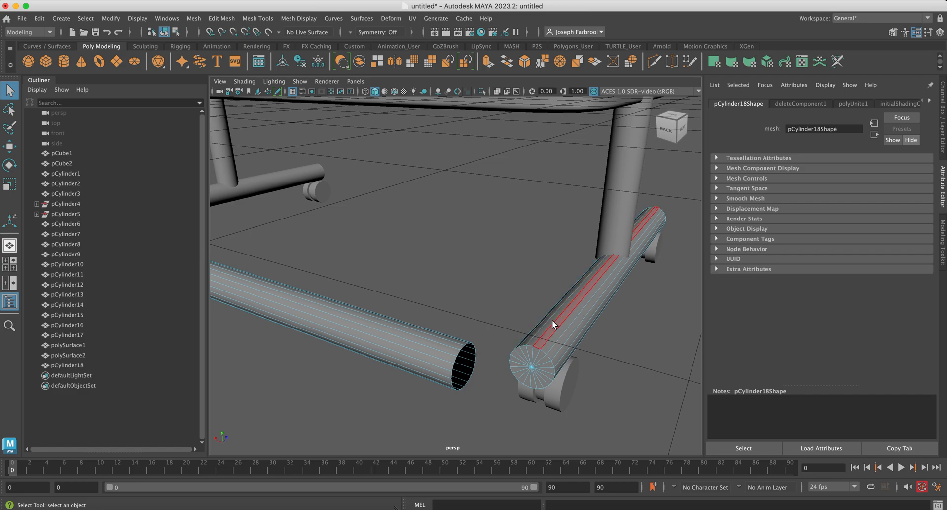
# Step: Delete the end cap faces of the foot at the end next to the open crossbar end
pyautogui.moveTo(501, 306)
pyautogui.mouseDown()
pyautogui.moveTo(525, 378)
pyautogui.moveTo(569, 402)
pyautogui.mouseUp()
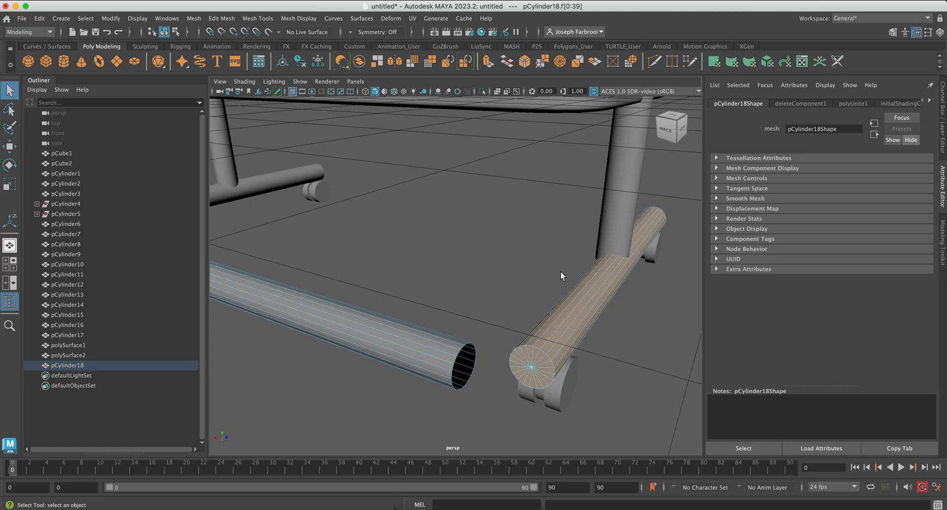
pyautogui.keyDown('ctrl'); pyautogui.moveTo(549, 264); pyautogui.dragTo(630, 330); pyautogui.keyUp('ctrl')
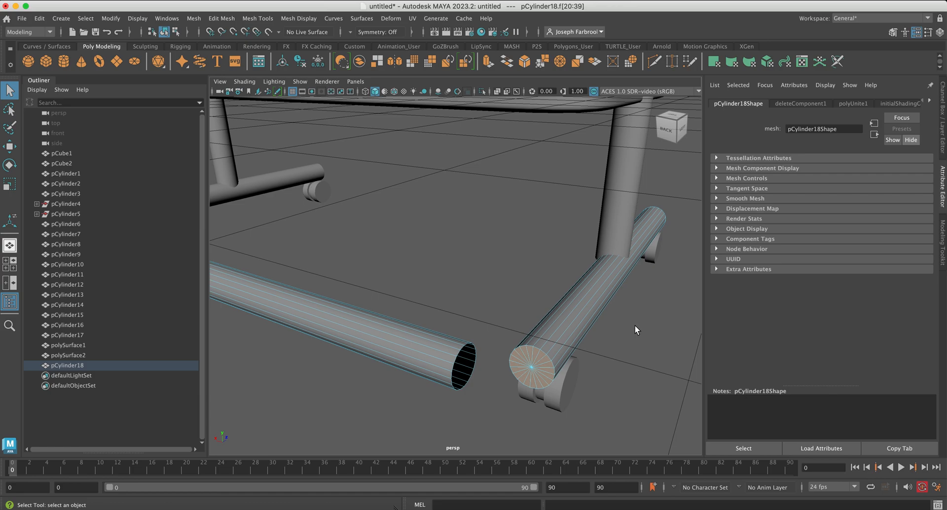
pyautogui.press('Delete')
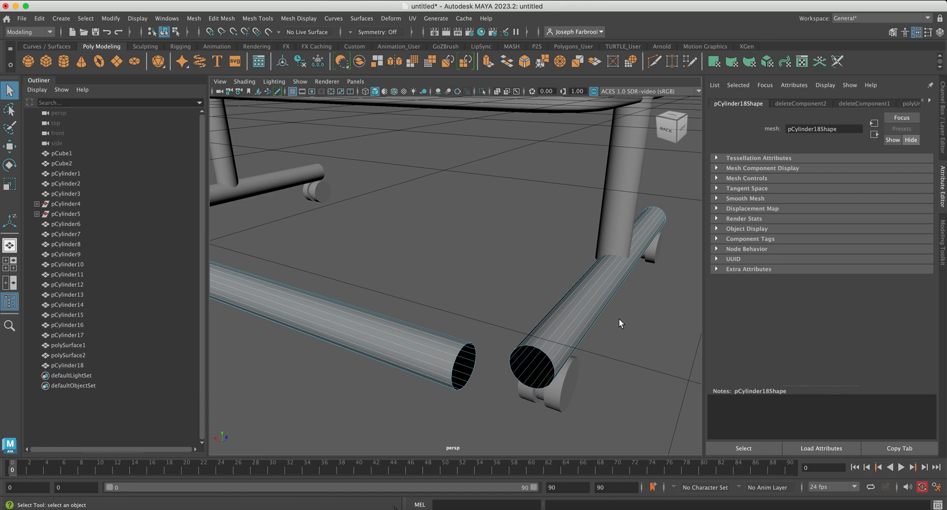
# Step: Bridge the open border edge loops of the foot and the adjacent crossbar end
pyautogui.rightClick(540, 348)
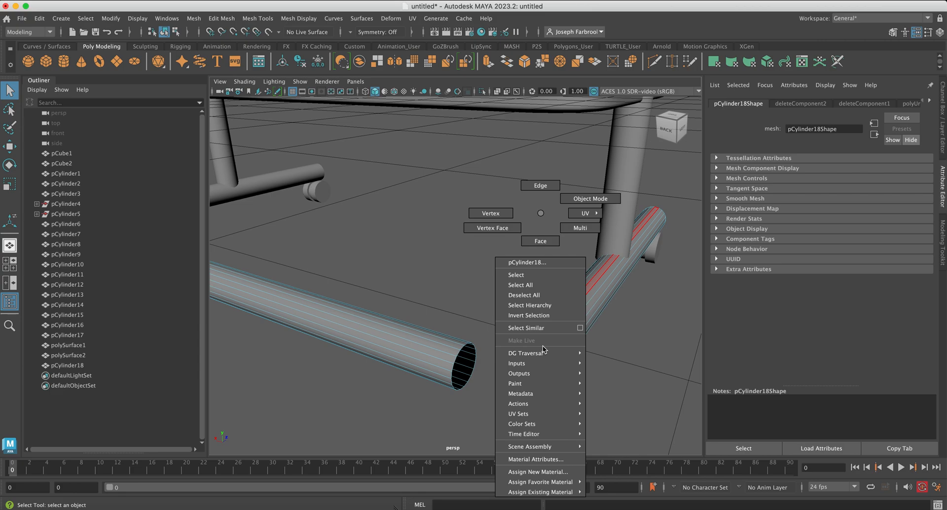
pyautogui.moveTo(543, 350); pyautogui.dragTo(539, 187, button='right')
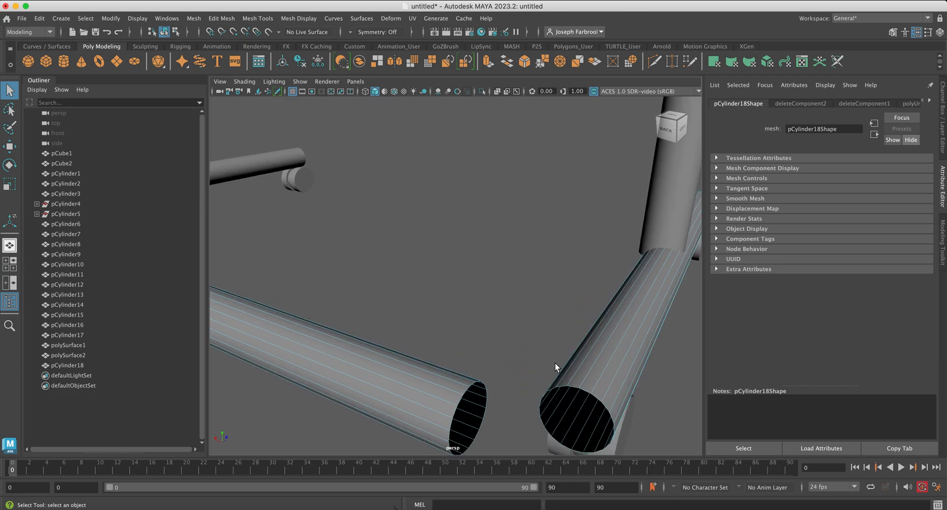
pyautogui.keyDown('alt'); pyautogui.moveTo(555, 363); pyautogui.dragTo(555, 331, button='middle'); pyautogui.keyUp('alt')
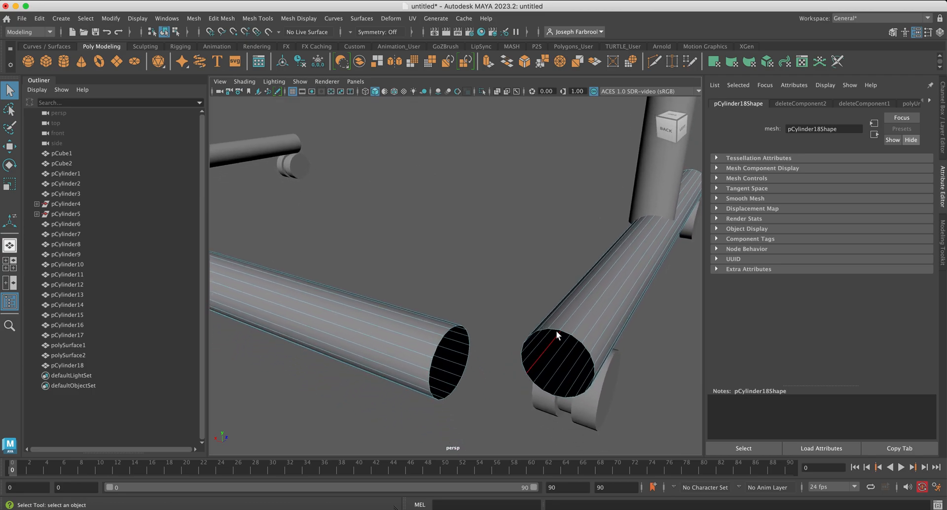
pyautogui.doubleClick(555, 328)
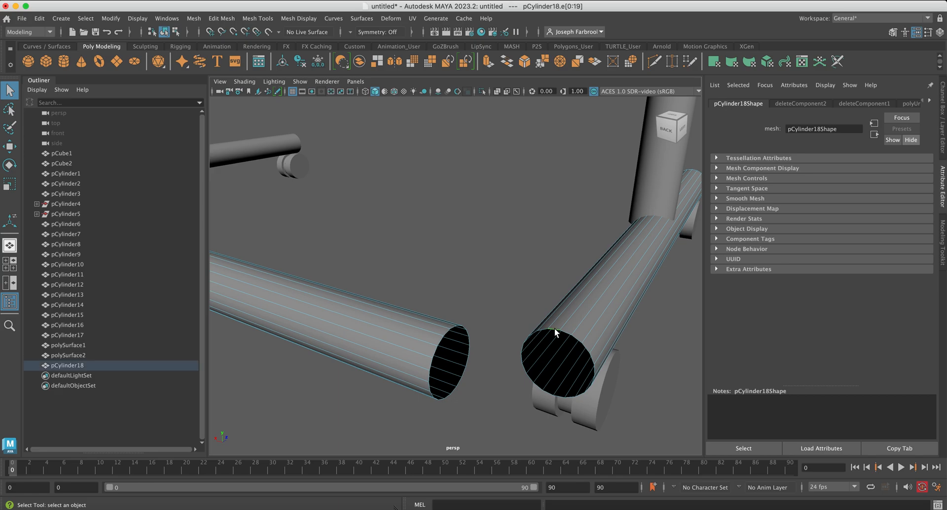
pyautogui.keyDown('shift'); pyautogui.doubleClick(446, 332); pyautogui.keyUp('shift')
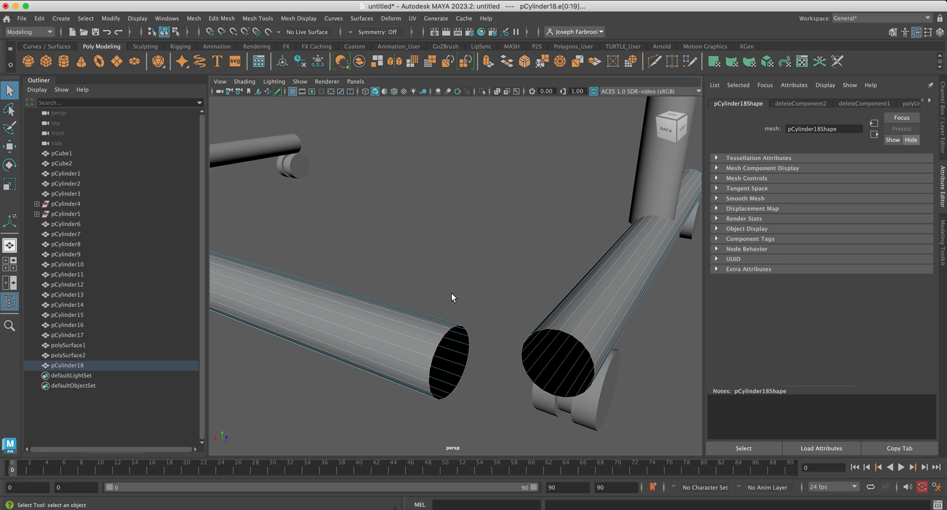
pyautogui.click(198, 19)
pyautogui.moveTo(209, 19)
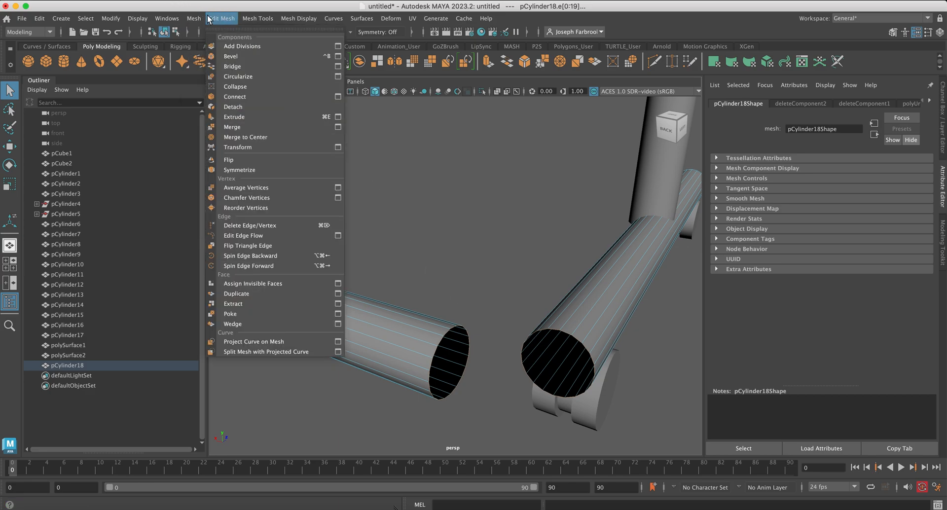
pyautogui.click(238, 67)
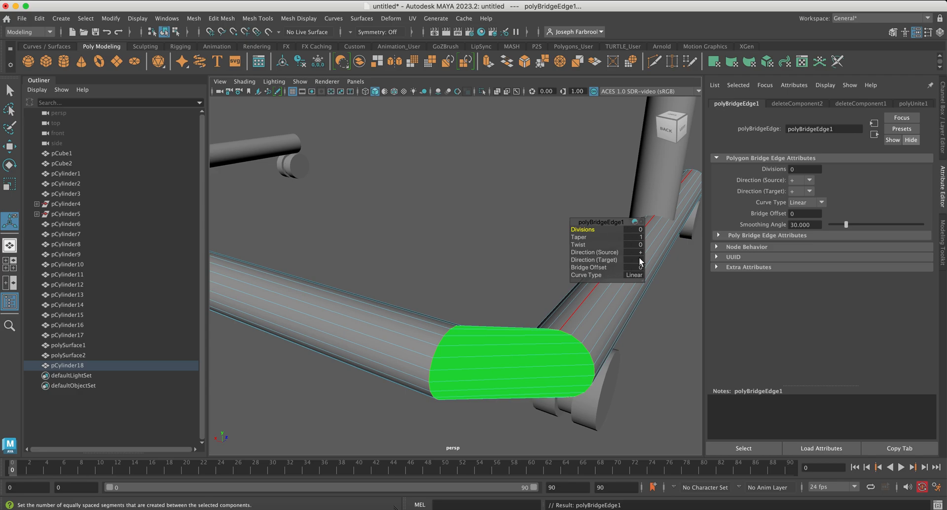
# Step: Set the corner bridge to 10 divisions with the Blend curve type
pyautogui.click(640, 230)
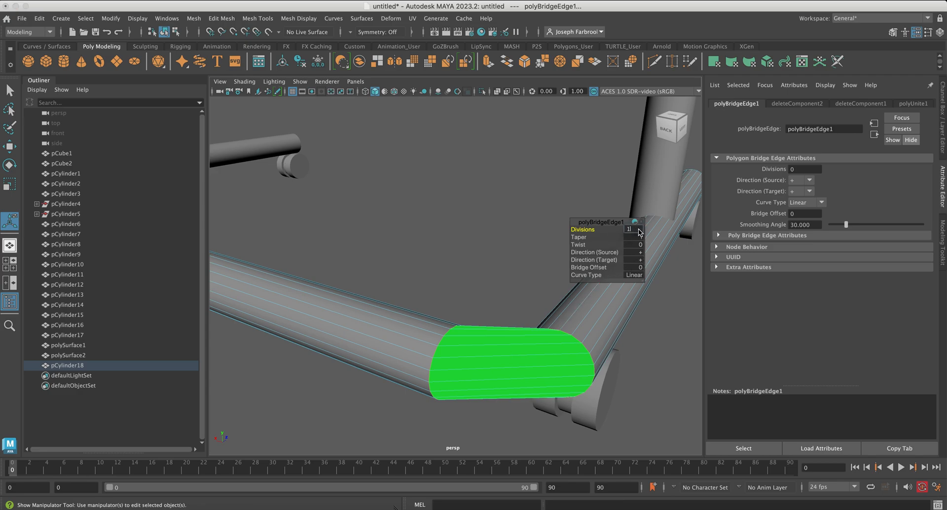
pyautogui.click(635, 274)
pyautogui.click(640, 289)
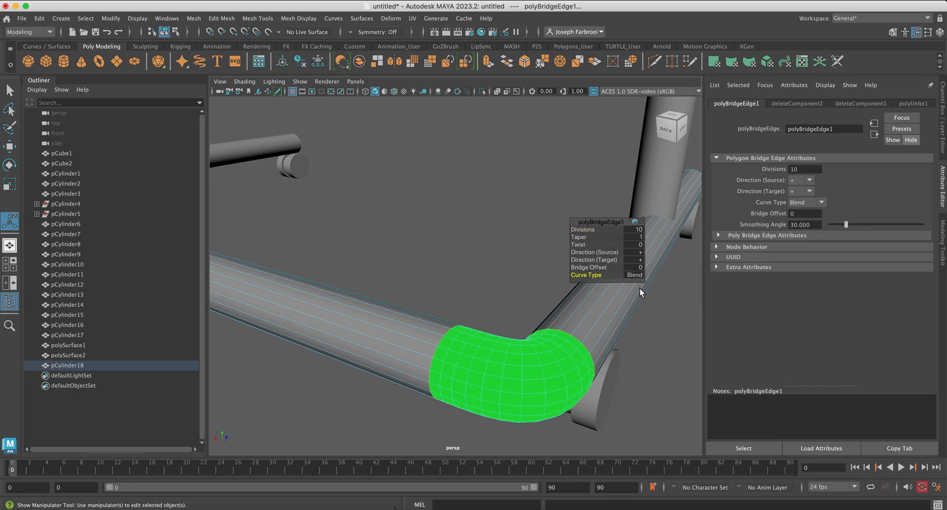
pyautogui.click(466, 287)
pyautogui.scroll(-5, 477, 288)
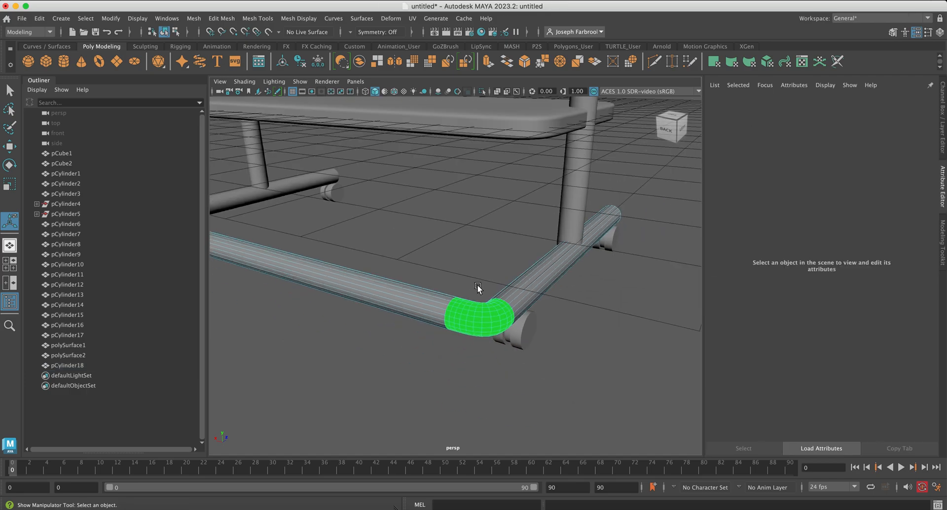
pyautogui.scroll(4, 478, 288)
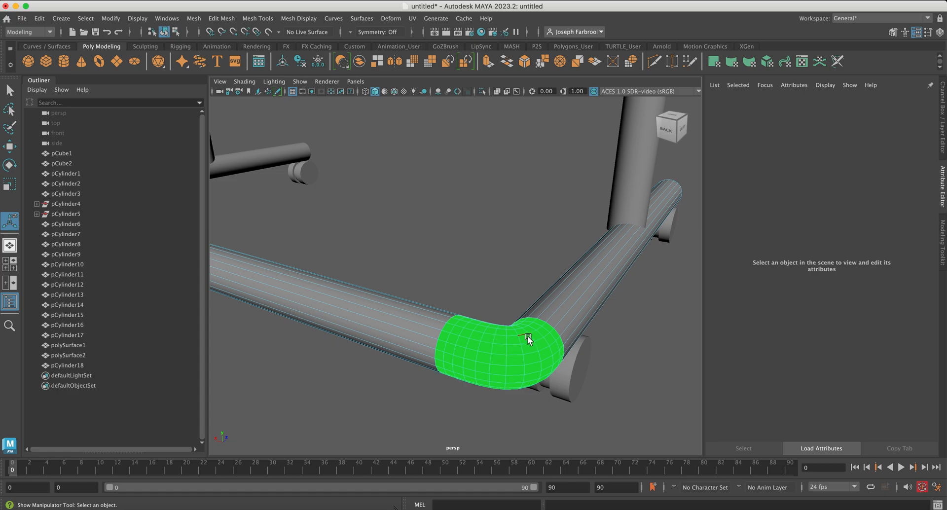
# Step: Return the joined foot-and-crossbar mesh to object mode and assign it the existing default material (initialShadingGroup)
pyautogui.rightClick(517, 343)
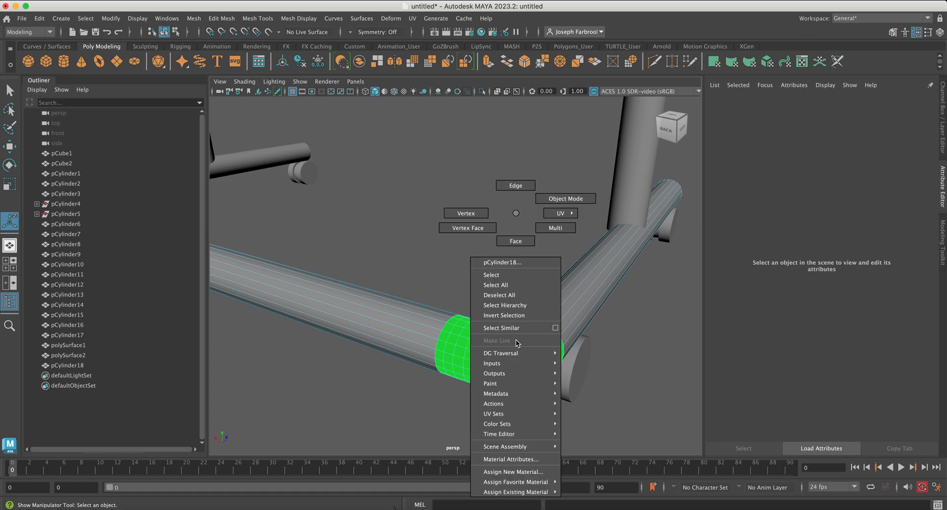
pyautogui.click(540, 198)
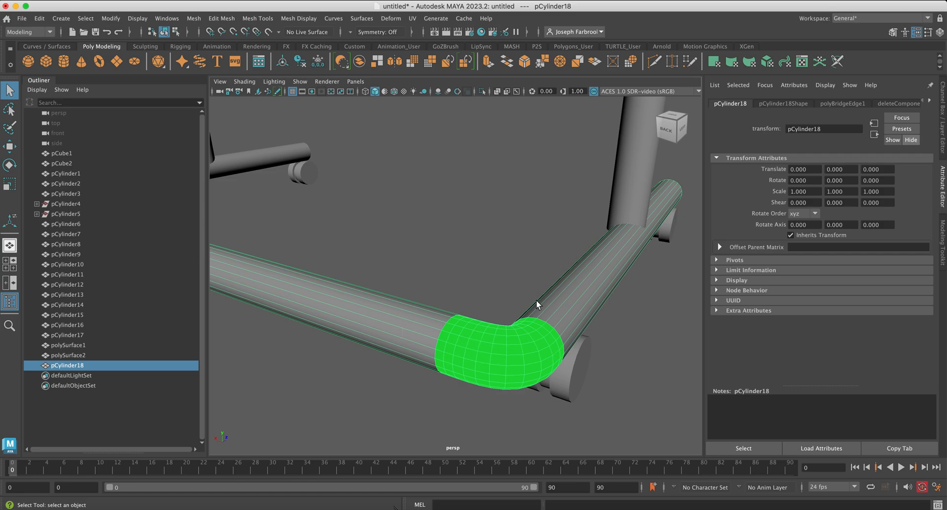
pyautogui.keyDown('alt'); pyautogui.moveTo(525, 306); pyautogui.dragTo(526, 227); pyautogui.keyUp('alt')
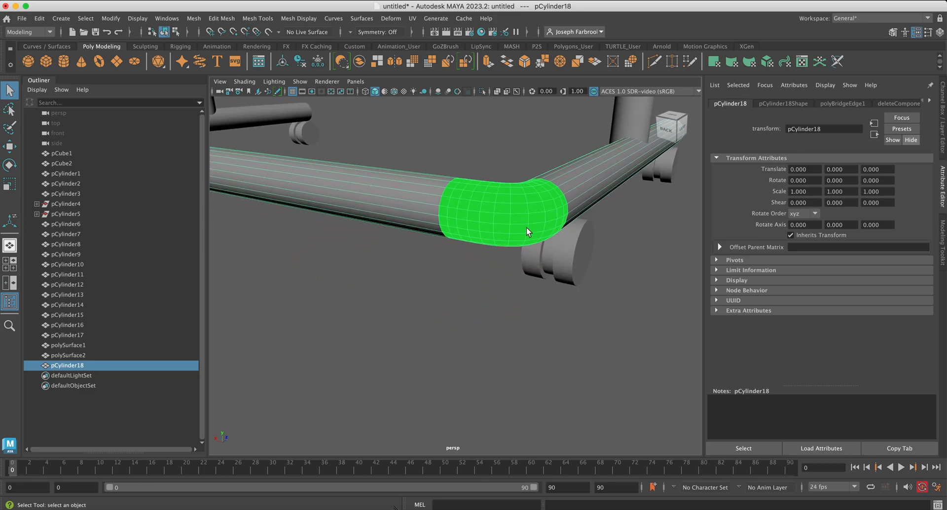
pyautogui.rightClick(492, 202)
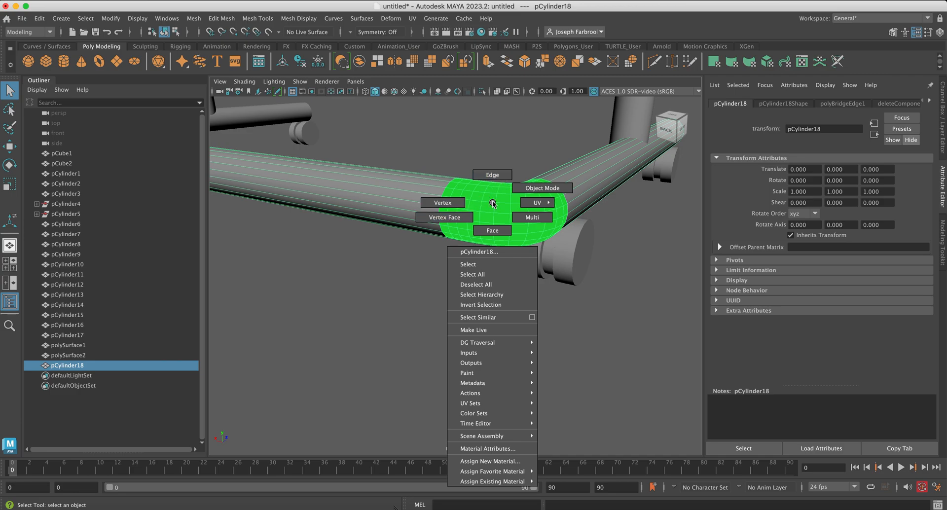
pyautogui.moveTo(499, 473)
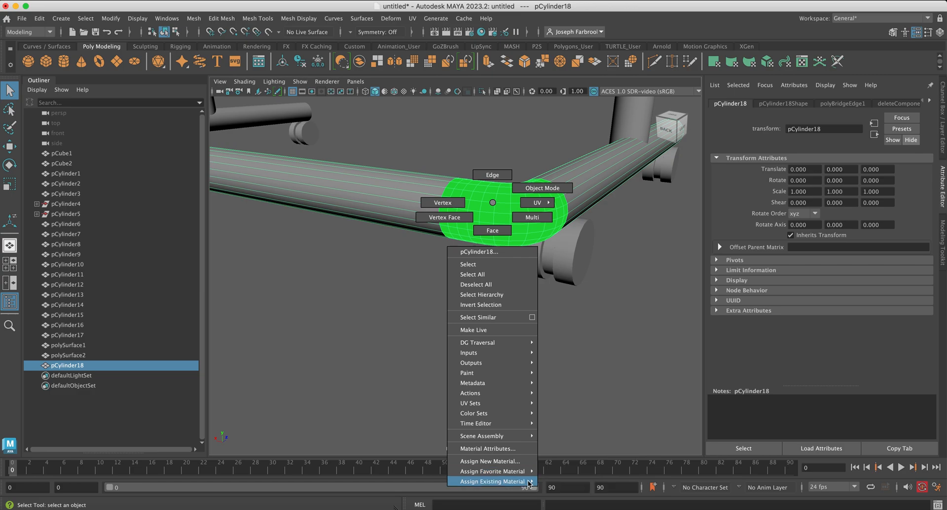
pyautogui.click(558, 469)
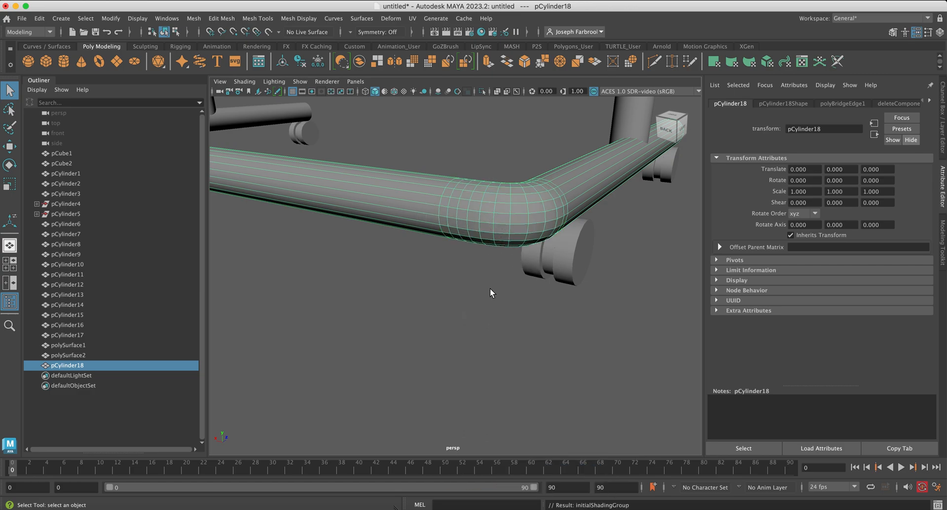
# Step: Combine the joined foot-and-crossbar mesh with the opposite foot into one mesh
pyautogui.scroll(-3, 490, 289)
pyautogui.scroll(3, 490, 288)
pyautogui.keyDown('alt'); pyautogui.moveTo(473, 293); pyautogui.dragTo(451, 329); pyautogui.keyUp('alt')
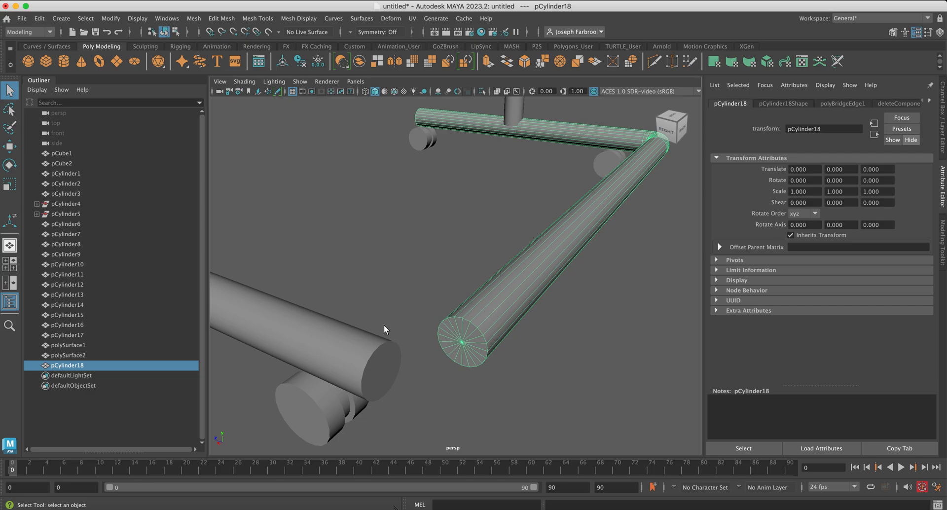
pyautogui.keyDown('shift'); pyautogui.click(342, 339); pyautogui.keyUp('shift')
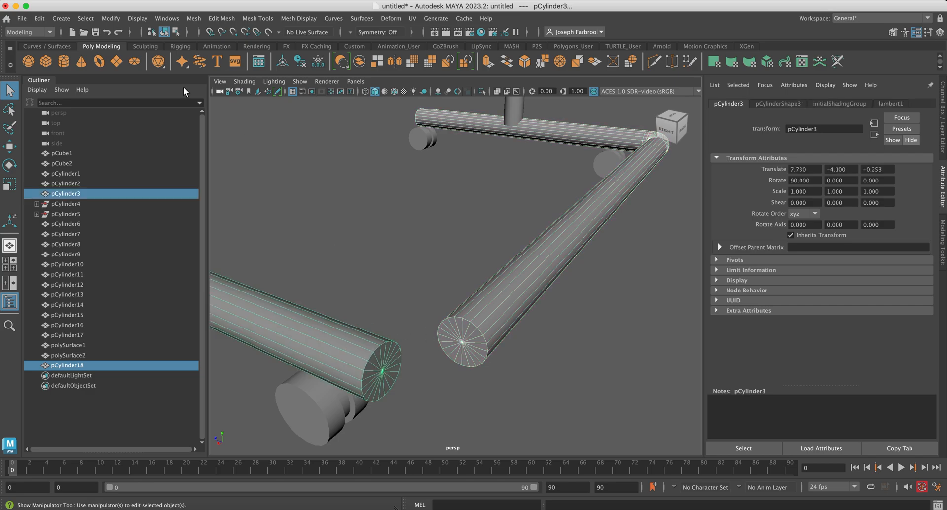
pyautogui.click(189, 17)
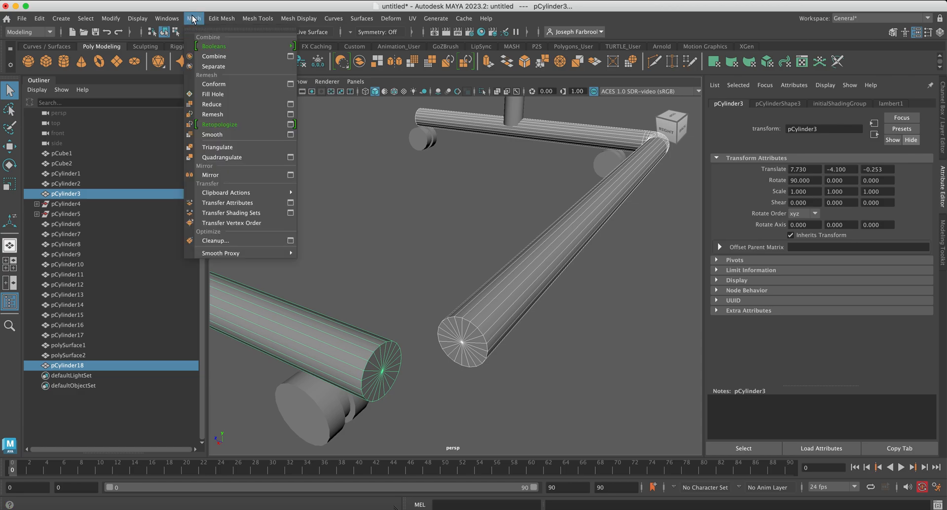
pyautogui.click(212, 56)
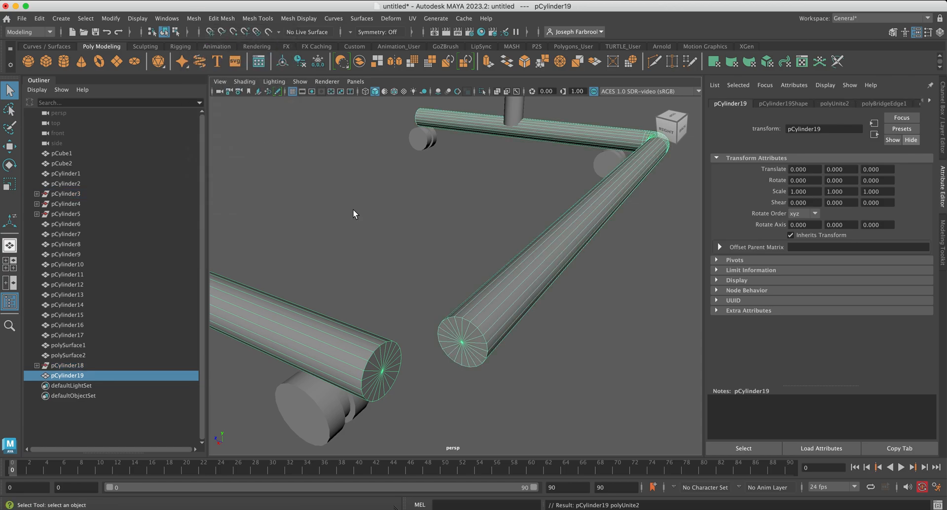
# Step: Delete the end cap faces of the crossbar on its remaining closed end, facing the opposite foot
pyautogui.moveTo(475, 326); pyautogui.dragTo(478, 243, button='right')
pyautogui.moveTo(431, 288); pyautogui.dragTo(502, 402)
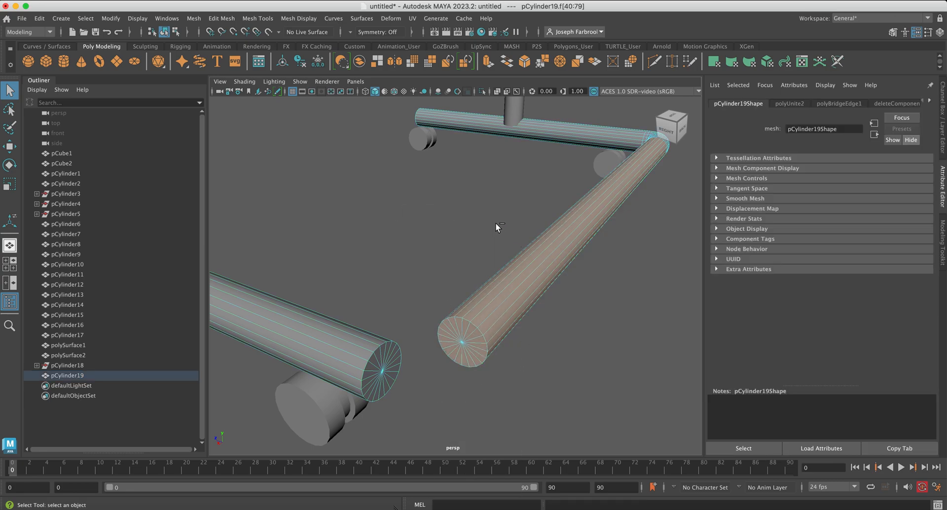
pyautogui.keyDown('ctrl'); pyautogui.moveTo(489, 217); pyautogui.dragTo(535, 275); pyautogui.keyUp('ctrl')
pyautogui.keyDown('ctrl'); pyautogui.moveTo(578, 312); pyautogui.dragTo(579, 312); pyautogui.keyUp('ctrl')
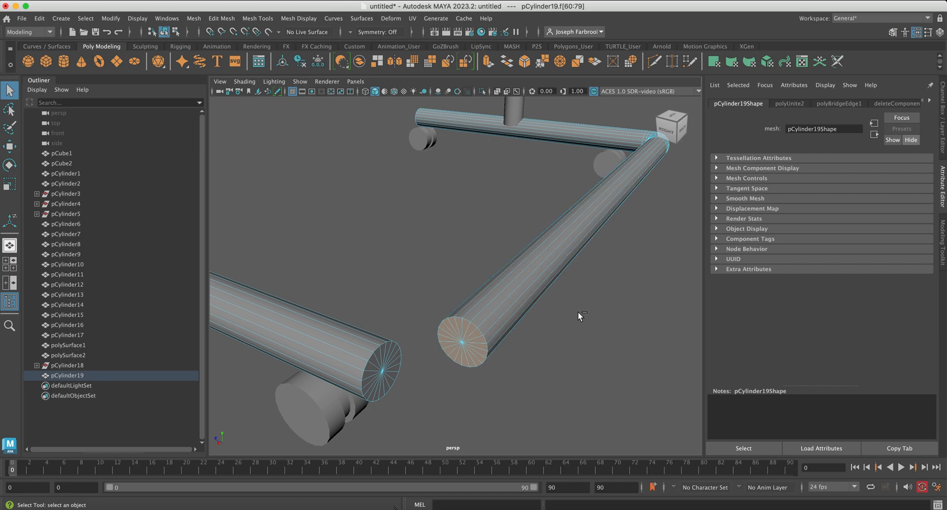
pyautogui.press('Delete')
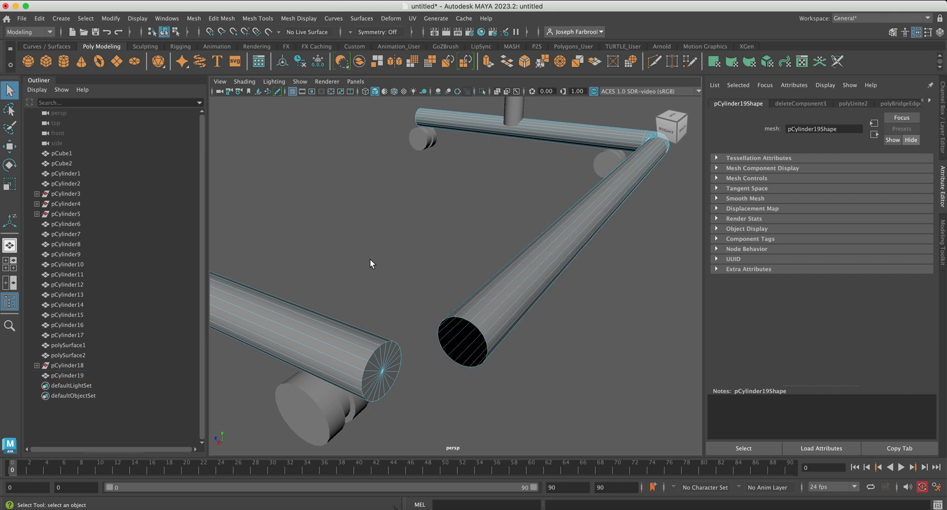
# Step: Delete the end cap faces of the opposite foot at the end next to the crossbar
pyautogui.keyDown('alt'); pyautogui.moveTo(377, 255); pyautogui.dragTo(410, 243); pyautogui.keyUp('alt')
pyautogui.keyDown('alt'); pyautogui.moveTo(410, 243); pyautogui.dragTo(457, 239, button='middle'); pyautogui.keyUp('alt')
pyautogui.moveTo(376, 250); pyautogui.dragTo(476, 426)
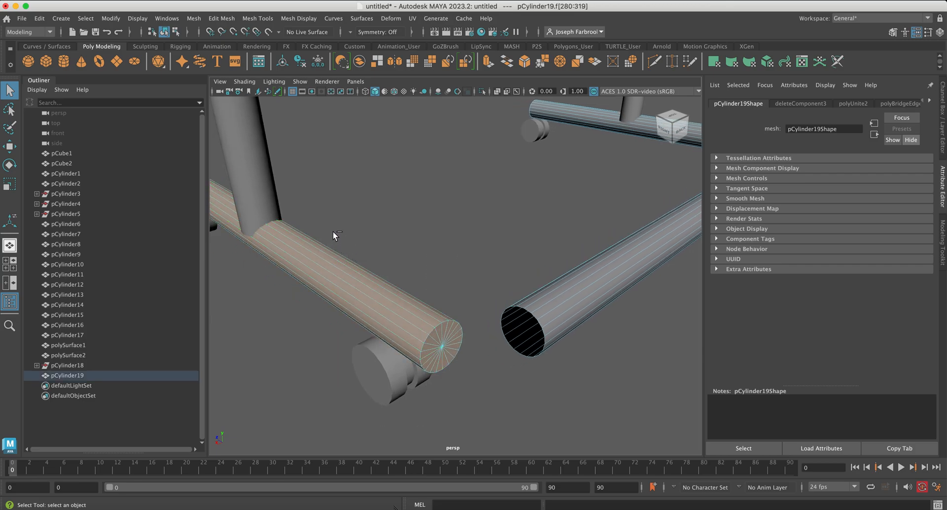
pyautogui.keyDown('ctrl'); pyautogui.moveTo(331, 289); pyautogui.dragTo(379, 342); pyautogui.keyUp('ctrl')
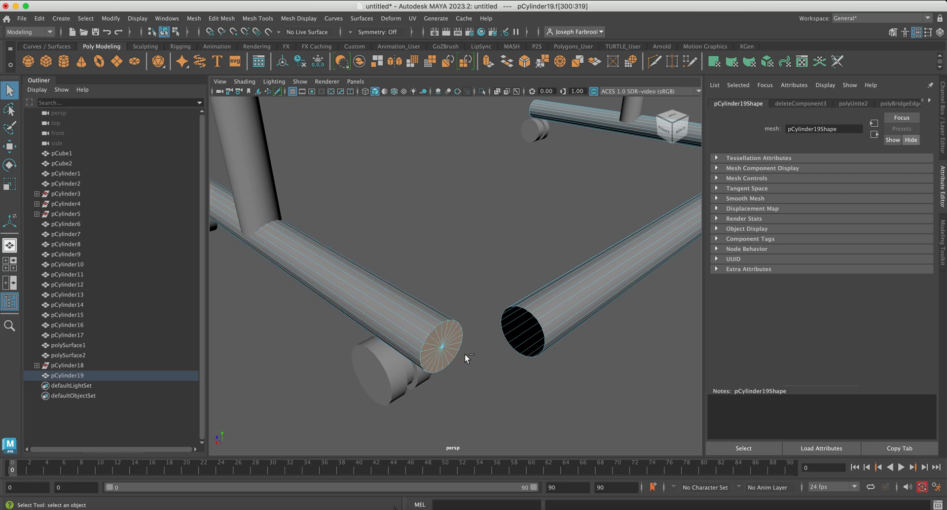
pyautogui.press('Delete')
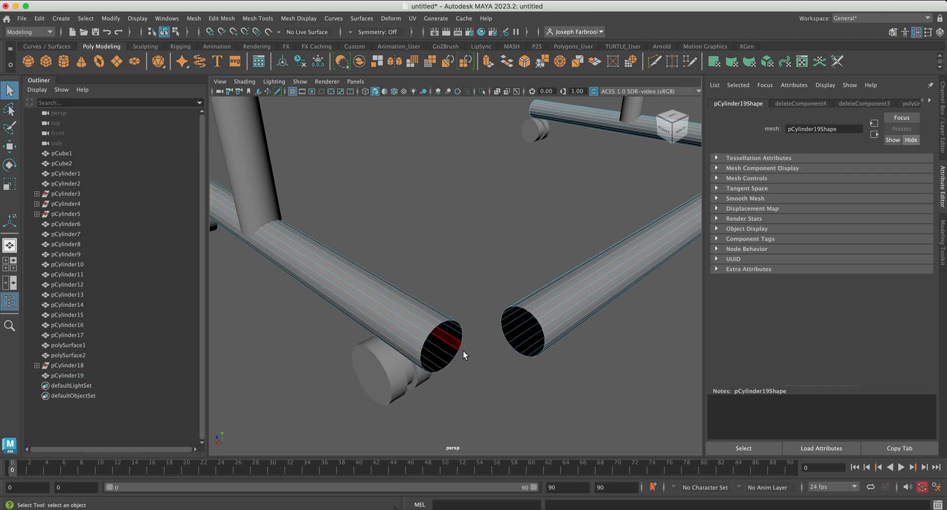
# Step: Bridge the open border edge loop of the foot to the facing open edge loop of the crossbar
pyautogui.moveTo(425, 330); pyautogui.dragTo(418, 186, button='right')
pyautogui.scroll(5, 429, 313)
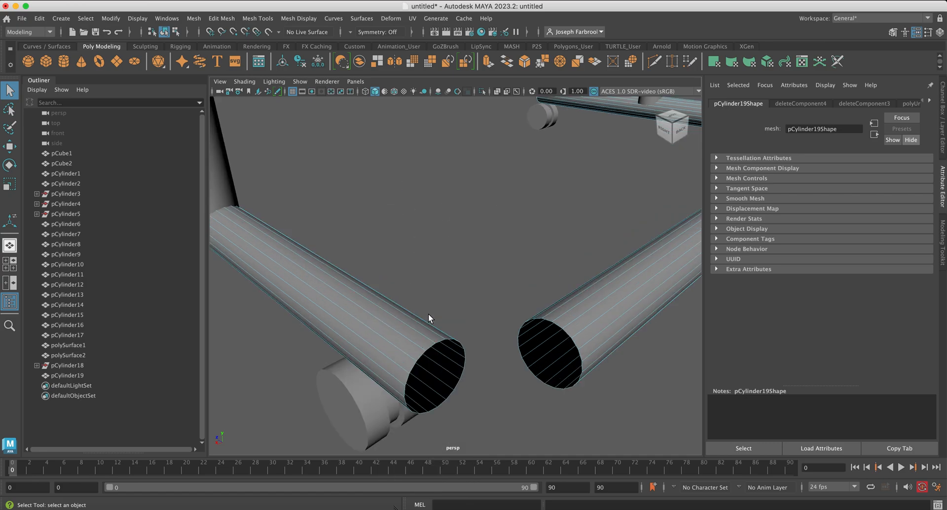
pyautogui.keyDown('alt'); pyautogui.moveTo(428, 314); pyautogui.dragTo(417, 277, button='middle'); pyautogui.keyUp('alt')
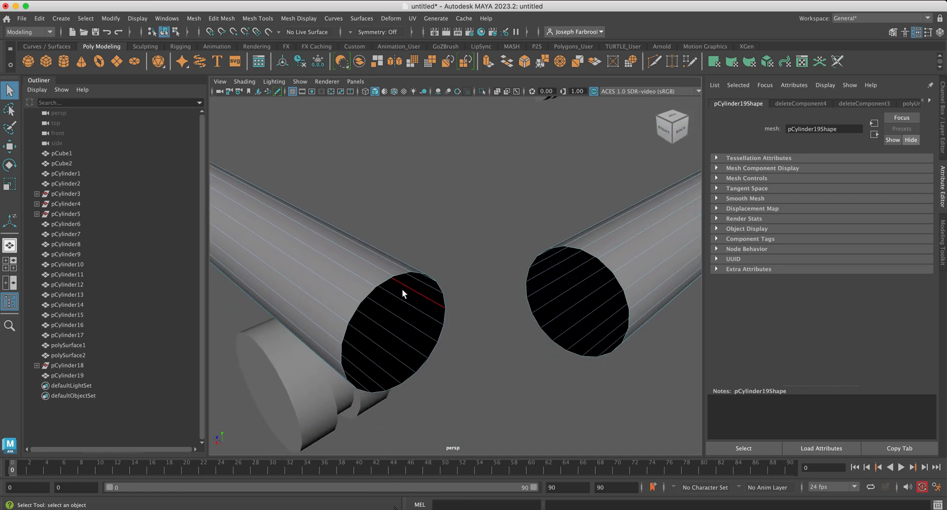
pyautogui.click(386, 281)
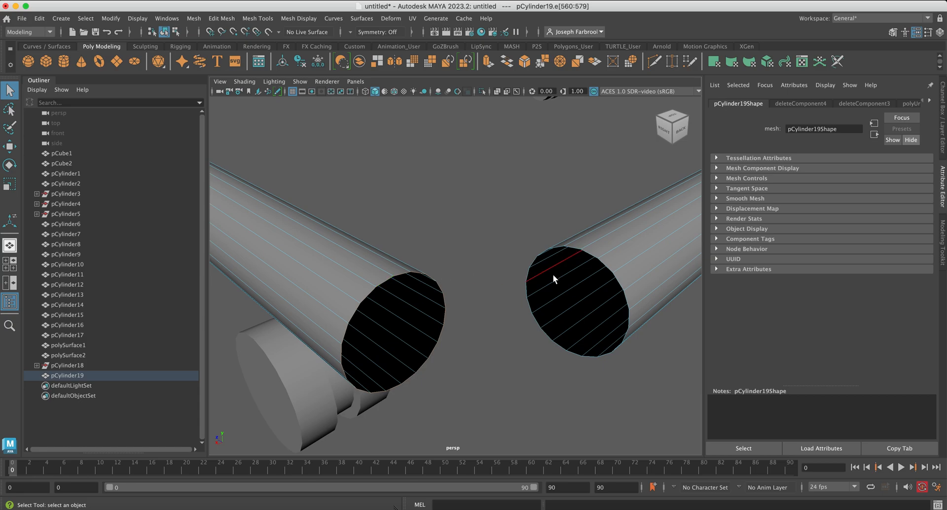
pyautogui.doubleClick(570, 245)
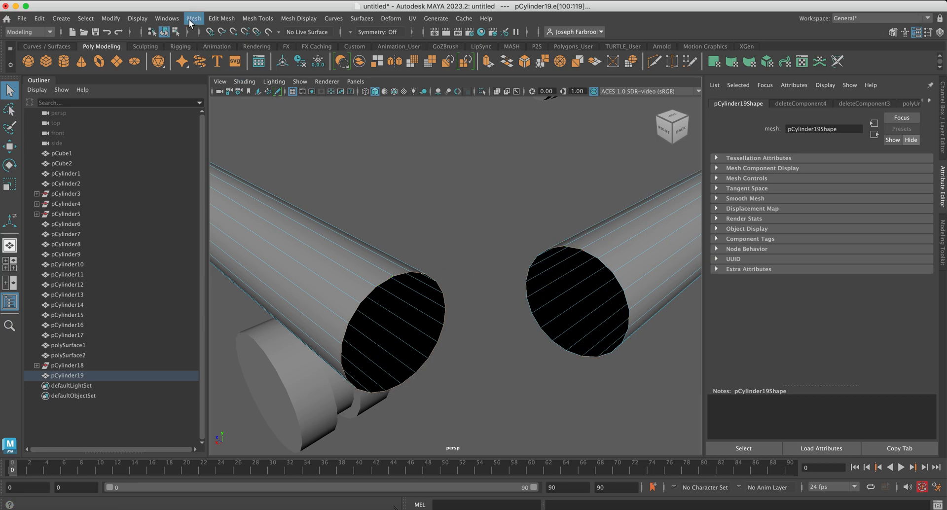
pyautogui.click(221, 18)
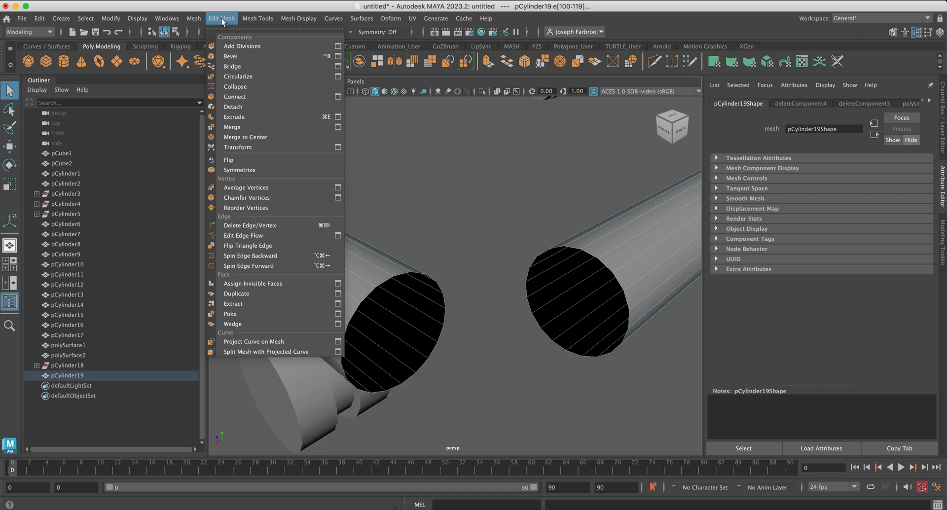
pyautogui.click(236, 64)
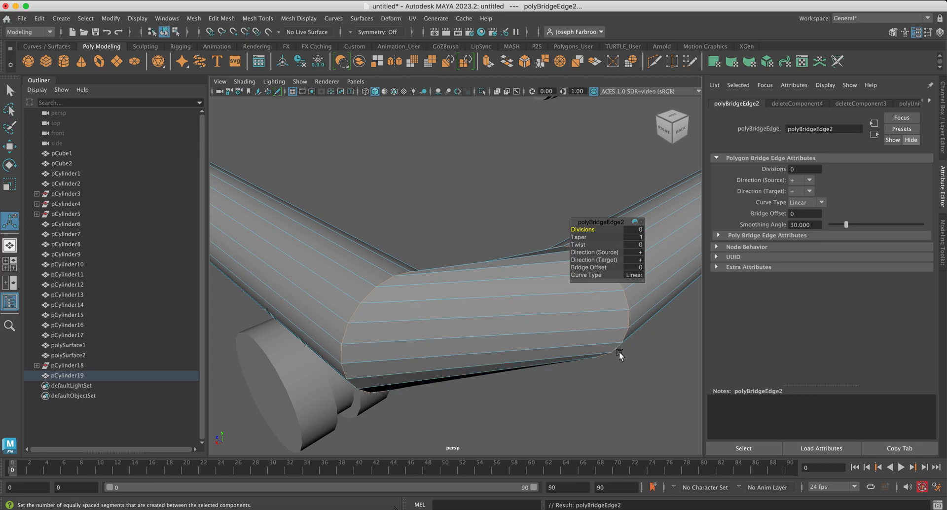
# Step: Set the new corner bridge to 10 divisions with the Blend curve type
pyautogui.click(640, 230)
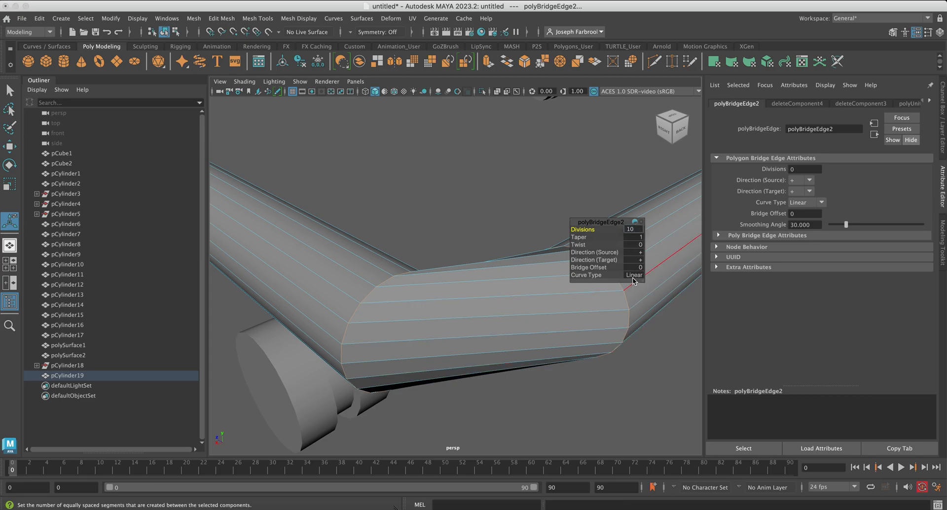
pyautogui.press('Return')
pyautogui.click(634, 275)
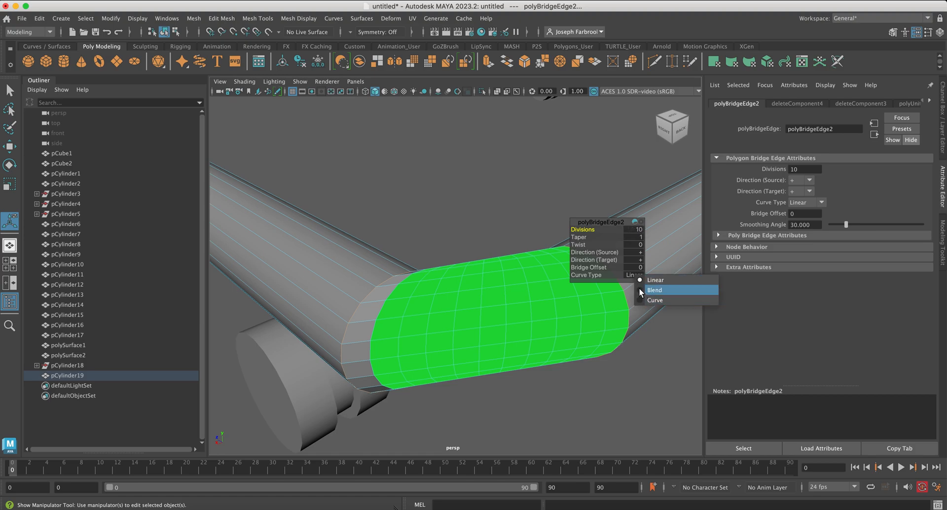
pyautogui.click(639, 289)
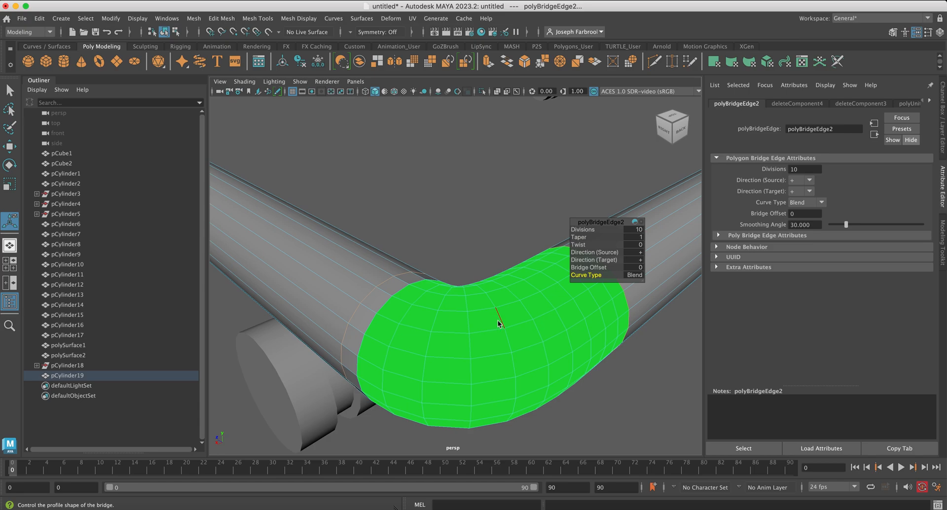
# Step: Return the bridged foot-and-crossbar mesh to object mode, assign it the existing lambert1 material, and deselect it
pyautogui.moveTo(497, 213); pyautogui.dragTo(543, 200, button='right')
pyautogui.scroll(-4, 509, 230)
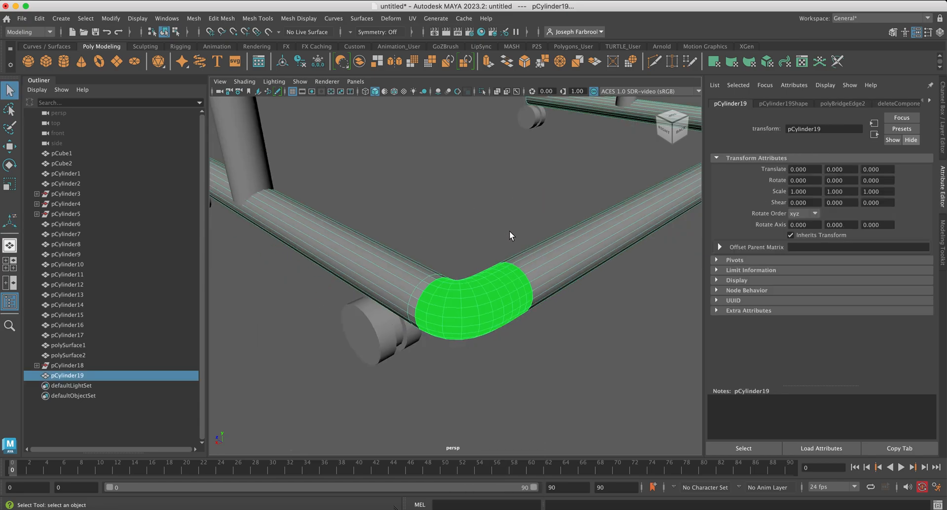
pyautogui.keyDown('alt'); pyautogui.moveTo(507, 278); pyautogui.dragTo(515, 221); pyautogui.keyUp('alt')
pyautogui.scroll(-3, 506, 206)
pyautogui.rightClick(504, 197)
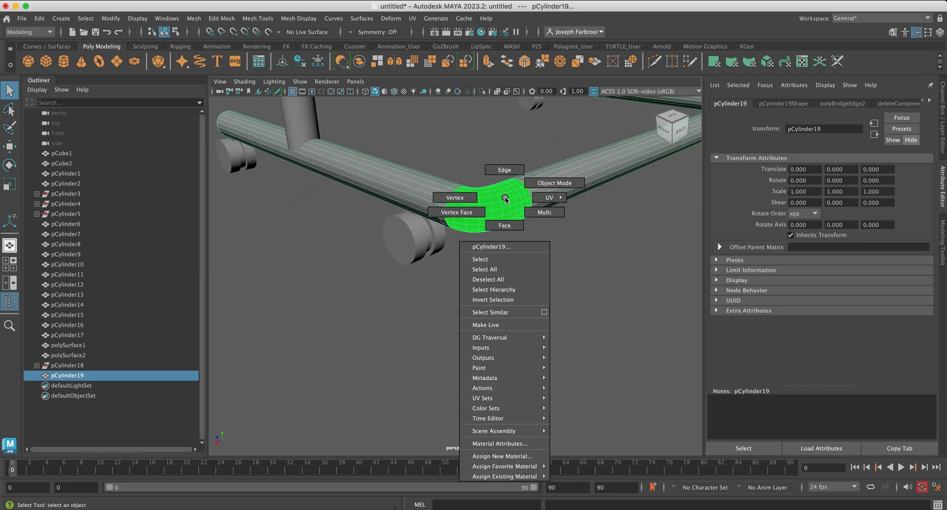
pyautogui.moveTo(511, 478)
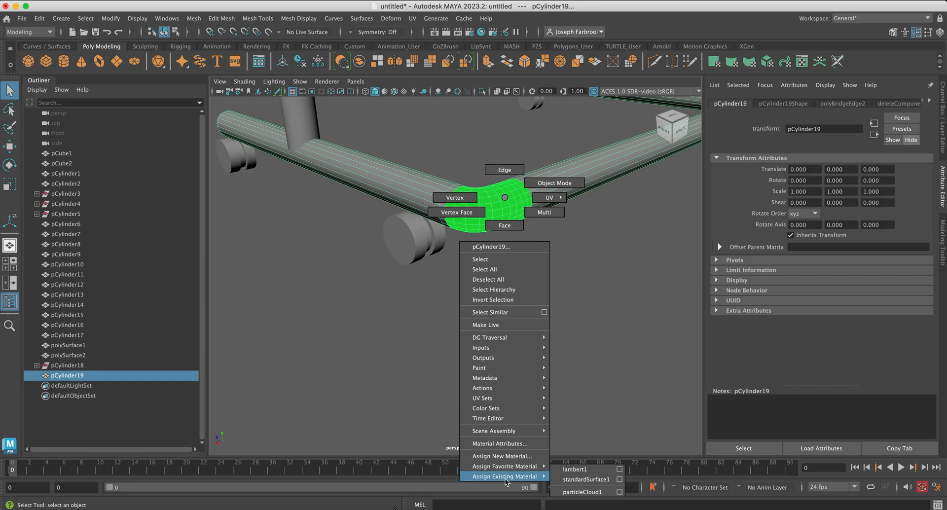
pyautogui.click(562, 470)
pyautogui.click(556, 389)
# Step: Examine the whole two-tier table from several angles, including the curved base corners, legs and casters
pyautogui.press('a')
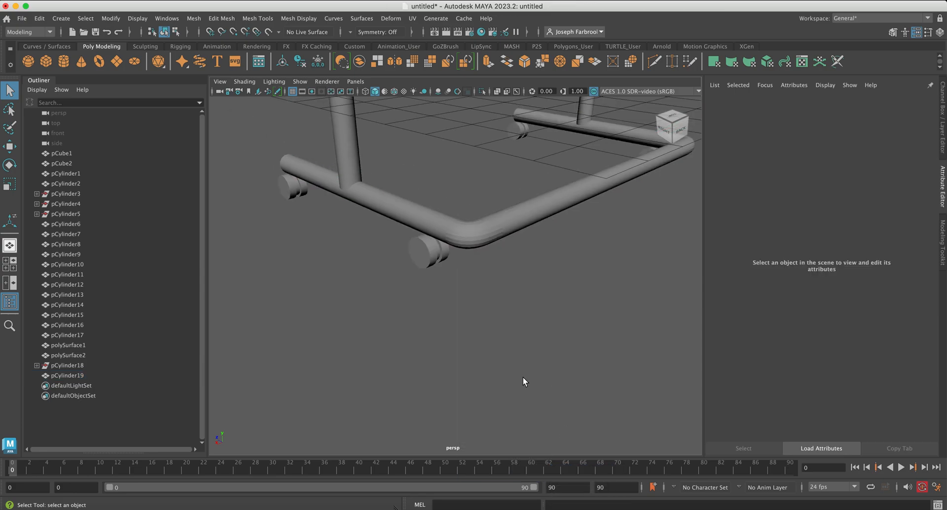
pyautogui.keyDown('alt'); pyautogui.moveTo(523, 378); pyautogui.dragTo(568, 386); pyautogui.keyUp('alt')
pyautogui.keyDown('alt'); pyautogui.moveTo(550, 385); pyautogui.dragTo(554, 437, button='middle'); pyautogui.keyUp('alt')
pyautogui.scroll(-5, 538, 368)
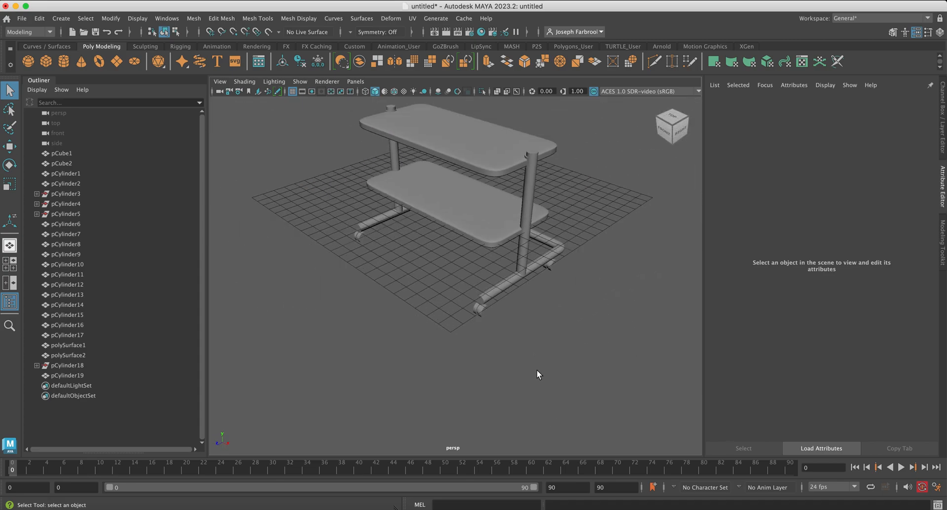
pyautogui.keyDown('alt'); pyautogui.moveTo(537, 369); pyautogui.dragTo(530, 385, button='middle'); pyautogui.keyUp('alt')
pyautogui.keyDown('alt'); pyautogui.moveTo(531, 386); pyautogui.dragTo(533, 385); pyautogui.keyUp('alt')
pyautogui.keyDown('alt'); pyautogui.moveTo(533, 386); pyautogui.dragTo(530, 396, button='middle'); pyautogui.keyUp('alt')
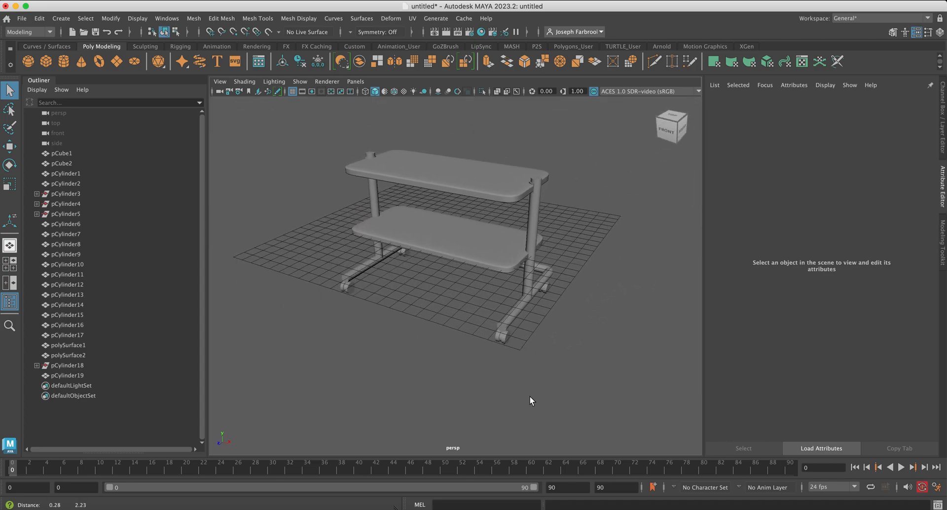
pyautogui.scroll(5, 529, 396)
pyautogui.keyDown('alt'); pyautogui.moveTo(529, 395); pyautogui.dragTo(516, 397); pyautogui.keyUp('alt')
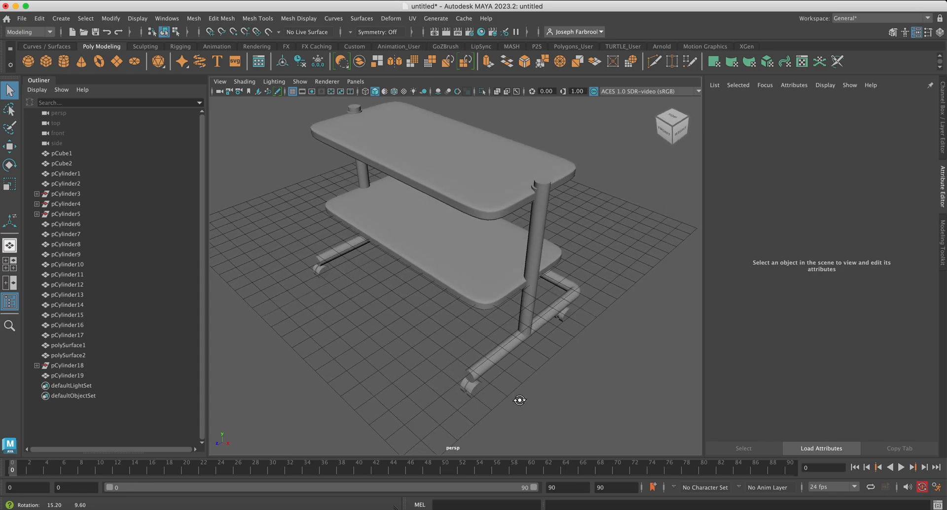